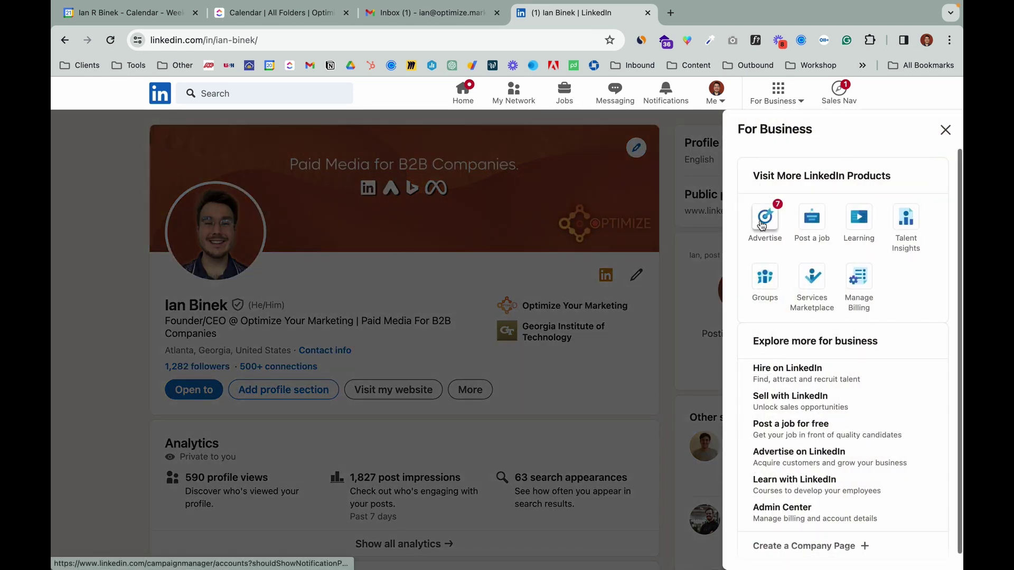
# Open Campaign Manager and create a new USD ad account associated with the Optimize Your Marketing company page.
pyautogui.click(764, 221)
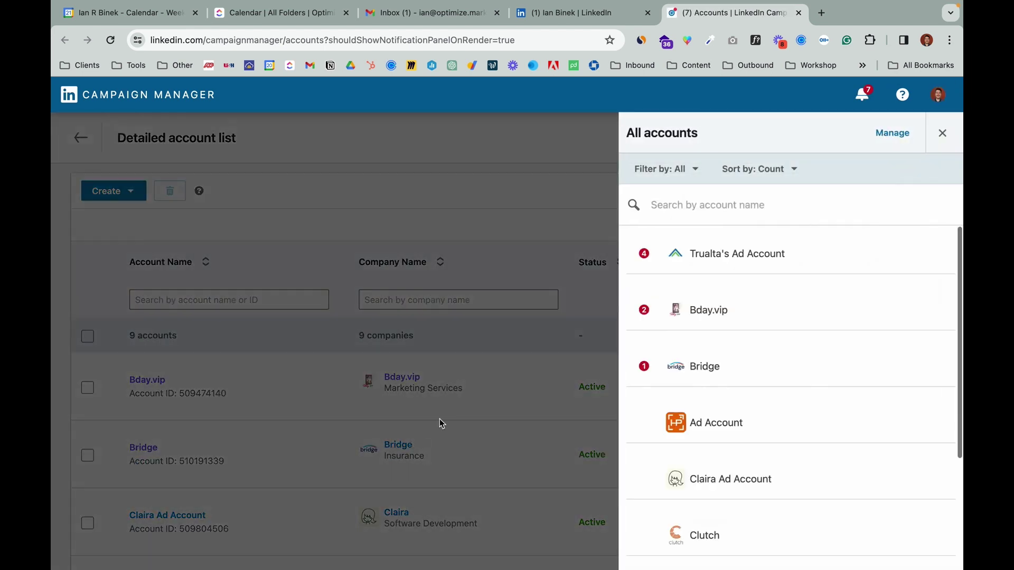
pyautogui.click(942, 133)
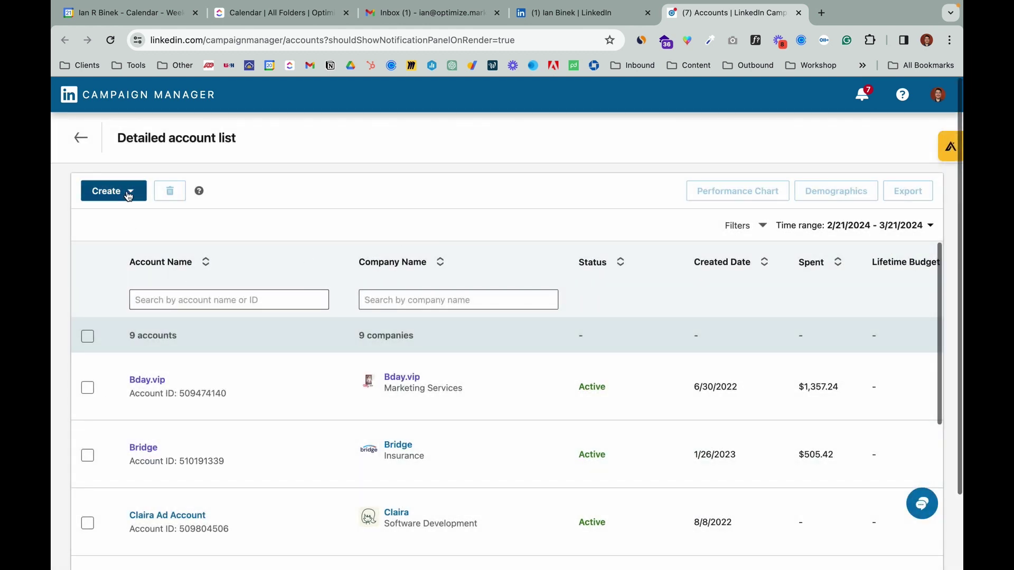
pyautogui.click(128, 194)
pyautogui.click(115, 233)
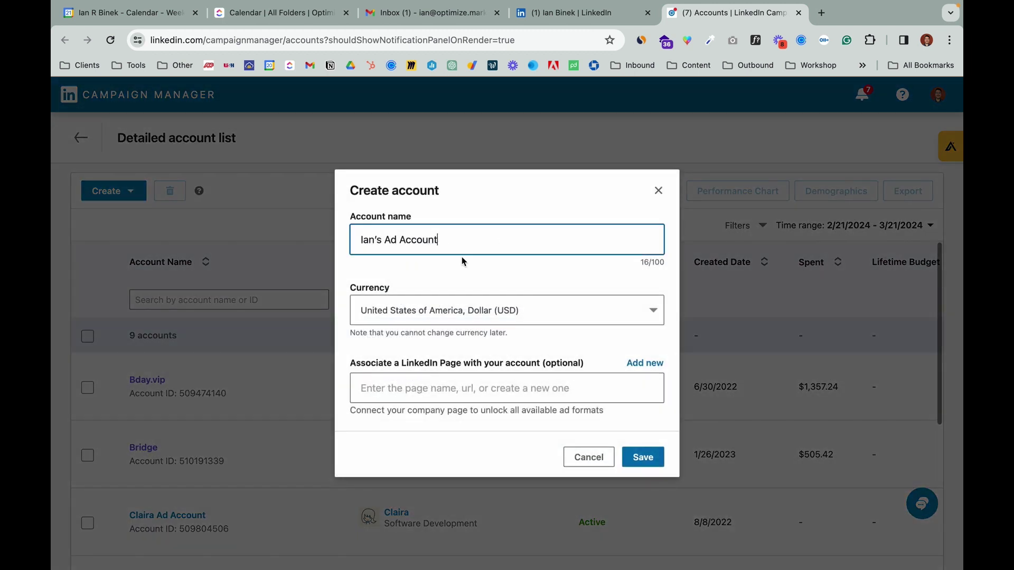
pyautogui.click(442, 390)
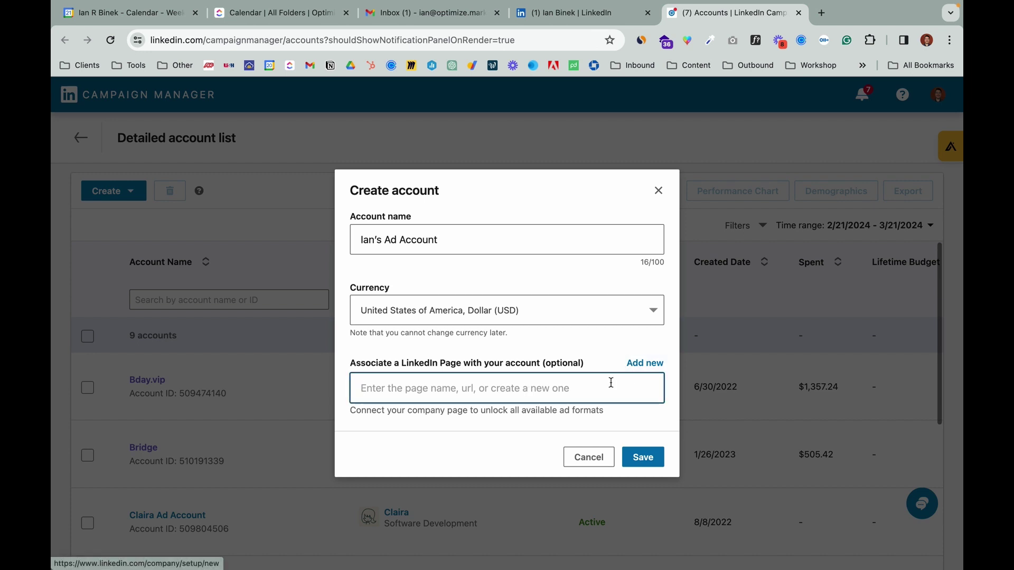
pyautogui.write('Optimize Your Marketing')
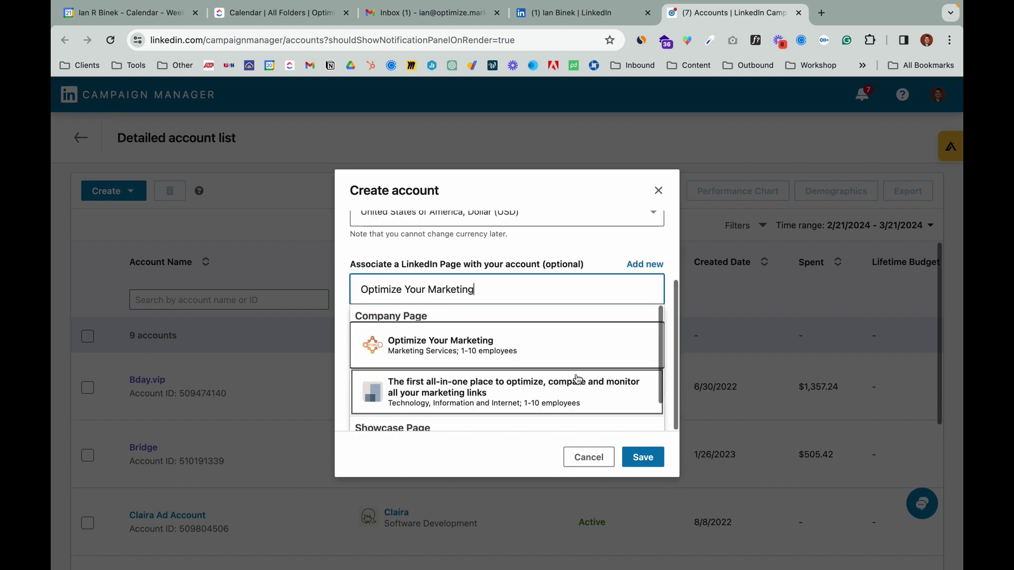
pyautogui.click(519, 353)
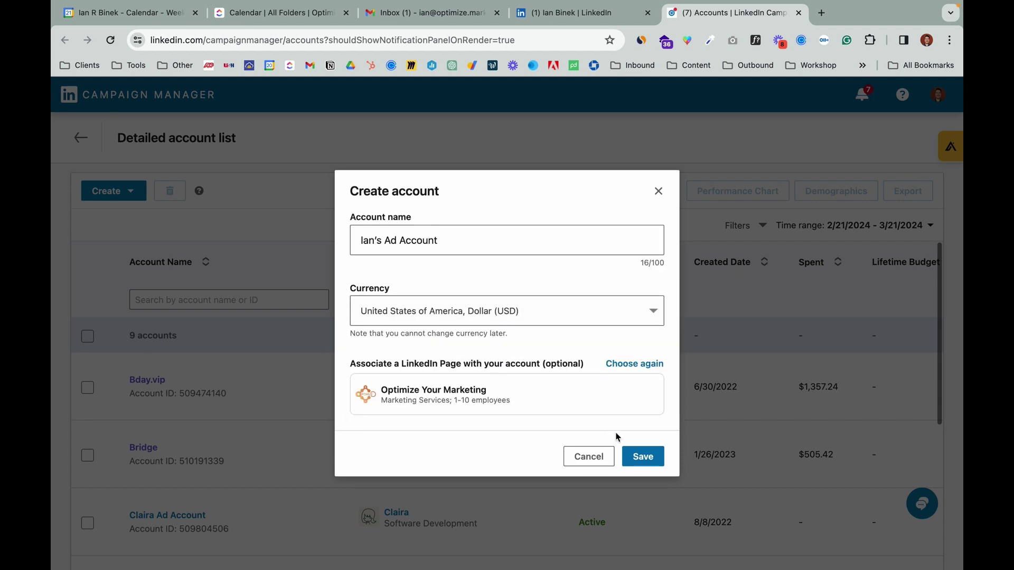
pyautogui.click(641, 456)
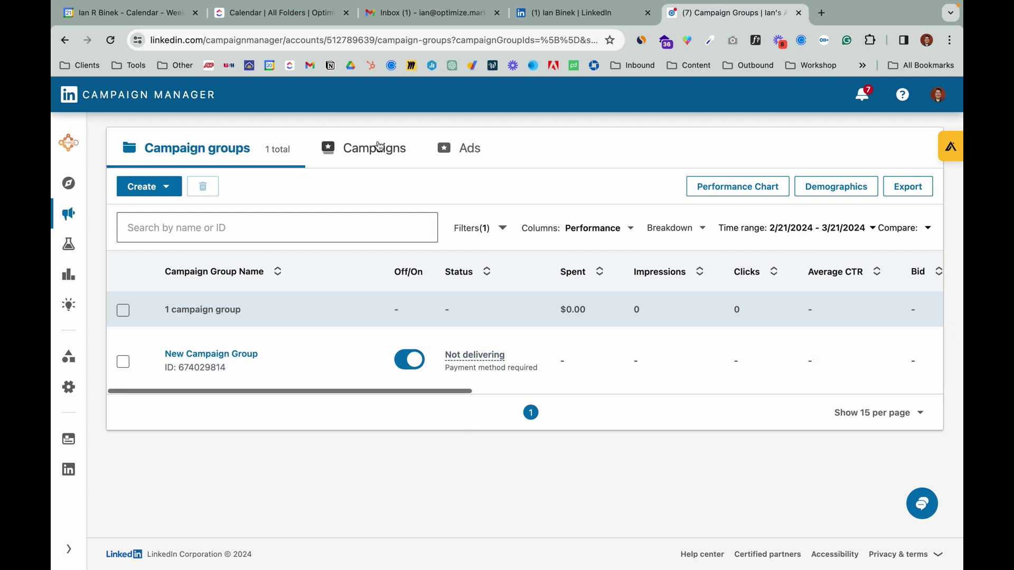
# View the new account's campaigns and ads lists and return to its campaign groups.
pyautogui.click(359, 148)
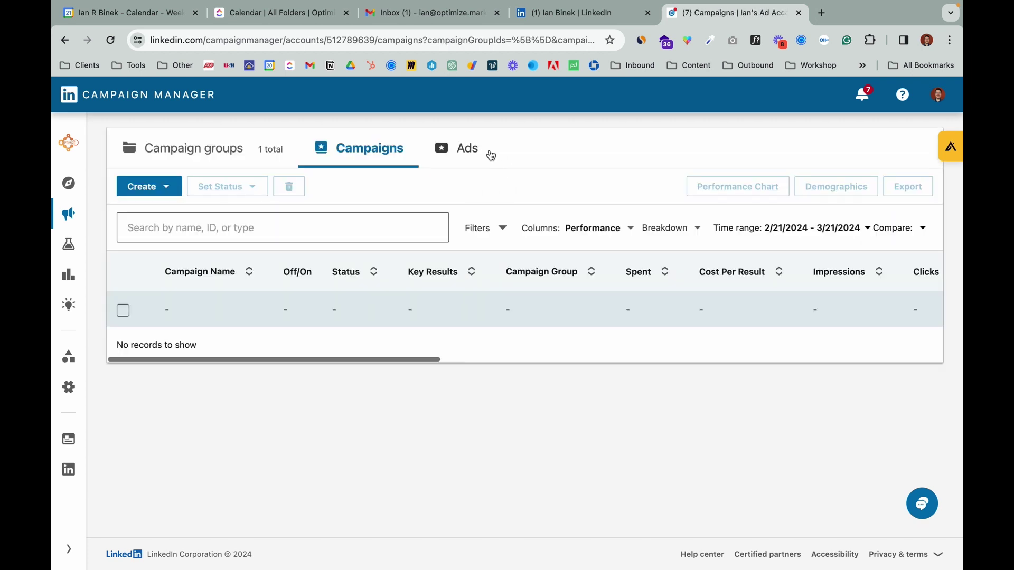
pyautogui.click(486, 150)
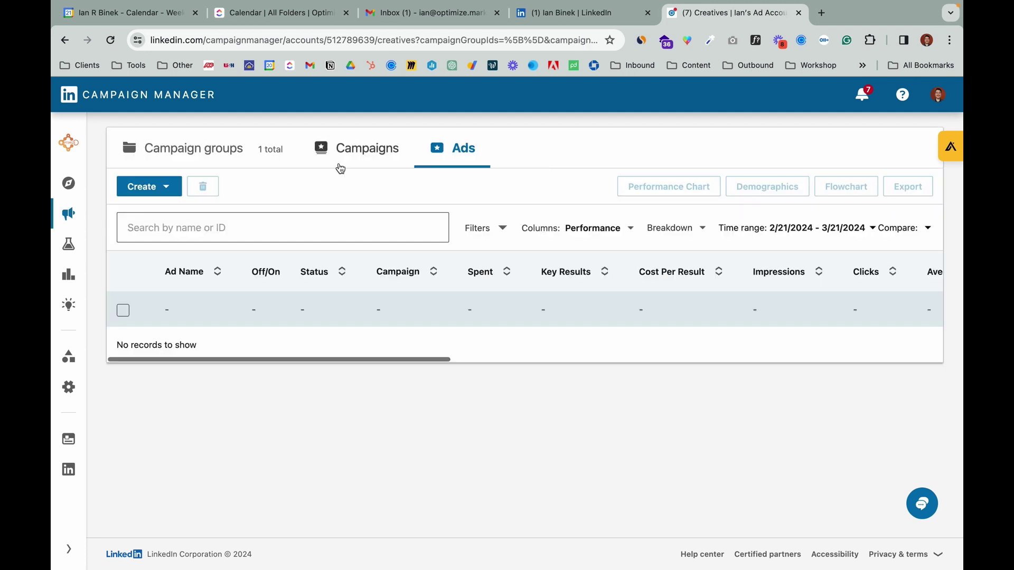
pyautogui.click(224, 151)
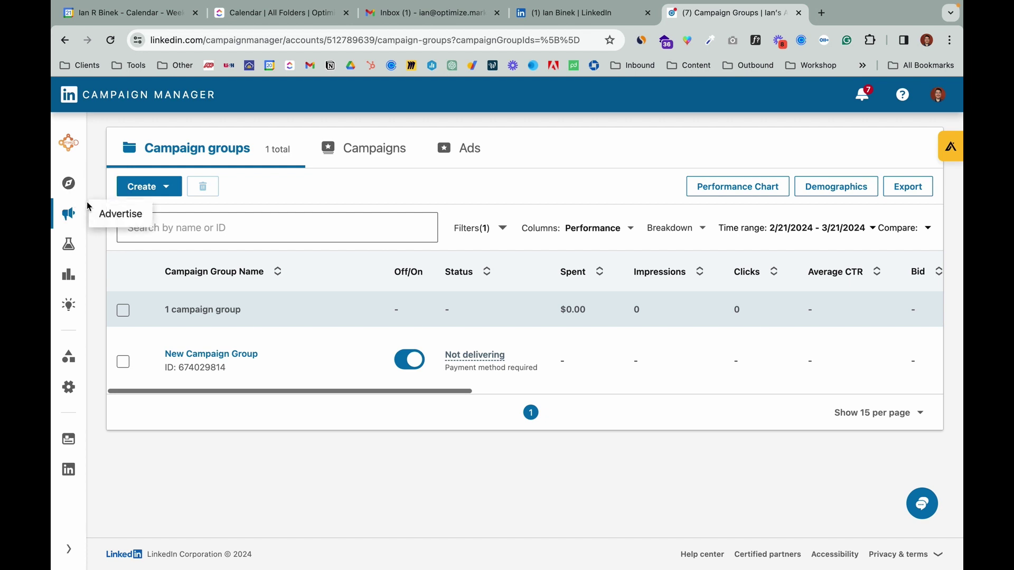
# Look through the account's Plan, Advertise, Test, Analyze, Recommendations, Assets and Account settings sections.
pyautogui.click(75, 187)
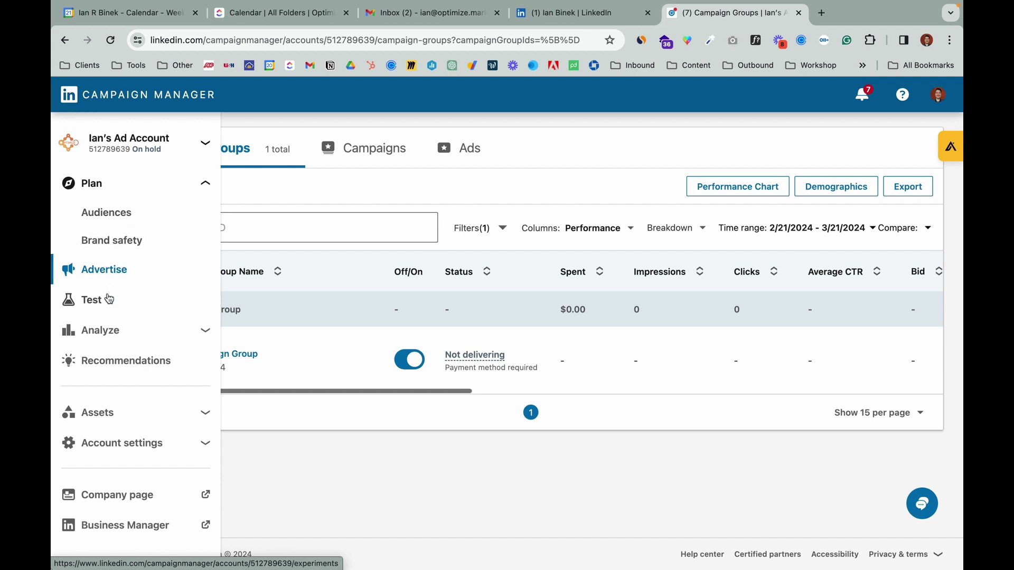
pyautogui.click(98, 271)
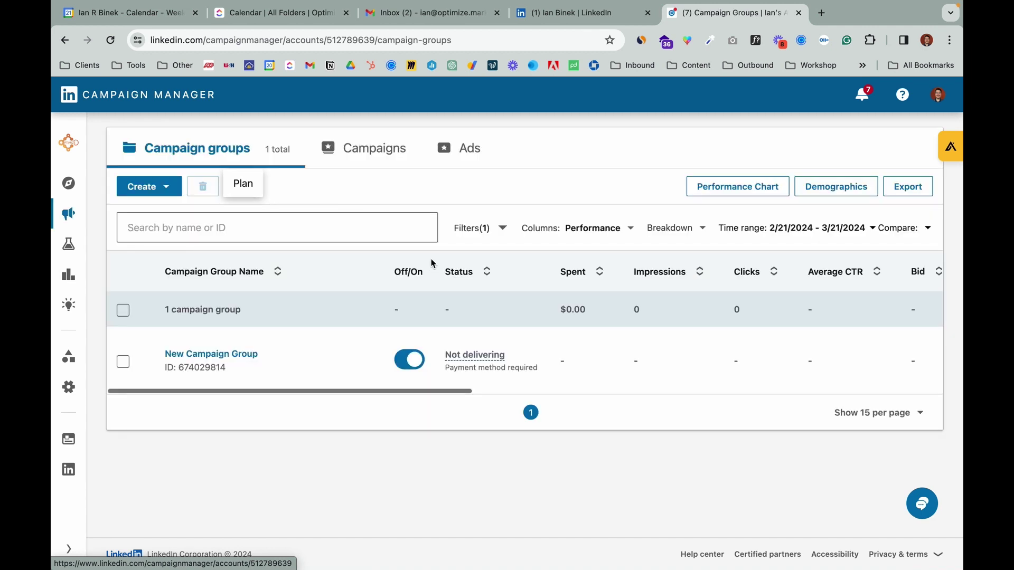
pyautogui.moveTo(418, 334)
pyautogui.click(71, 248)
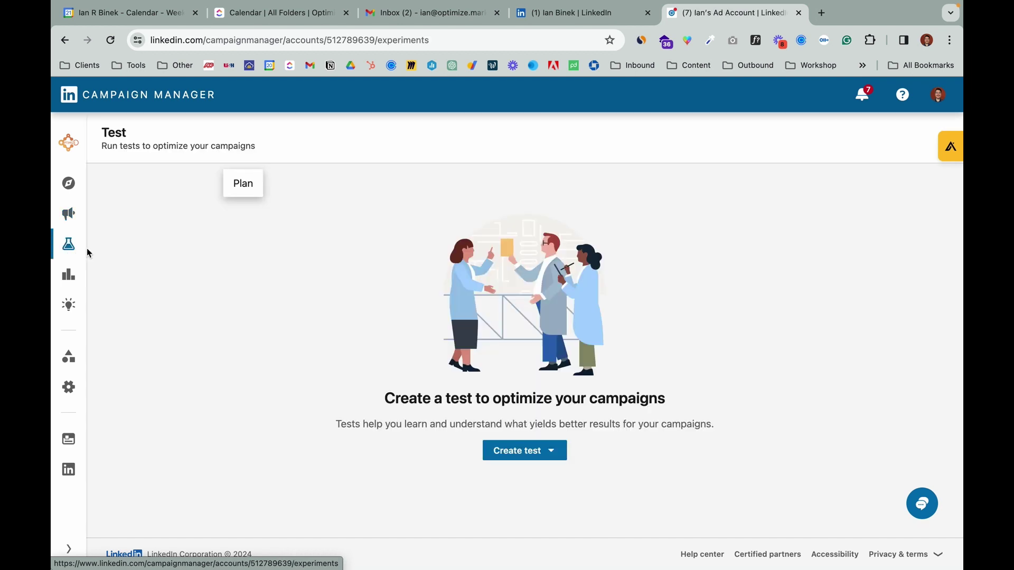
pyautogui.click(79, 275)
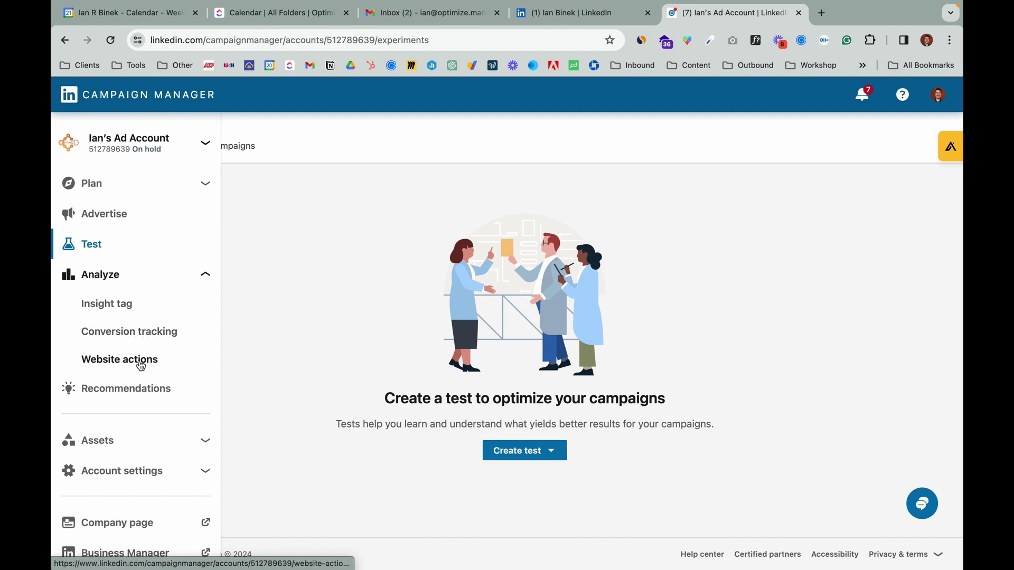
pyautogui.click(144, 389)
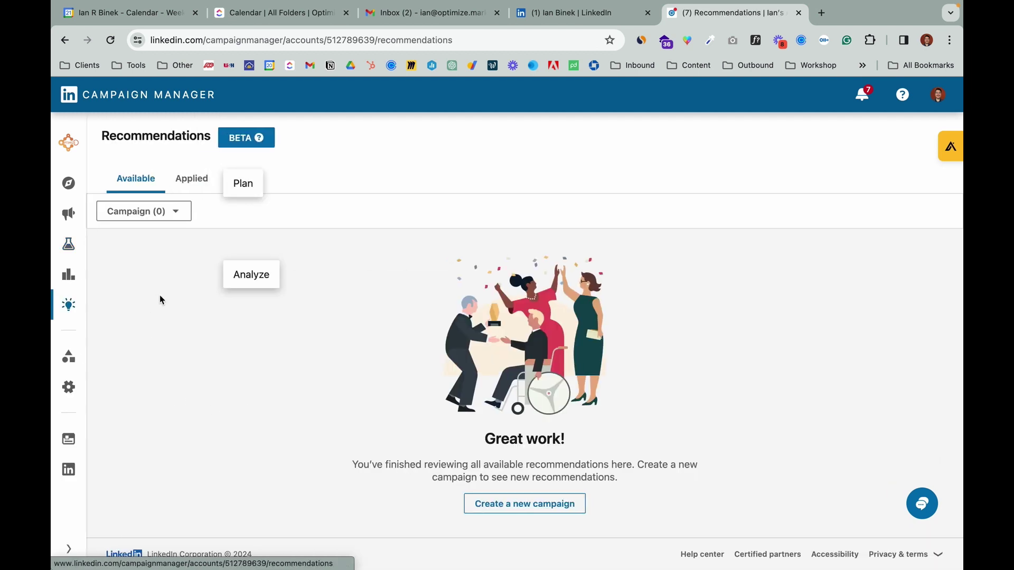
pyautogui.click(73, 362)
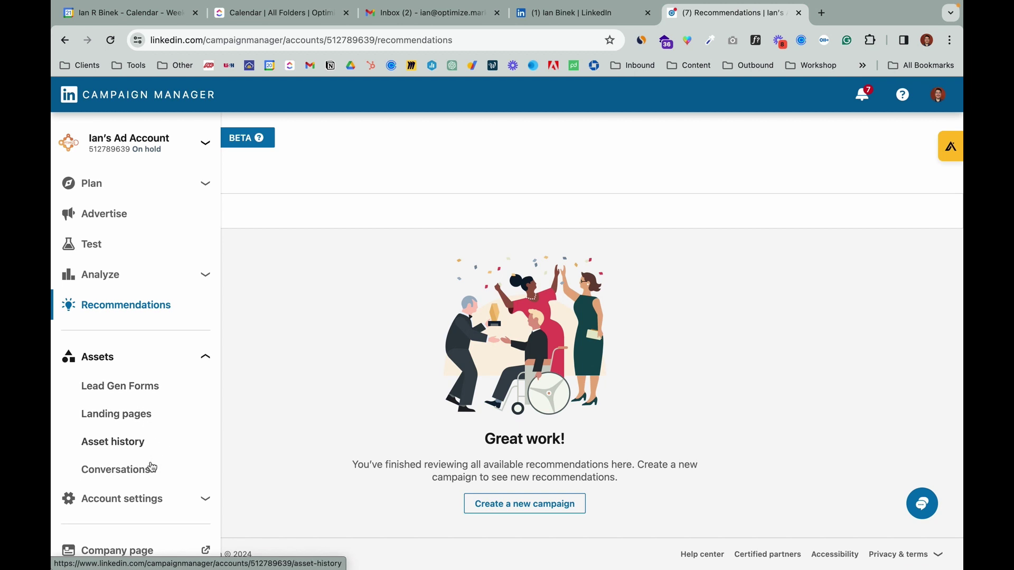
pyautogui.click(188, 500)
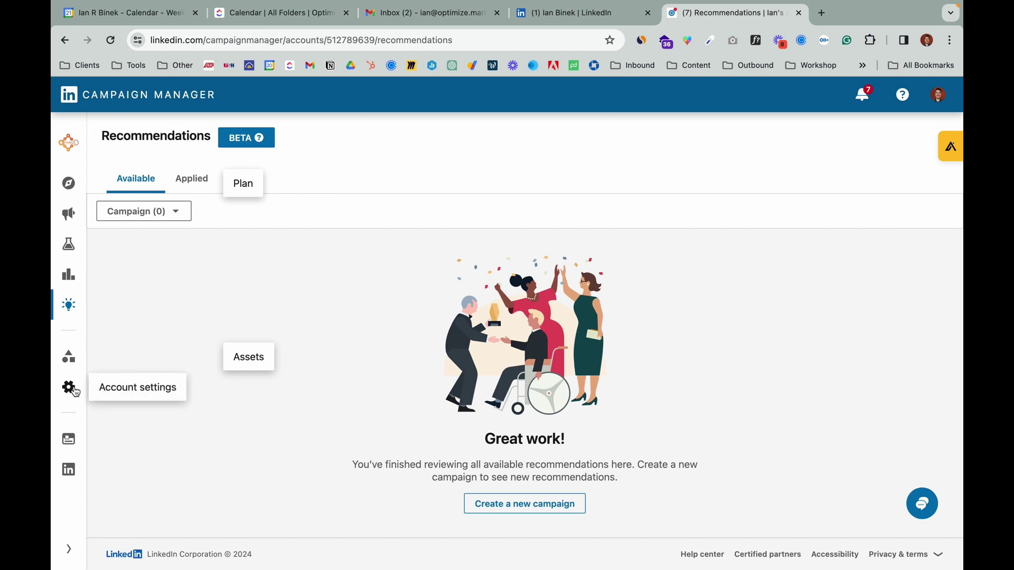
pyautogui.moveTo(68, 390)
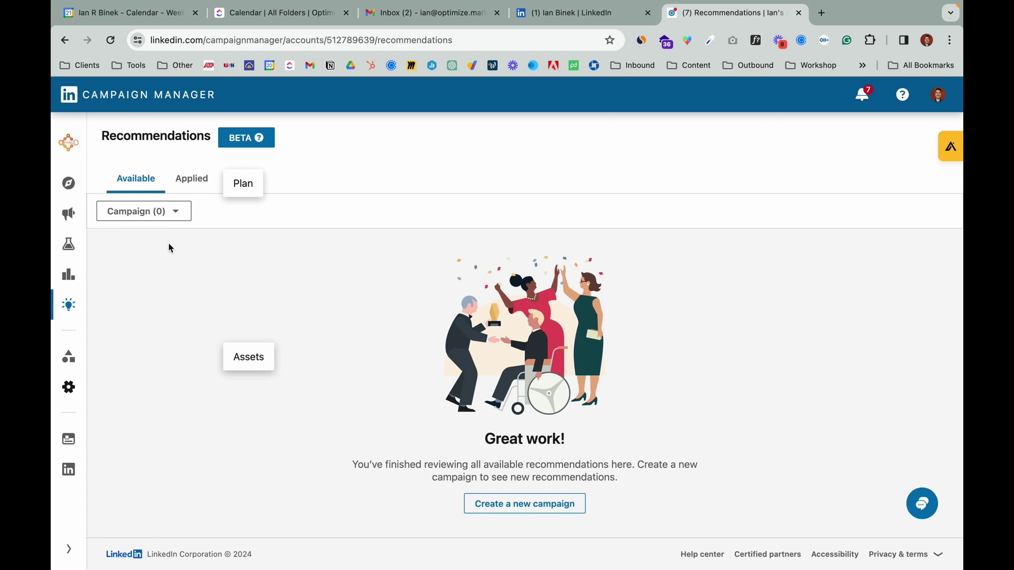
# Create an Insight Tag for the ad account and accept the Insight Tag Agreement.
pyautogui.moveTo(73, 276)
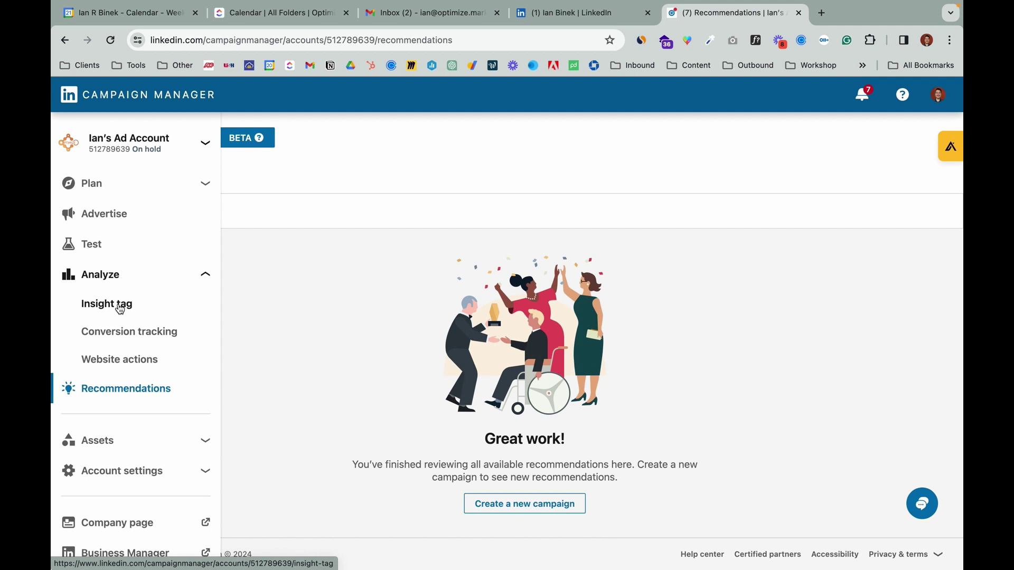
pyautogui.click(121, 309)
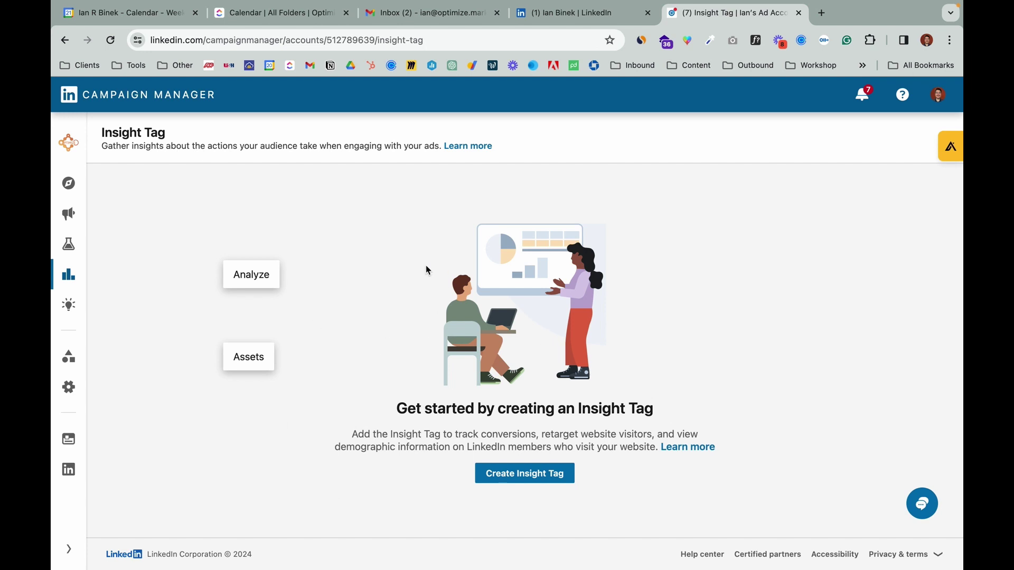
pyautogui.click(525, 474)
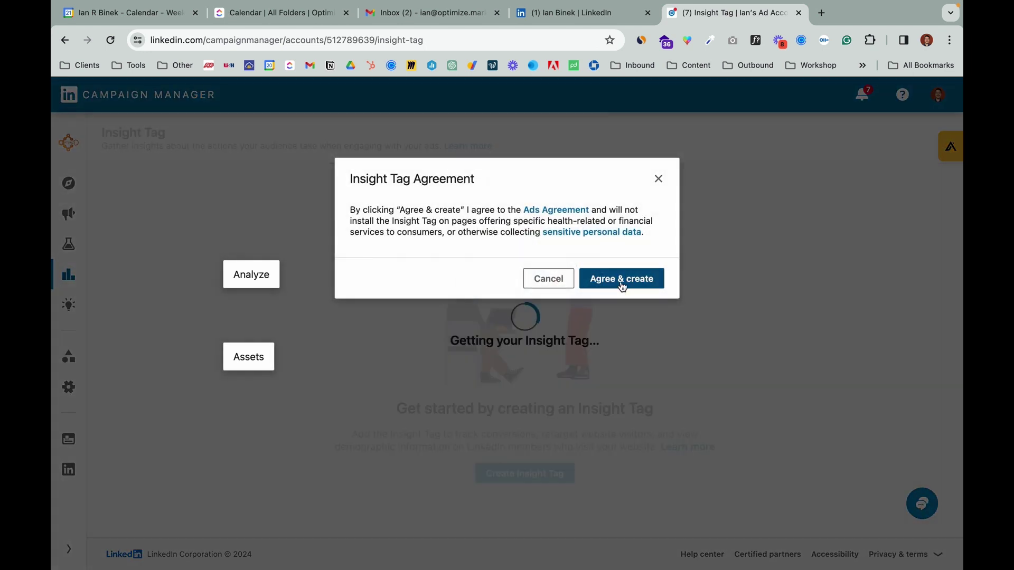
pyautogui.click(622, 279)
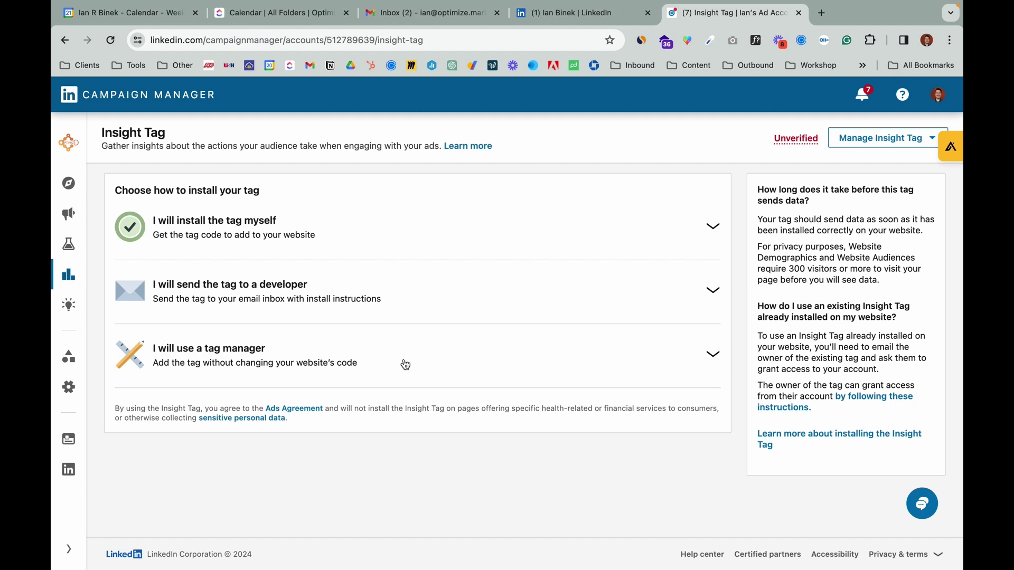
# Examine the tag manager installation option for the Insight Tag, including the partner ID and supported tag managers.
pyautogui.click(377, 364)
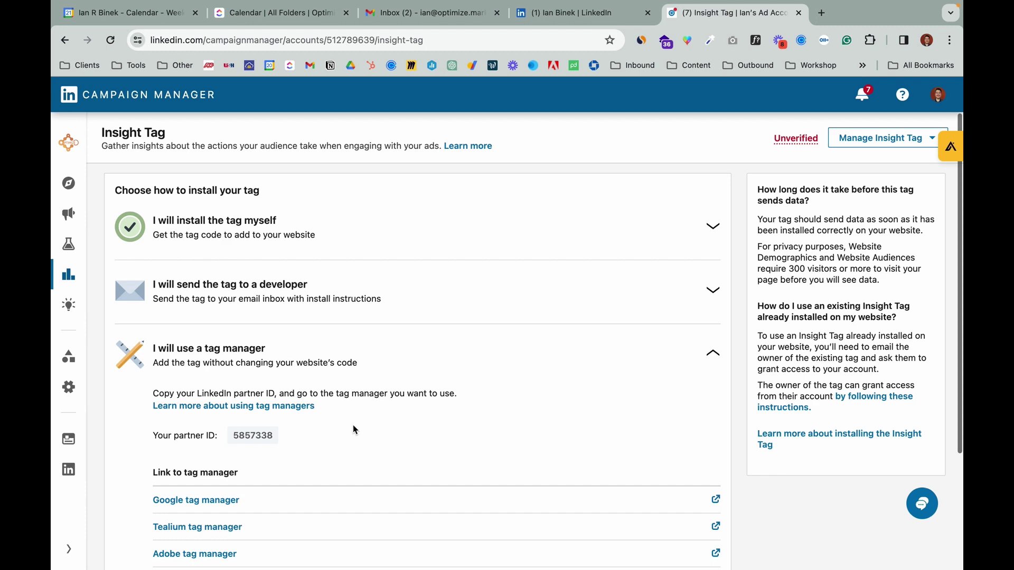
pyautogui.scroll(-3, 355, 430)
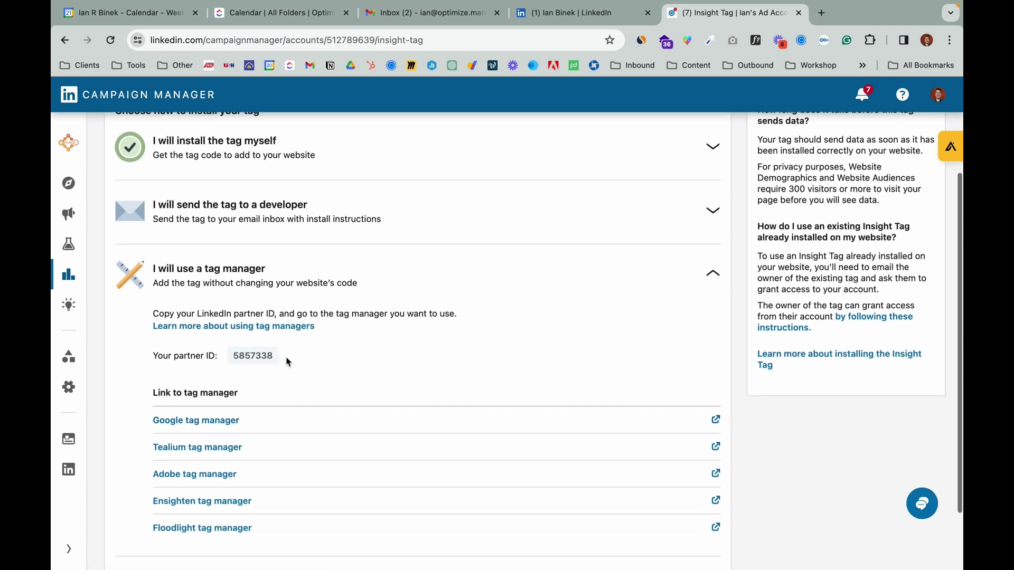
pyautogui.scroll(-3, 327, 362)
pyautogui.scroll(6, 488, 290)
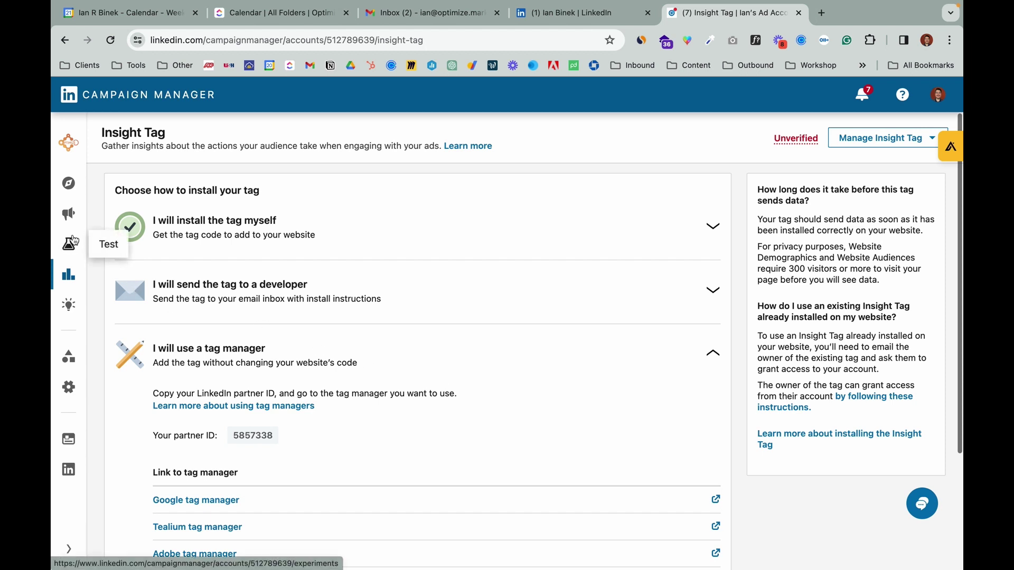
# Start a new Insight Tag conversion from conversion tracking and review the fields in its settings form.
pyautogui.click(70, 277)
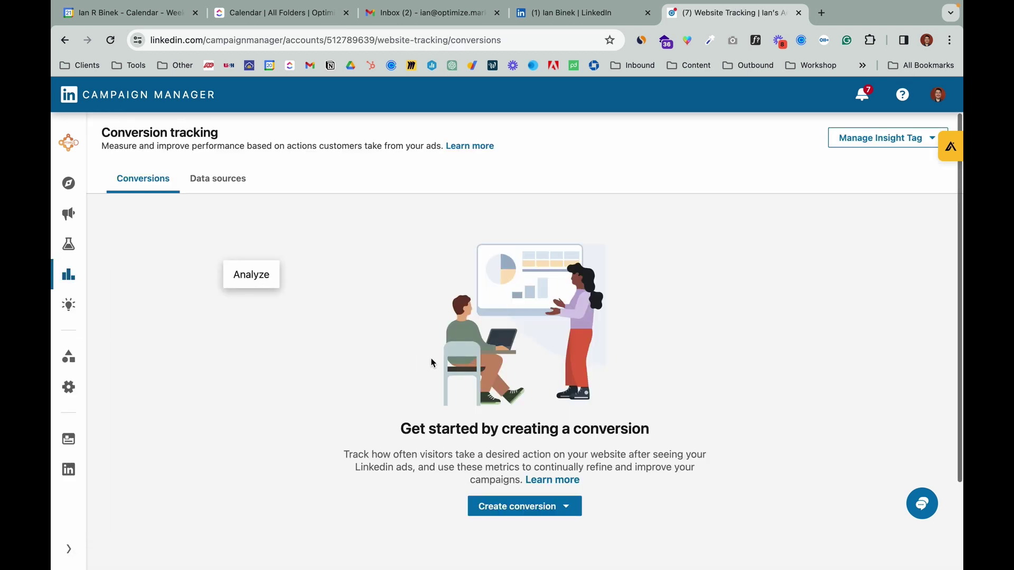
pyautogui.click(567, 516)
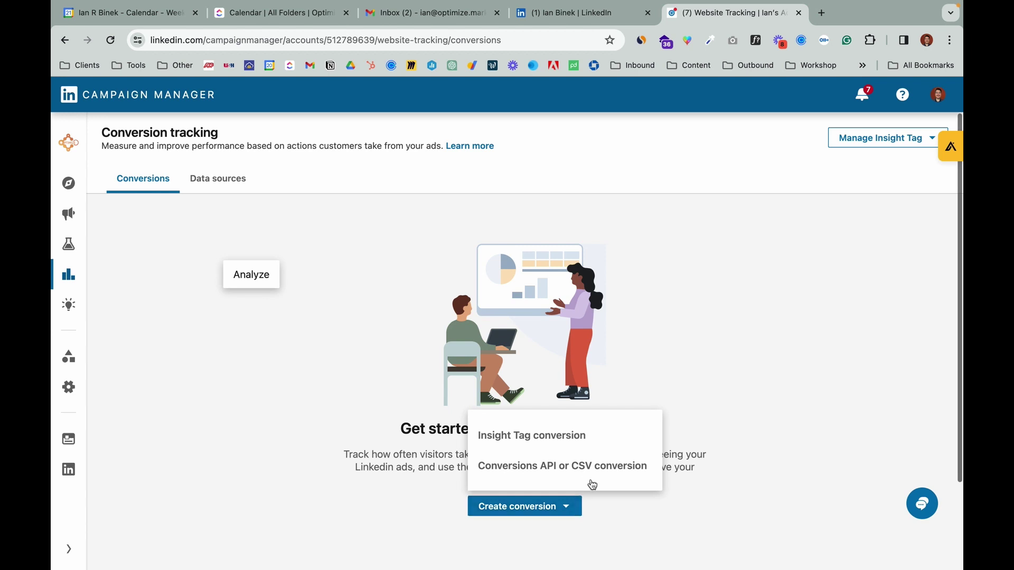
pyautogui.click(580, 437)
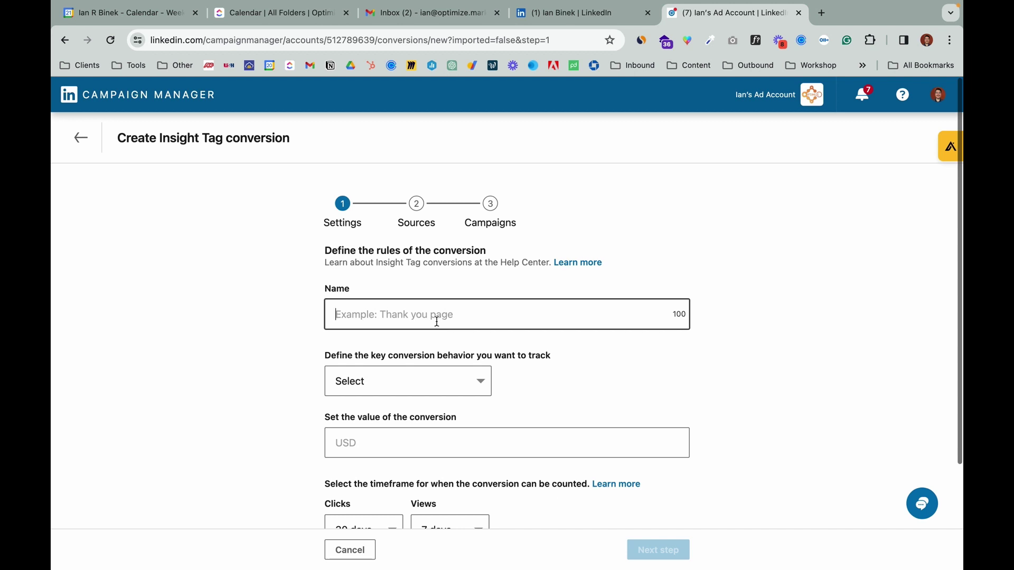
pyautogui.scroll(-1, 464, 322)
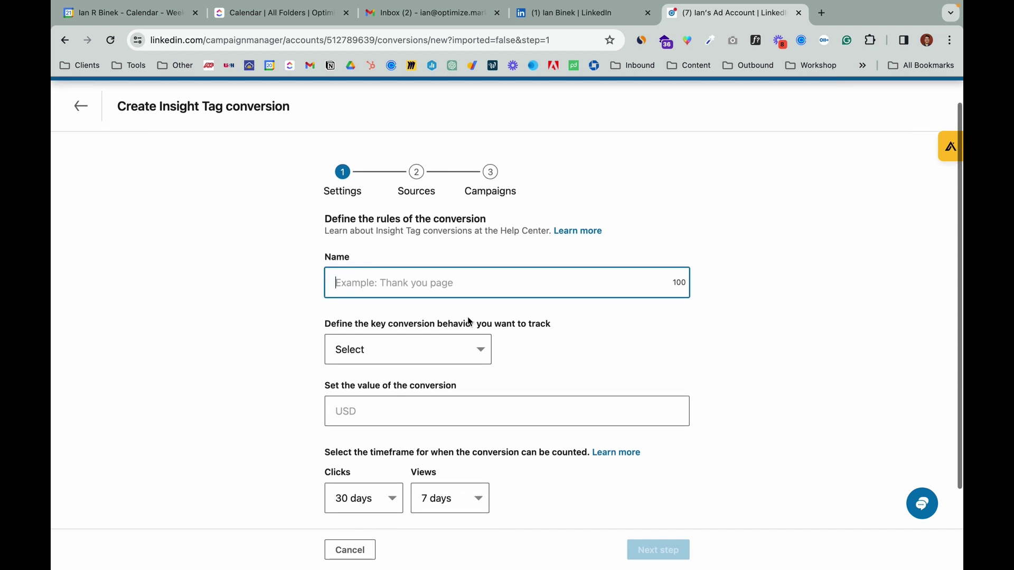
pyautogui.scroll(-3, 469, 321)
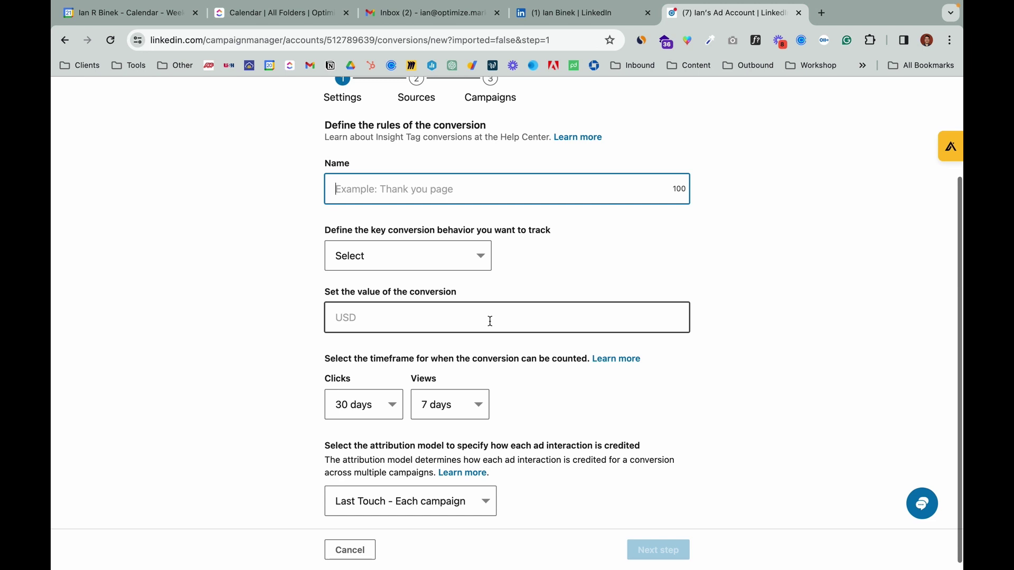
# Try a conversion value of 100 USD and clear the value again.
pyautogui.click(437, 319)
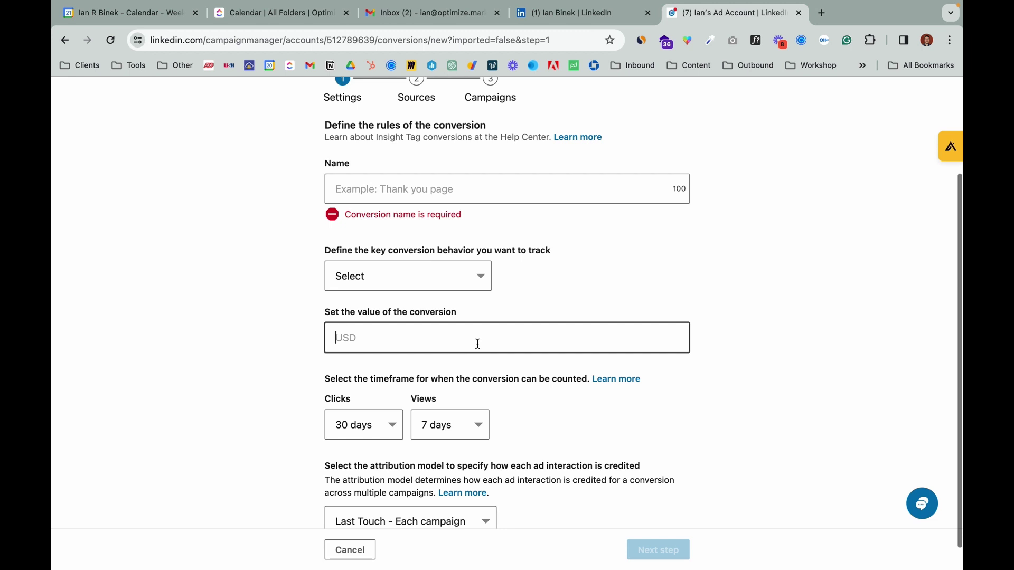
pyautogui.write('1')
pyautogui.write('00')
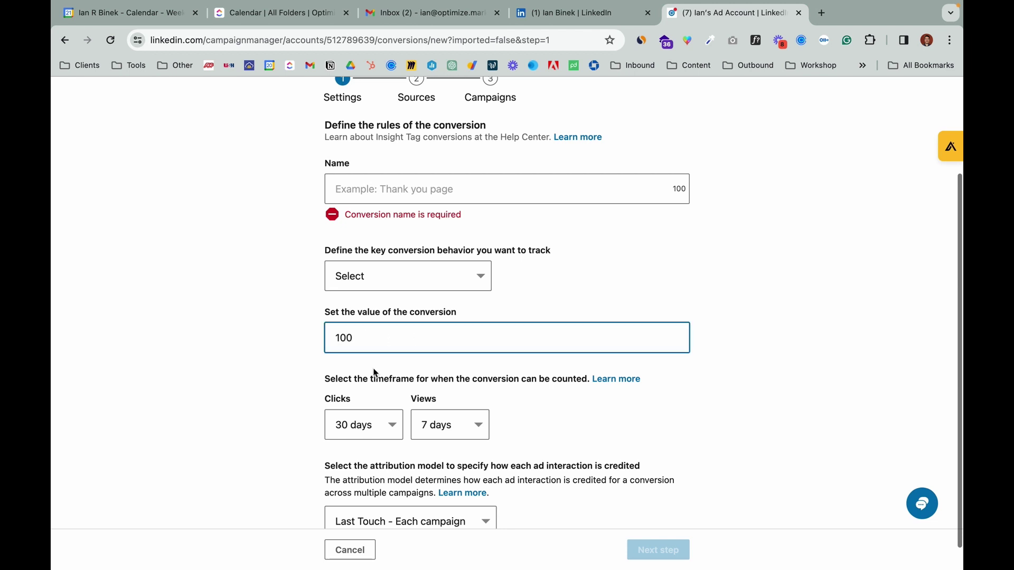
pyautogui.write('0')
# Review the attribution model options for the conversion and leave the Insight Tag conversion form without saving.
pyautogui.scroll(-1, 738, 377)
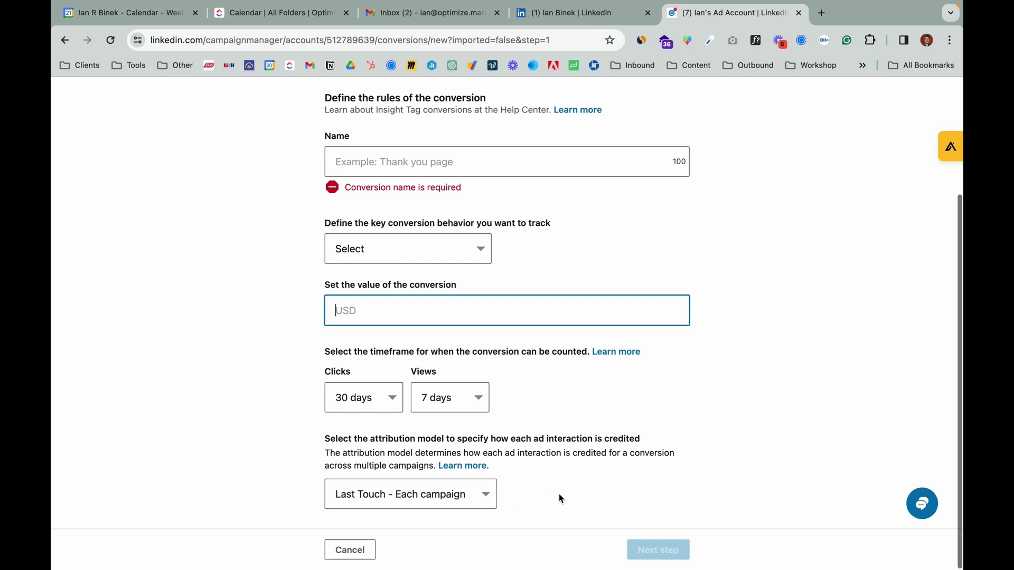
pyautogui.click(371, 438)
pyautogui.moveTo(374, 442); pyautogui.dragTo(446, 443)
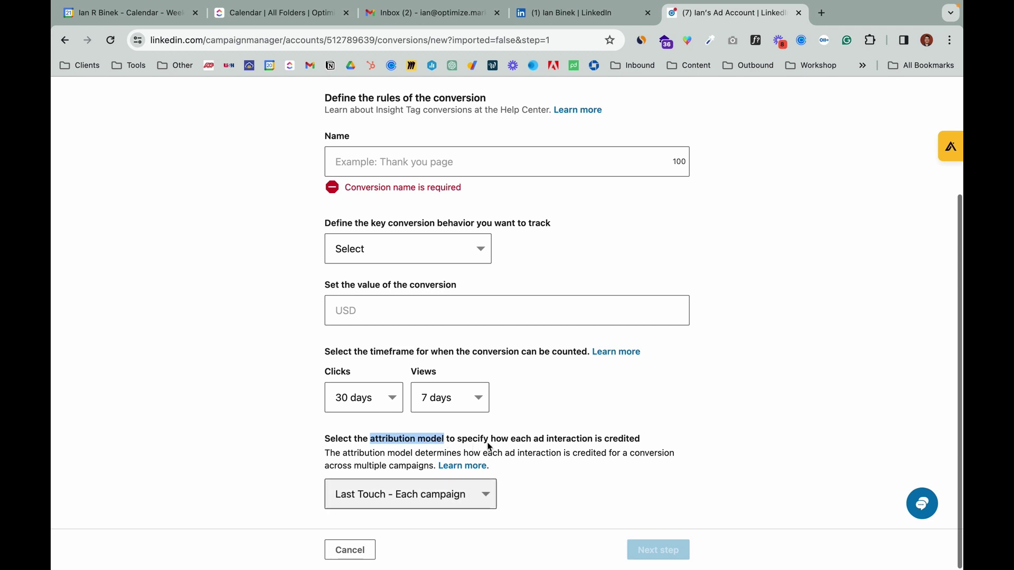
pyautogui.click(481, 500)
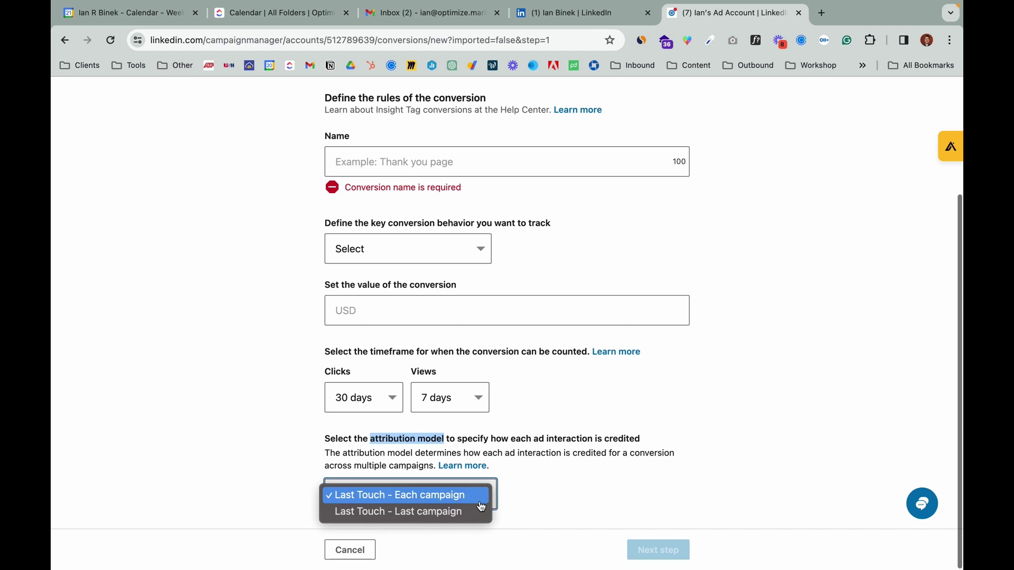
pyautogui.click(551, 490)
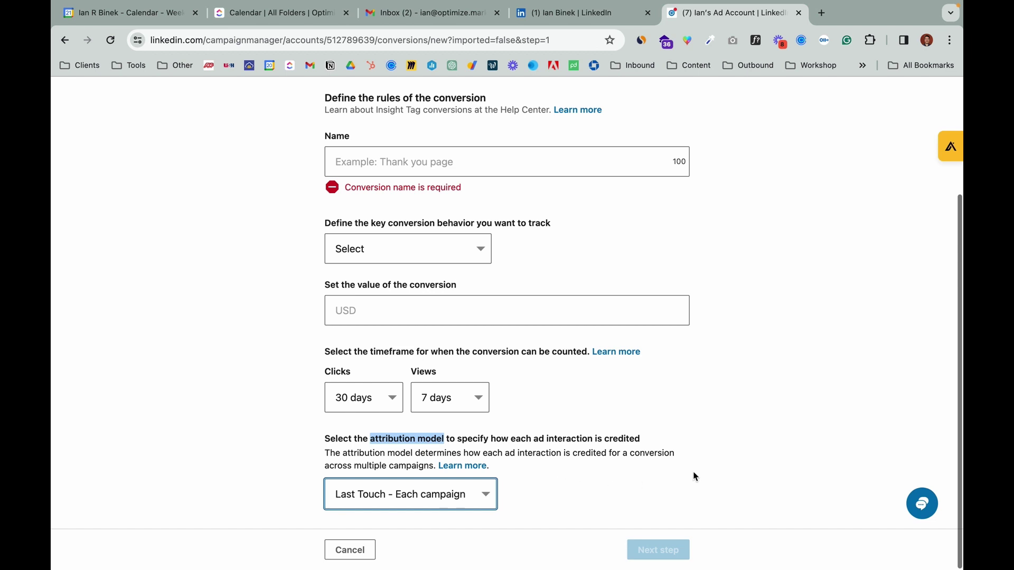
pyautogui.scroll(3, 695, 477)
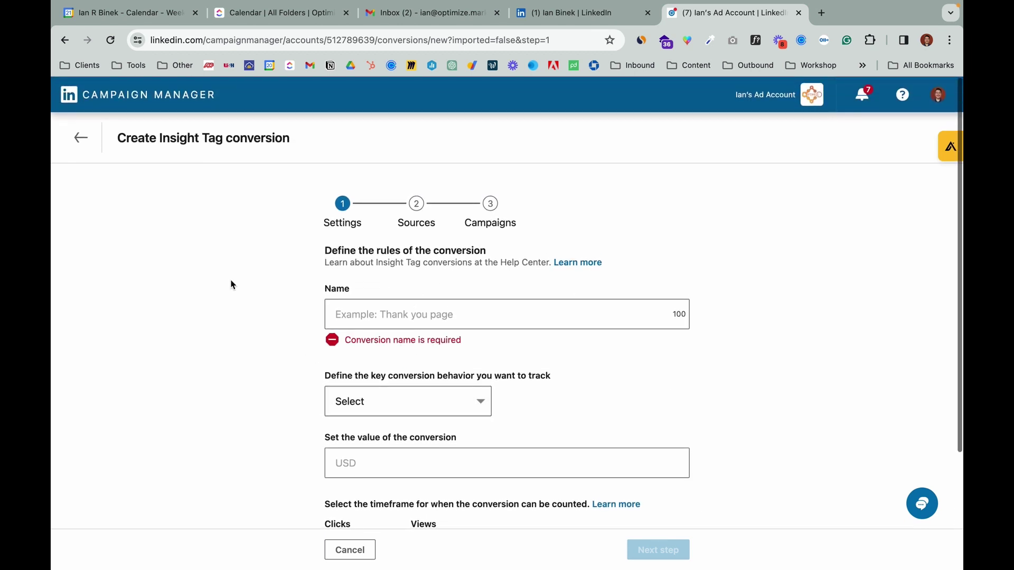
pyautogui.click(80, 138)
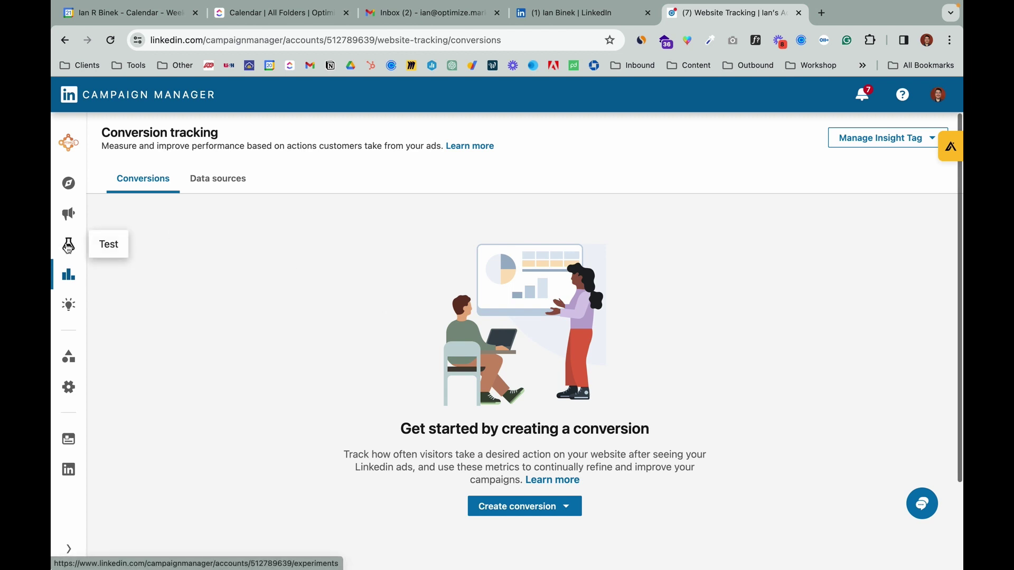
# Go to the account's audiences and start a matched audience that retargets by Website.
pyautogui.click(74, 186)
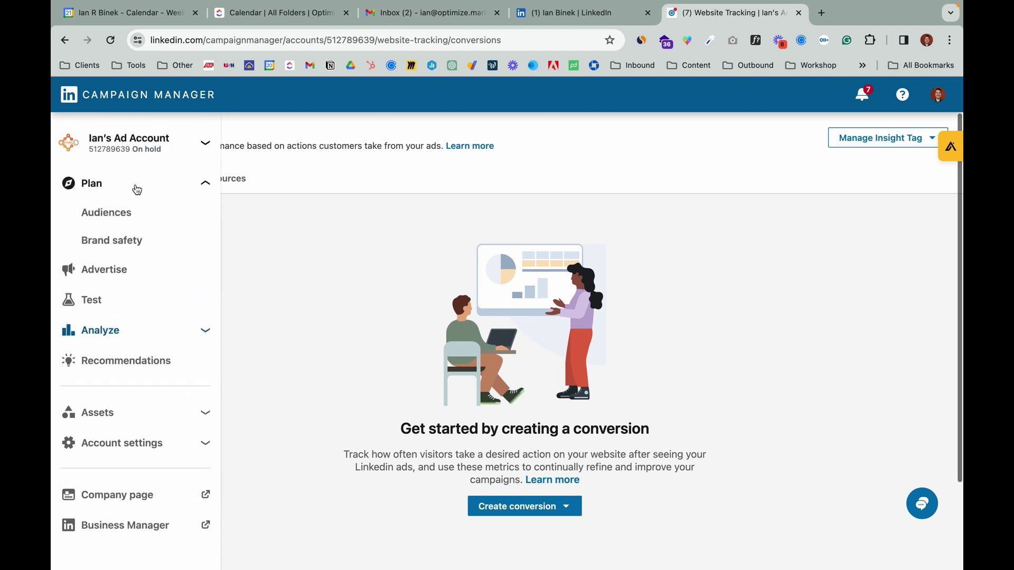
pyautogui.click(107, 213)
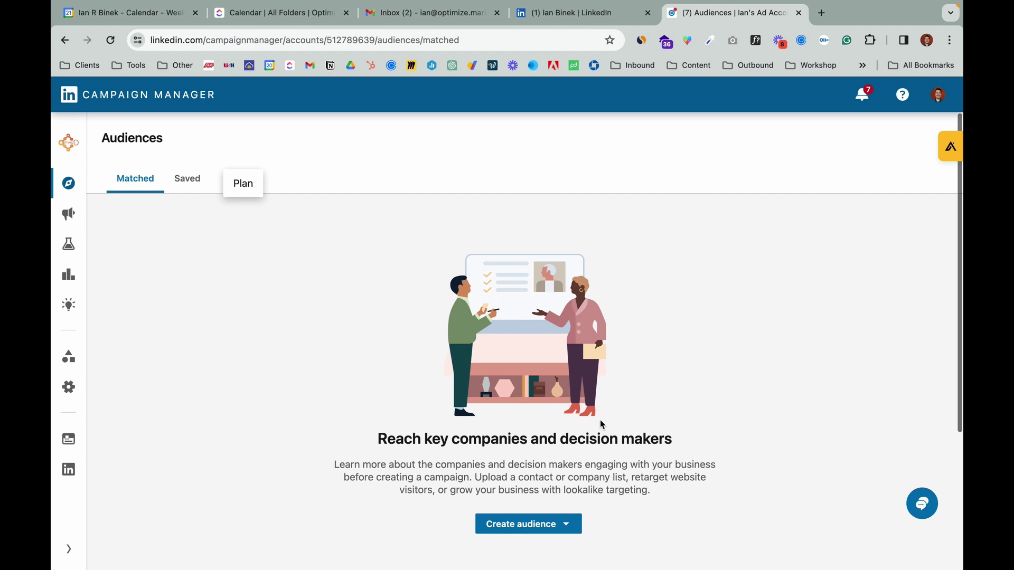
pyautogui.click(575, 533)
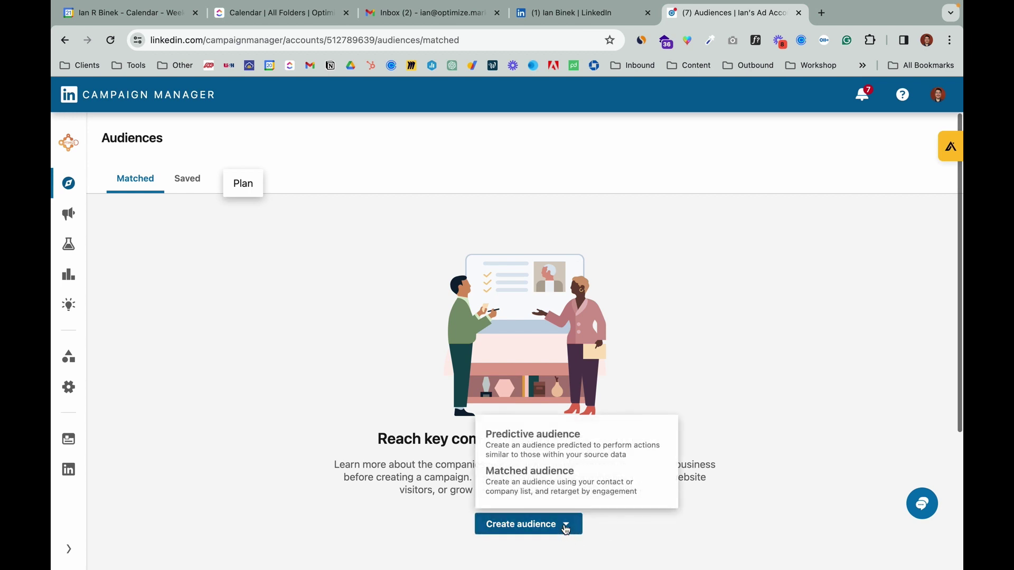
pyautogui.click(577, 486)
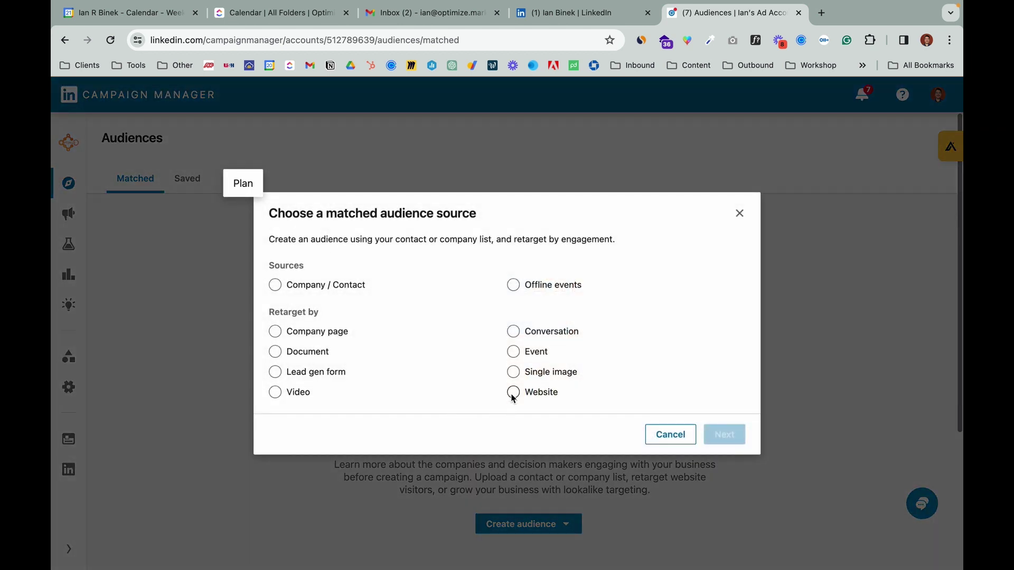
pyautogui.click(514, 393)
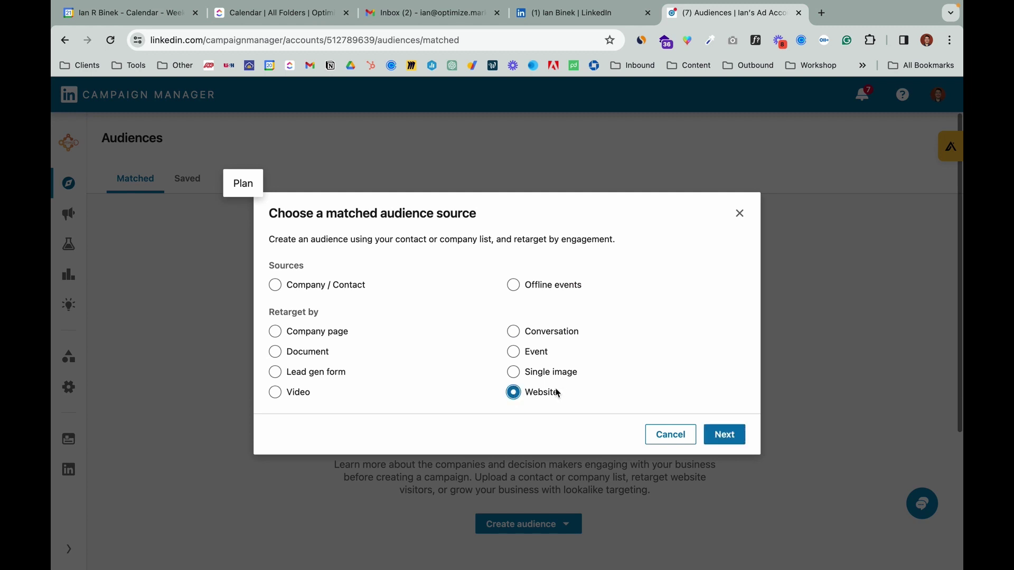
pyautogui.click(724, 435)
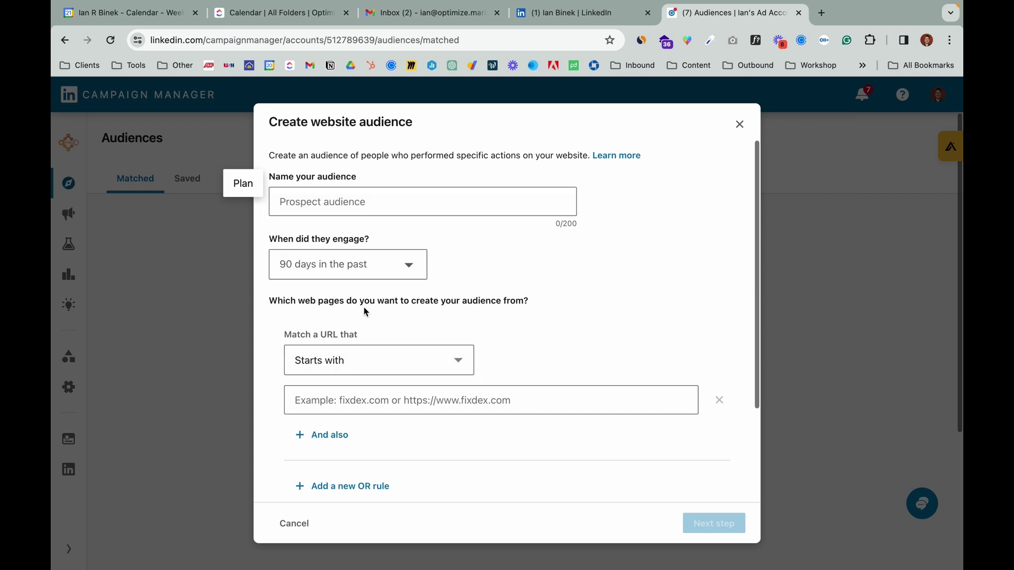
# Check the available engagement periods and name the website audience "Website Visitors - 90 Days".
pyautogui.click(393, 272)
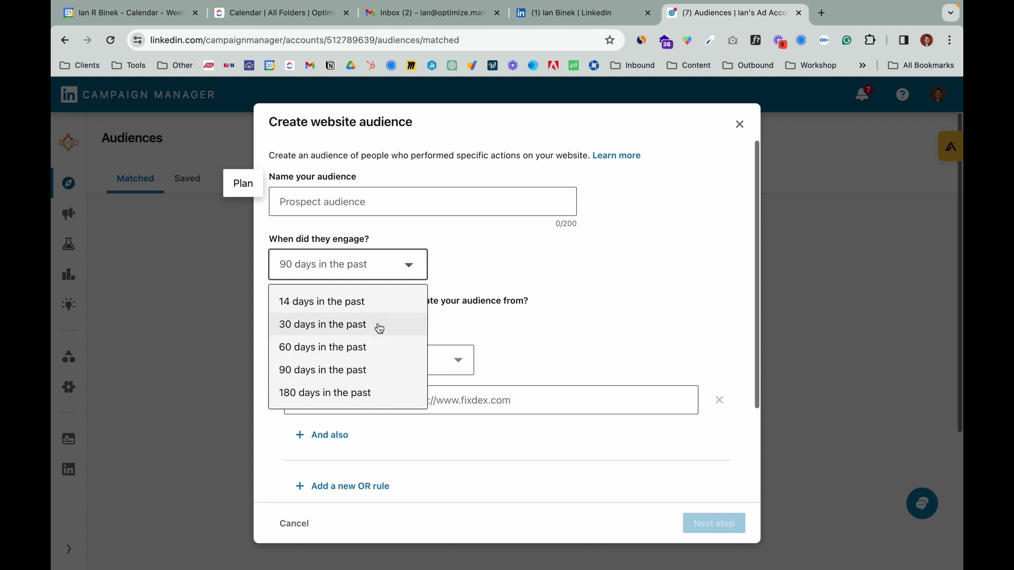
pyautogui.click(545, 282)
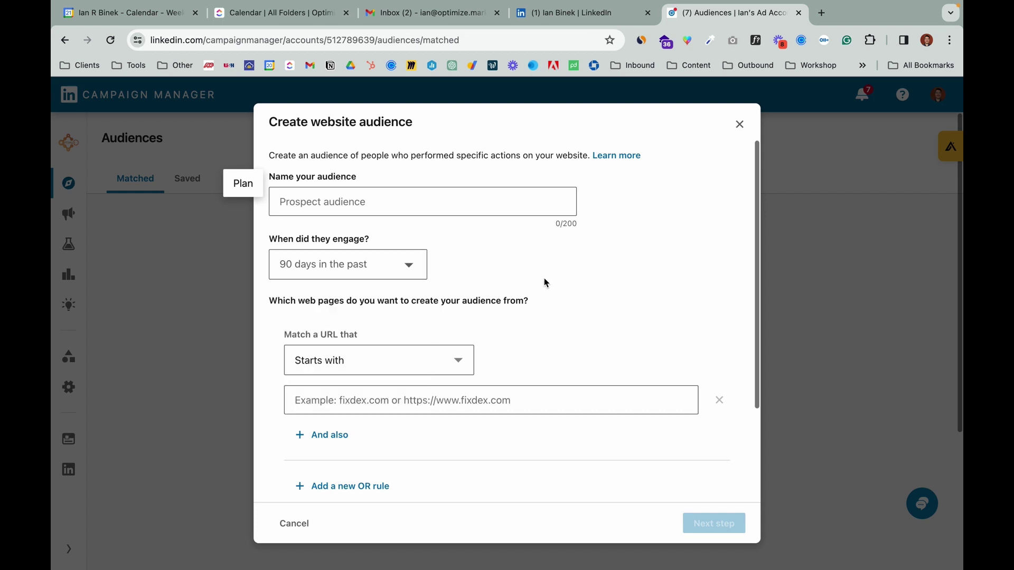
pyautogui.click(361, 211)
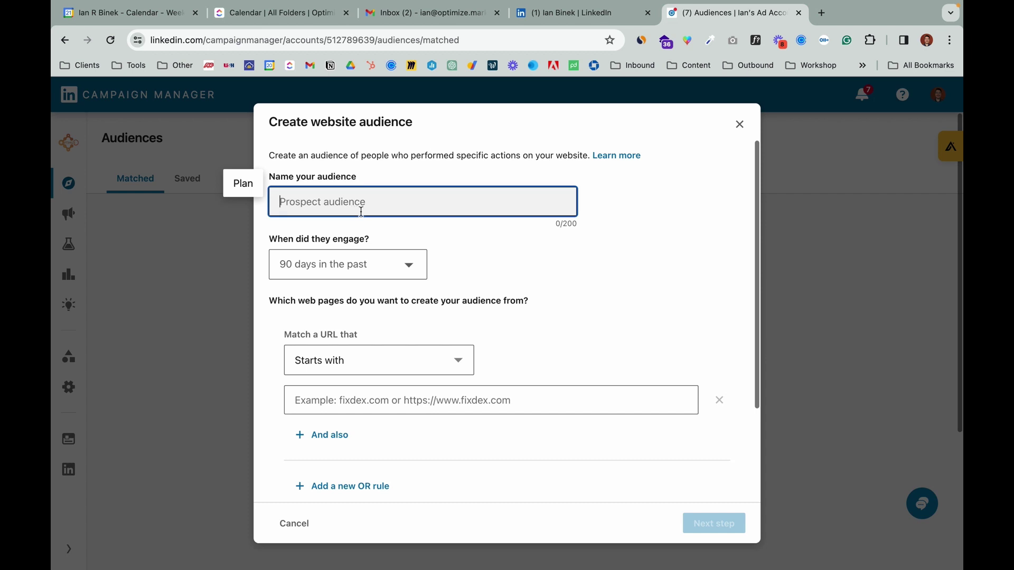
pyautogui.write('Website Visitors - 90 Days')
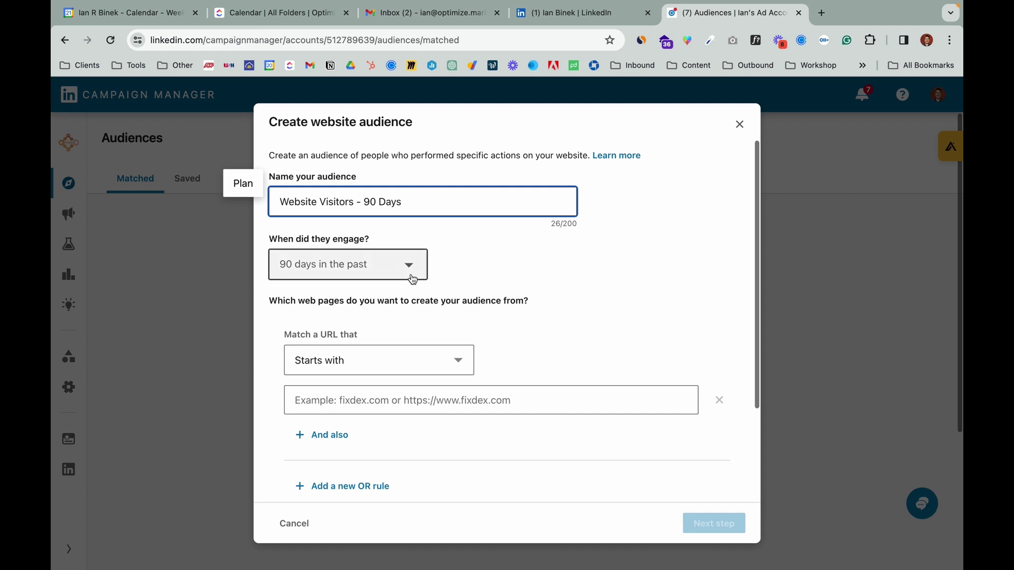
# Copy the optimize.marketing site address from a new browser page and fill it in as the audience's "Starts with" URL.
pyautogui.click(394, 404)
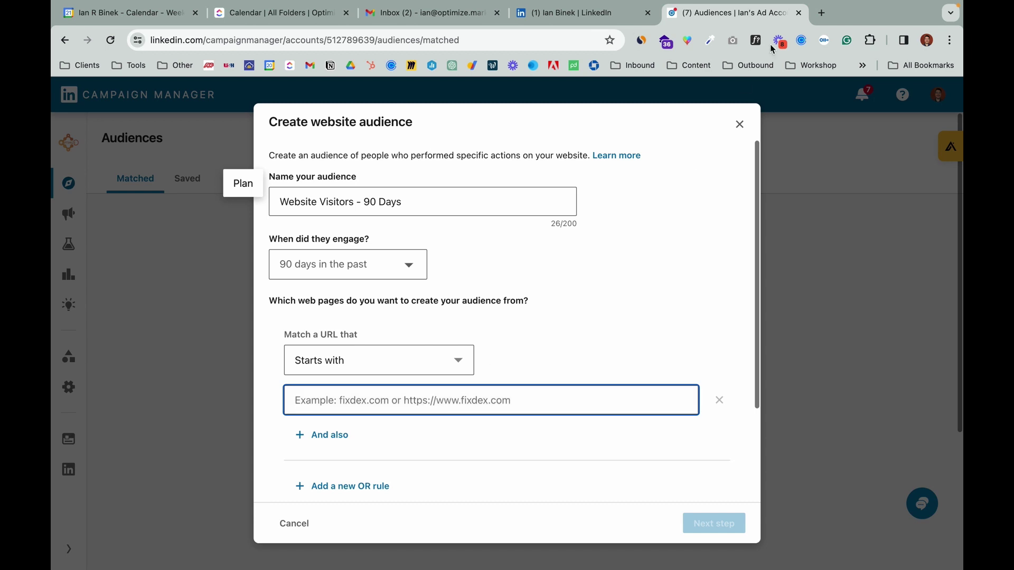
pyautogui.click(820, 15)
pyautogui.write('optimi')
pyautogui.press('Return')
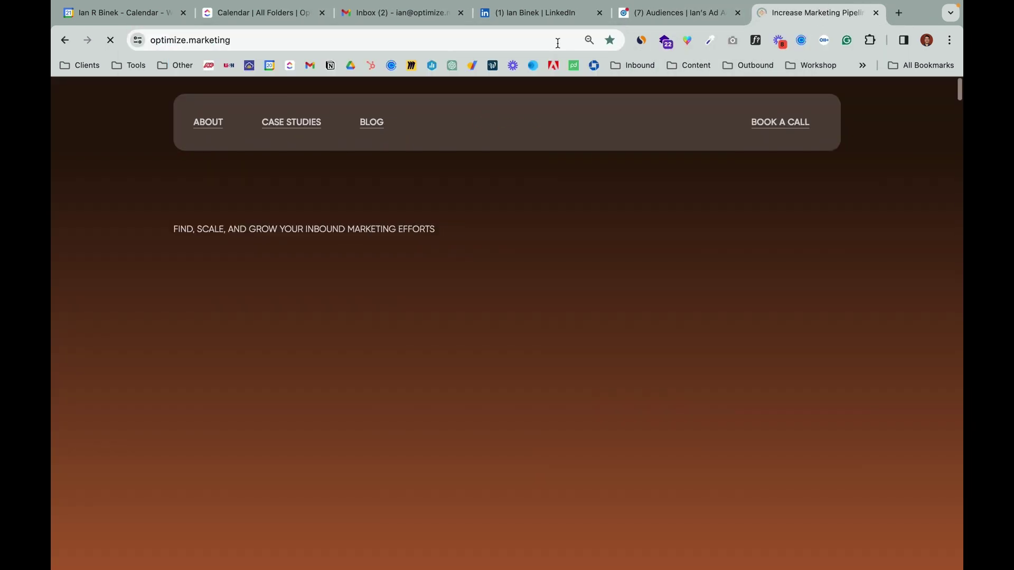
pyautogui.click(510, 39)
pyautogui.hotkey('ctrl', 'c')
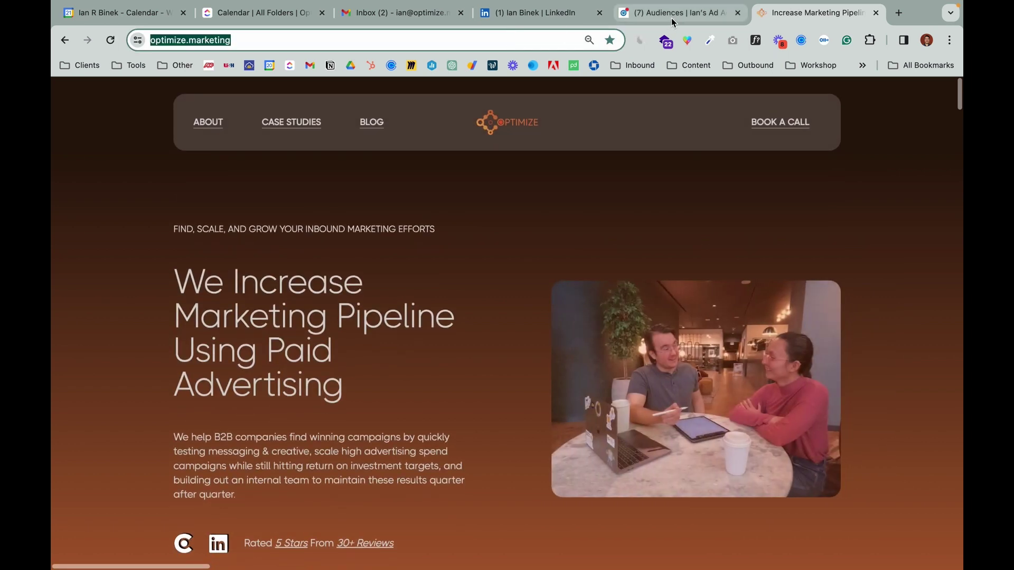
pyautogui.click(670, 16)
pyautogui.hotkey('ctrl', 'v')
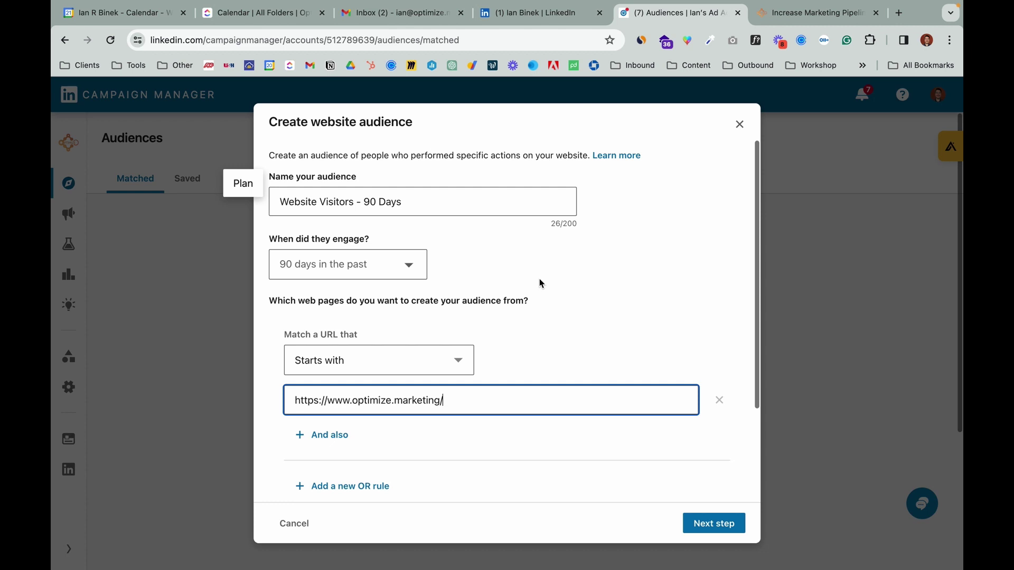
# Discard the website audience, look over the matched audience source choices again, and cancel the selection.
pyautogui.click(738, 125)
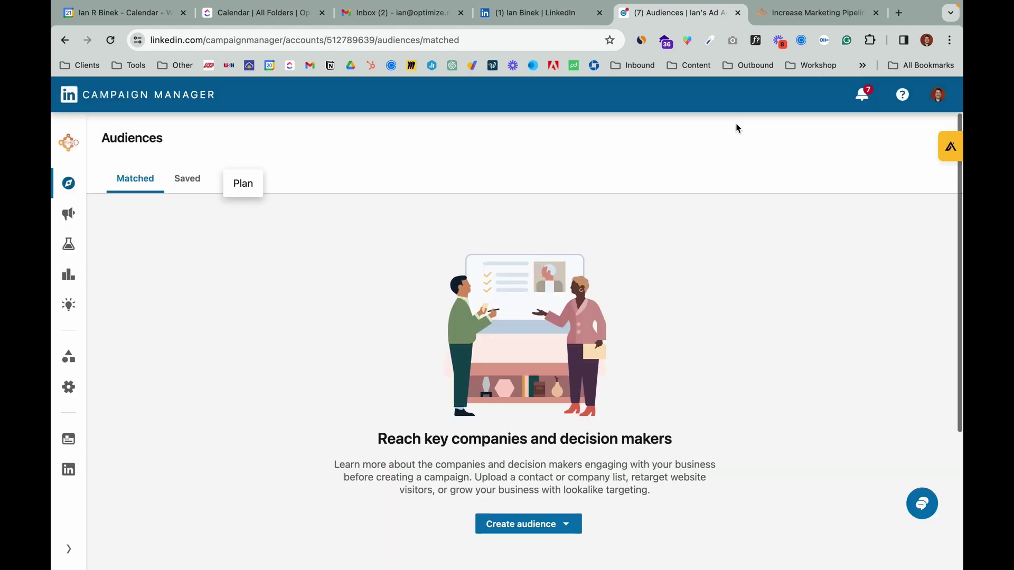
pyautogui.click(502, 524)
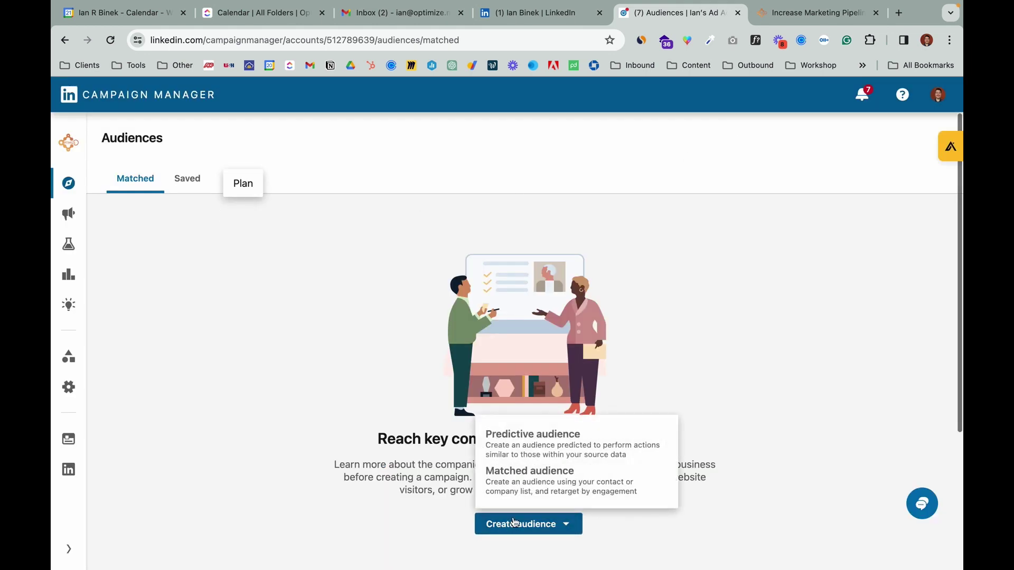
pyautogui.click(577, 475)
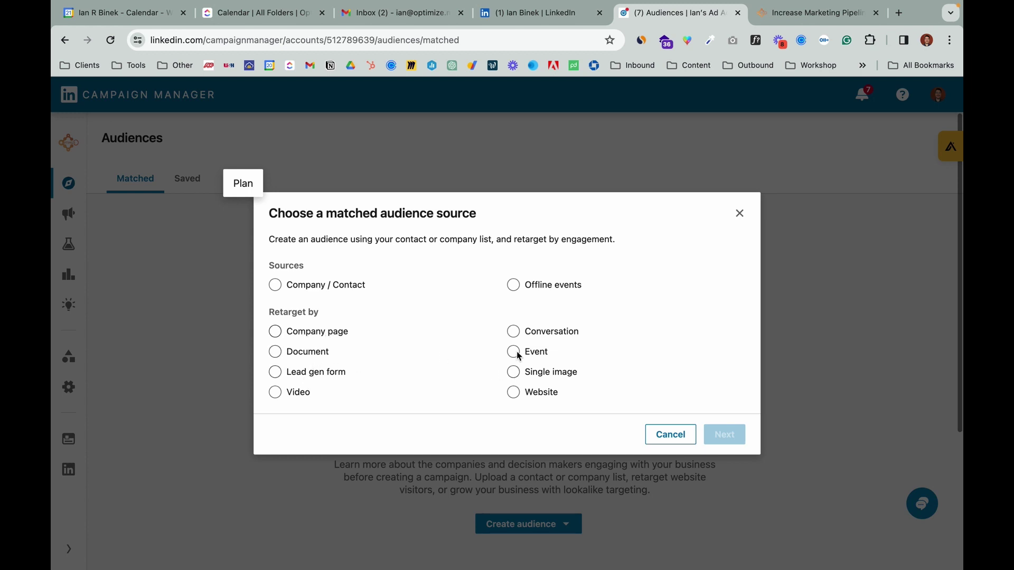
pyautogui.click(661, 434)
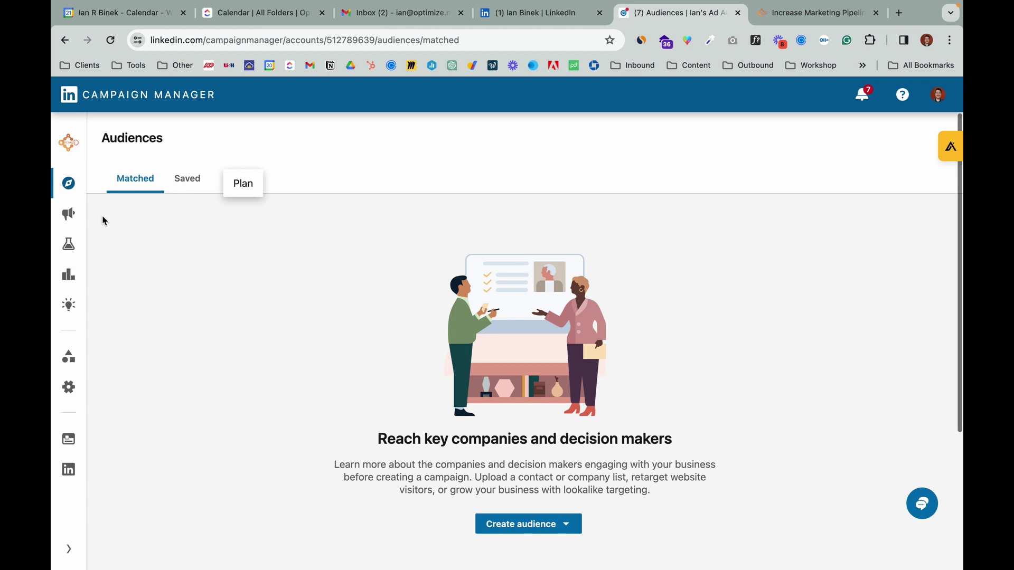
# Start a new campaign group in the Advertise area and name it "Awareness Layer: Cold Layer".
pyautogui.click(68, 213)
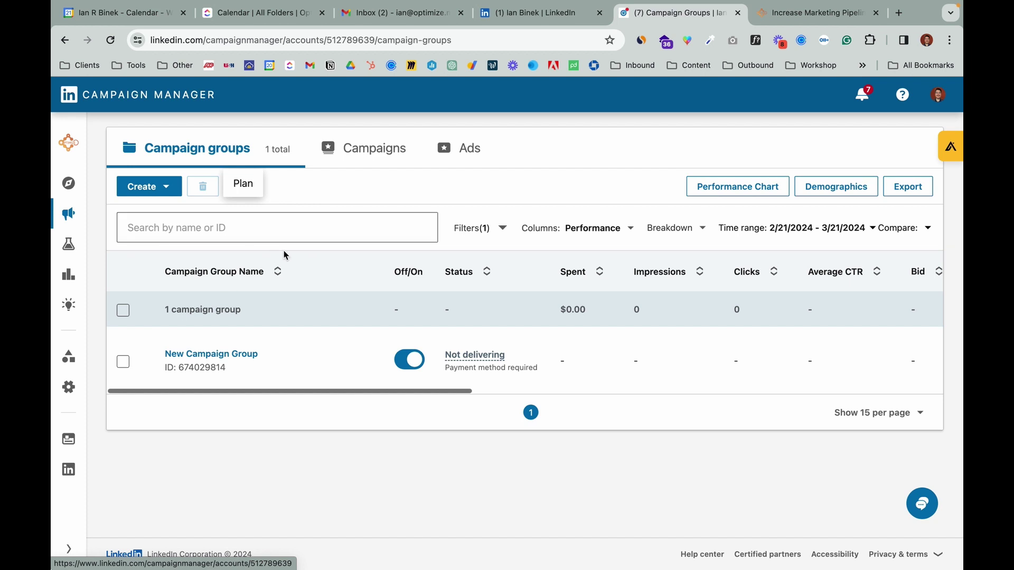
pyautogui.moveTo(310, 349)
pyautogui.click(172, 193)
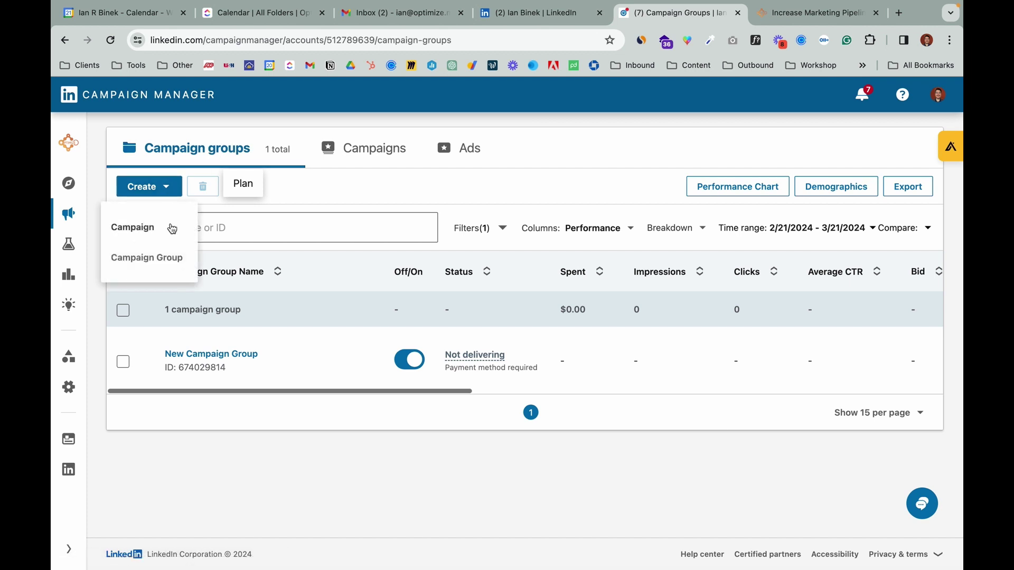
pyautogui.click(153, 257)
pyautogui.click(337, 253)
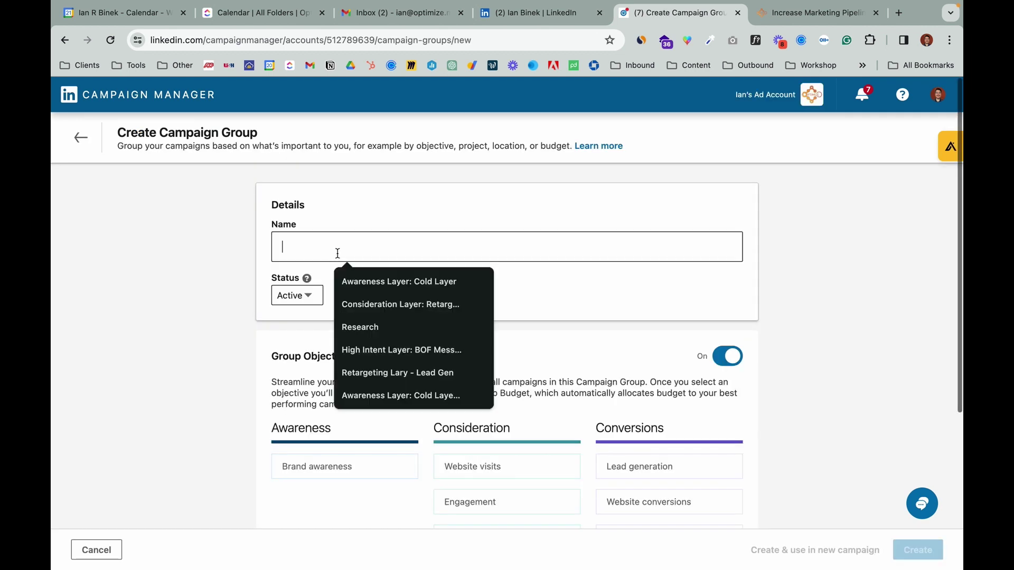
pyautogui.click(363, 280)
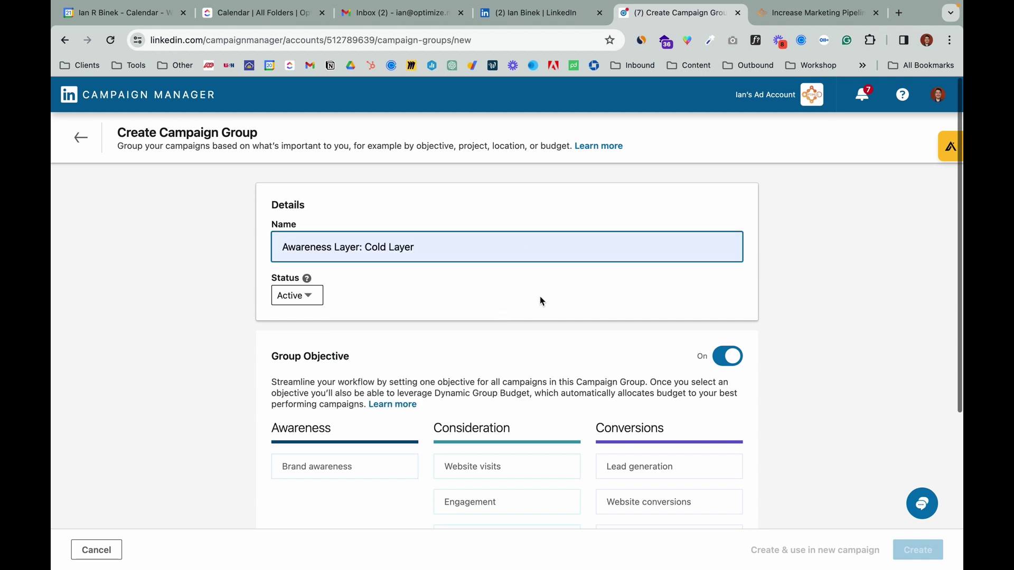
# Turn off the group objective after checking the available objectives, and create the campaign group.
pyautogui.scroll(-3, 538, 301)
pyautogui.click(728, 199)
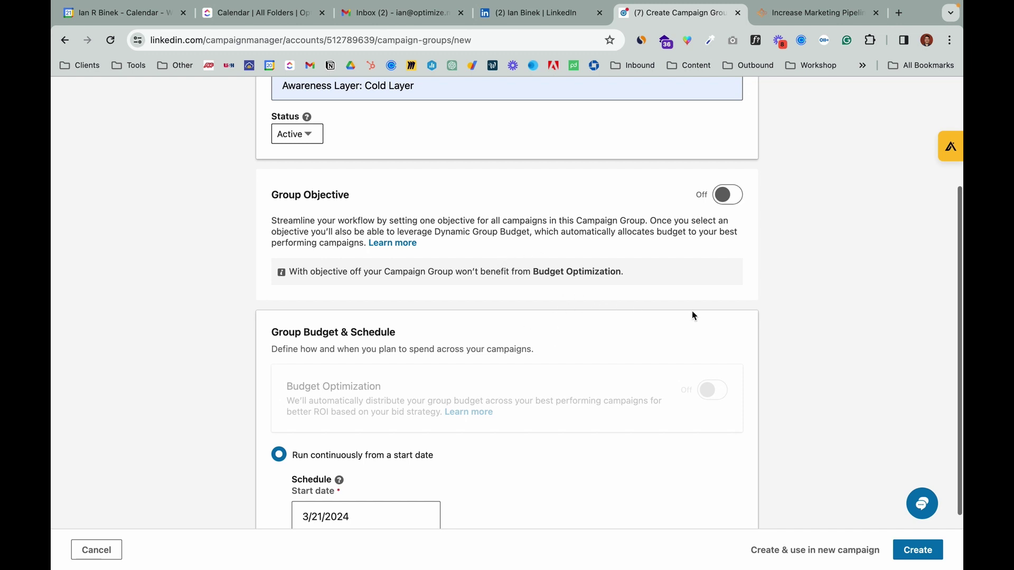
pyautogui.scroll(-2, 717, 314)
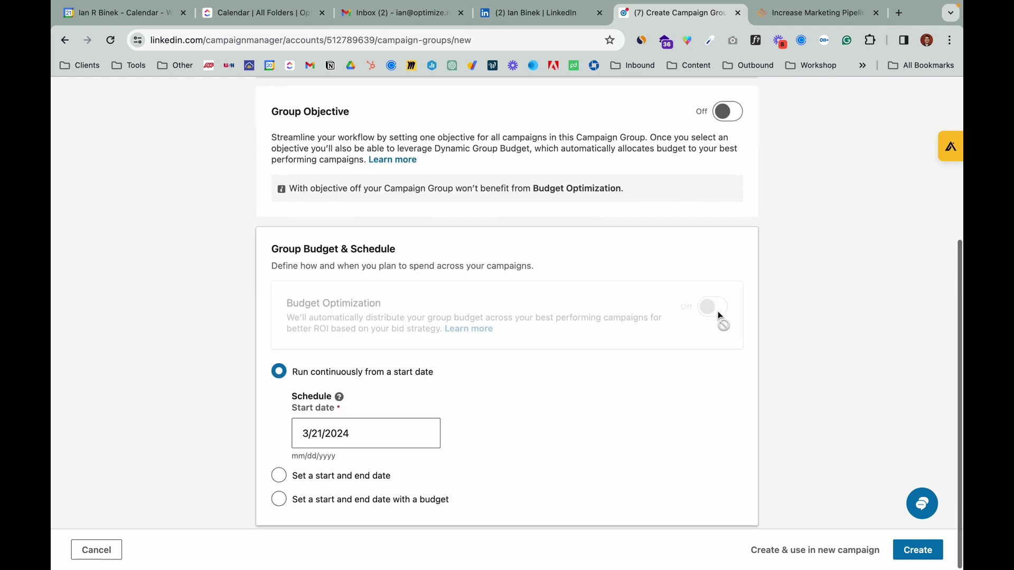
pyautogui.click(728, 116)
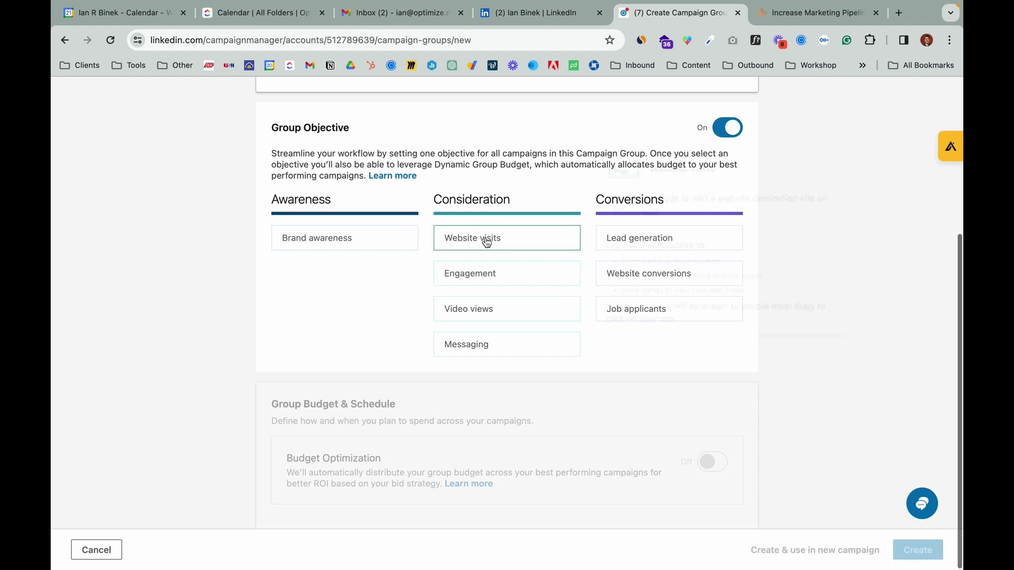
pyautogui.moveTo(562, 253)
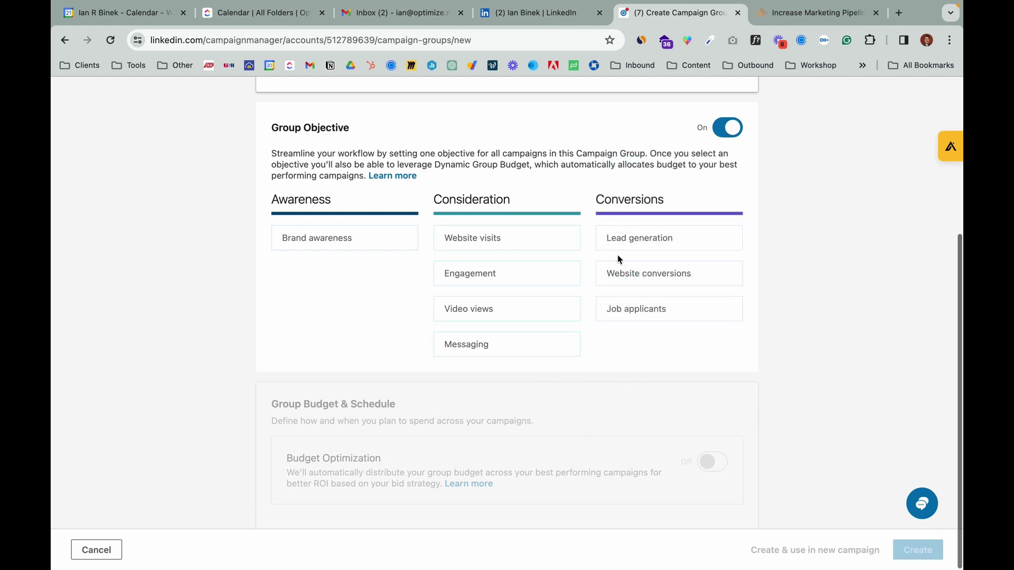
pyautogui.moveTo(663, 255)
pyautogui.click(731, 129)
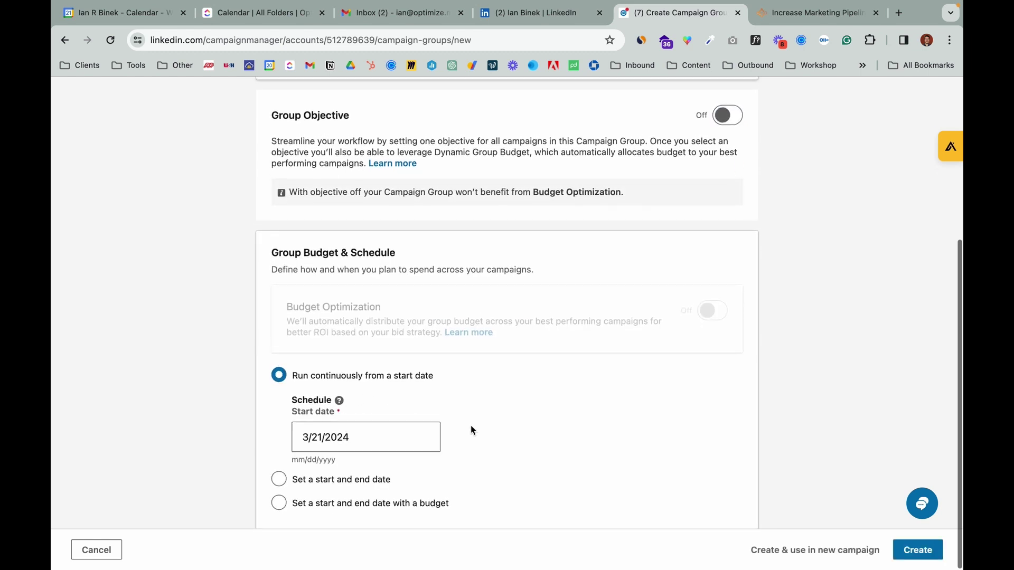
pyautogui.click(909, 554)
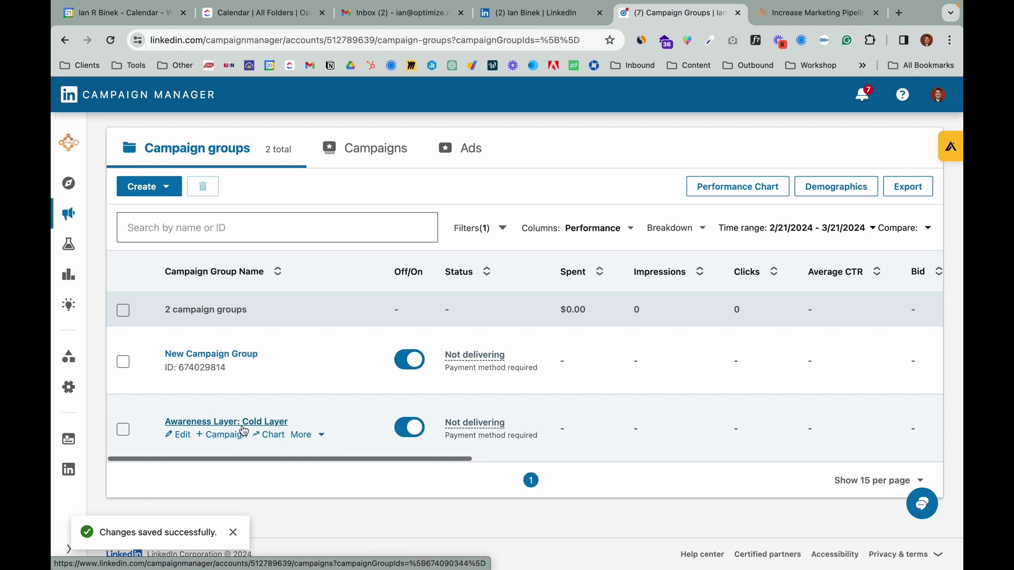
# Create a campaign group named "Consideration Layer: Retargeting" with the group objective turned off and a continuous schedule.
pyautogui.click(161, 187)
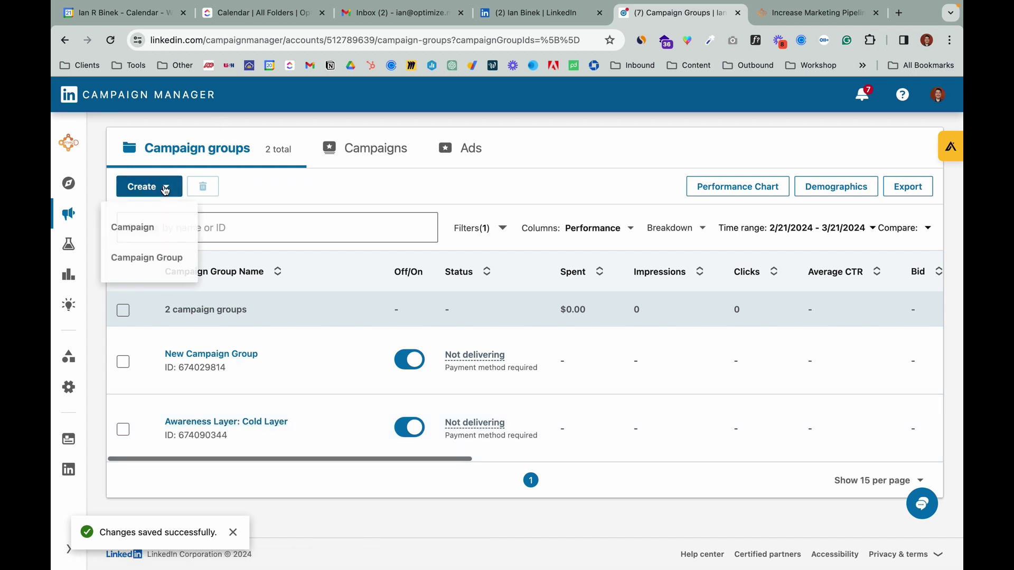
pyautogui.click(158, 257)
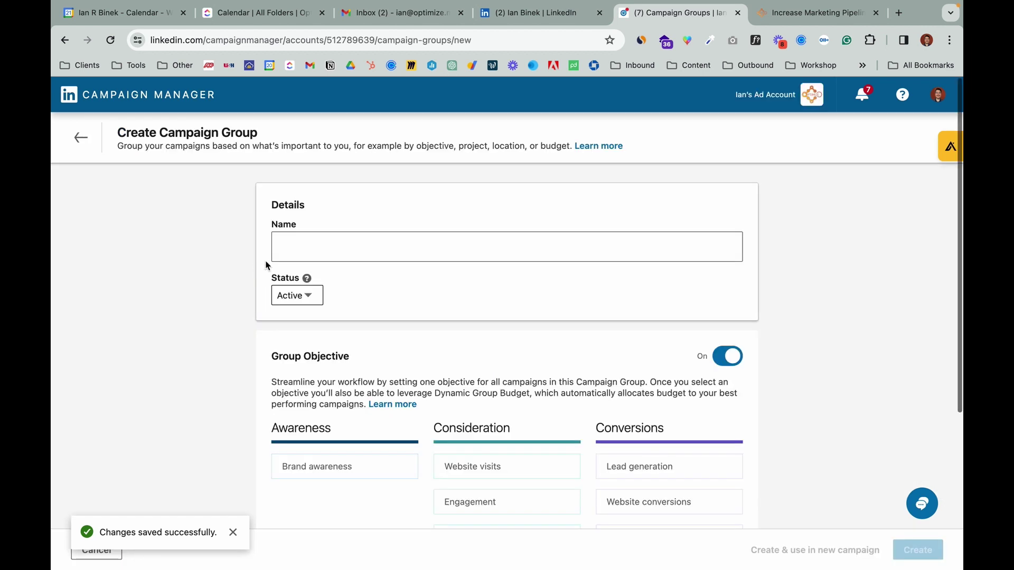
pyautogui.click(372, 257)
pyautogui.click(401, 304)
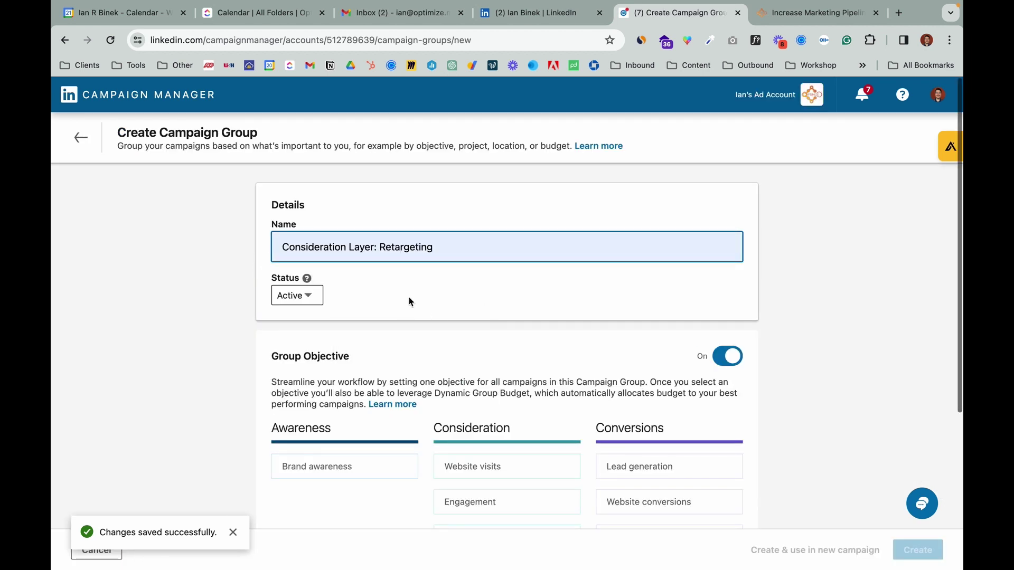
pyautogui.click(729, 362)
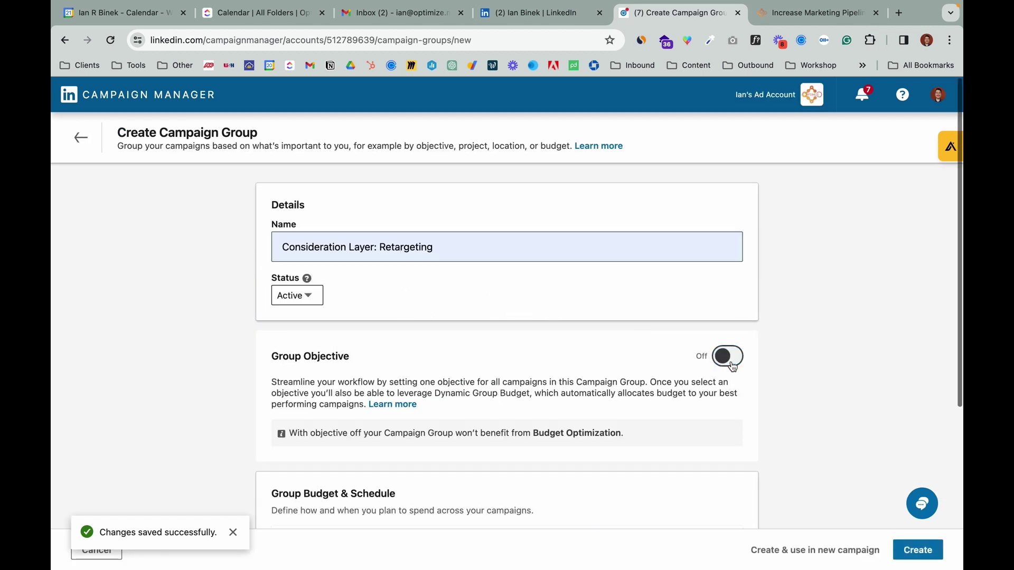
pyautogui.scroll(-2, 637, 365)
pyautogui.scroll(-3, 475, 429)
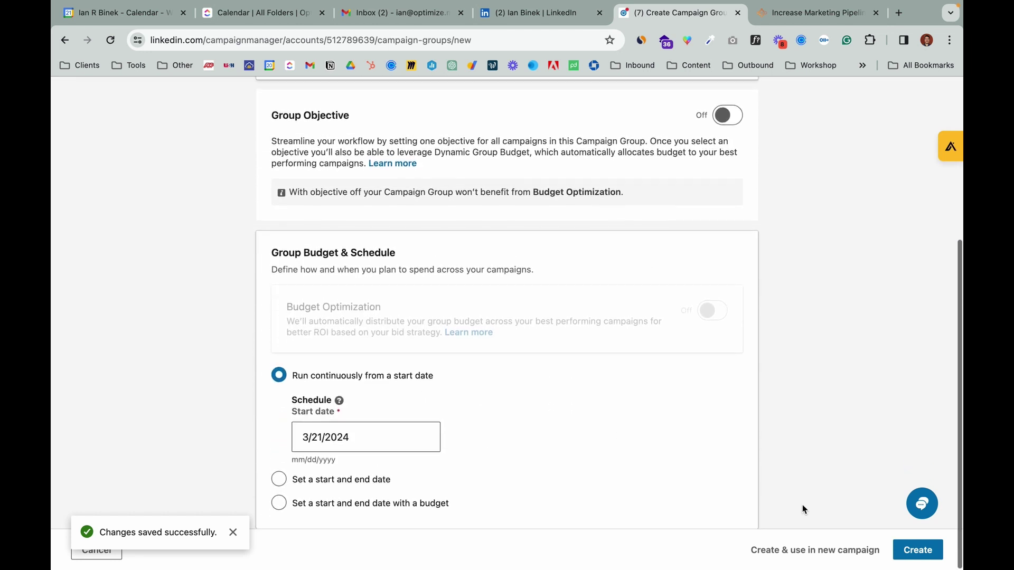
pyautogui.click(922, 556)
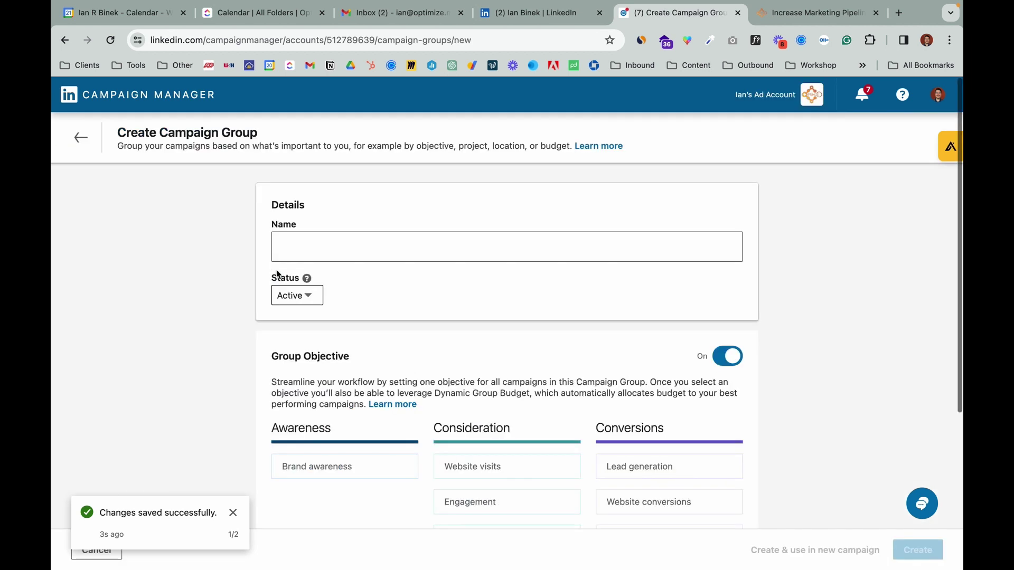
# Create another campaign group named "High Intent Layer: BOF Messaging" with the group objective turned off.
pyautogui.click(341, 247)
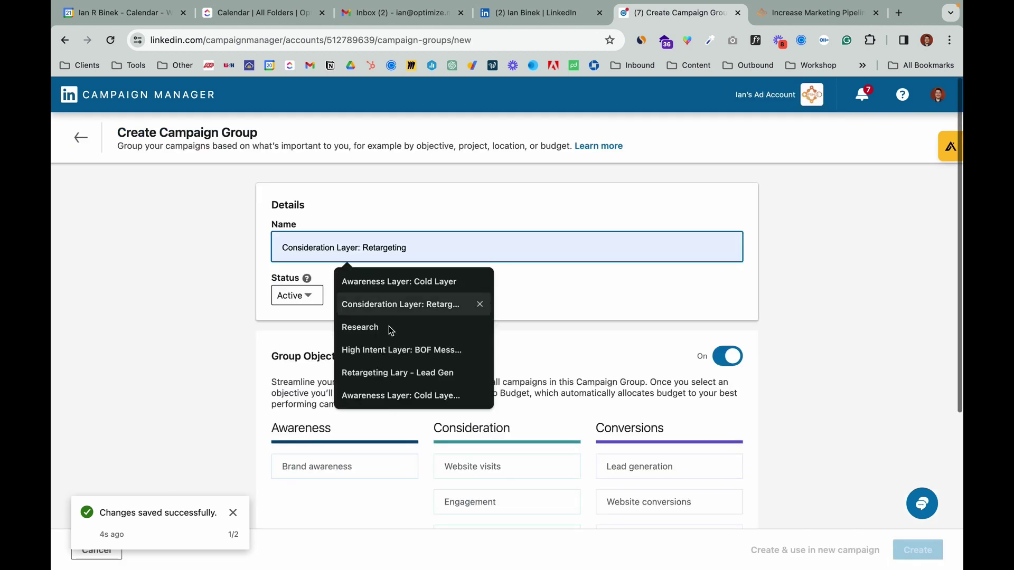
pyautogui.click(394, 350)
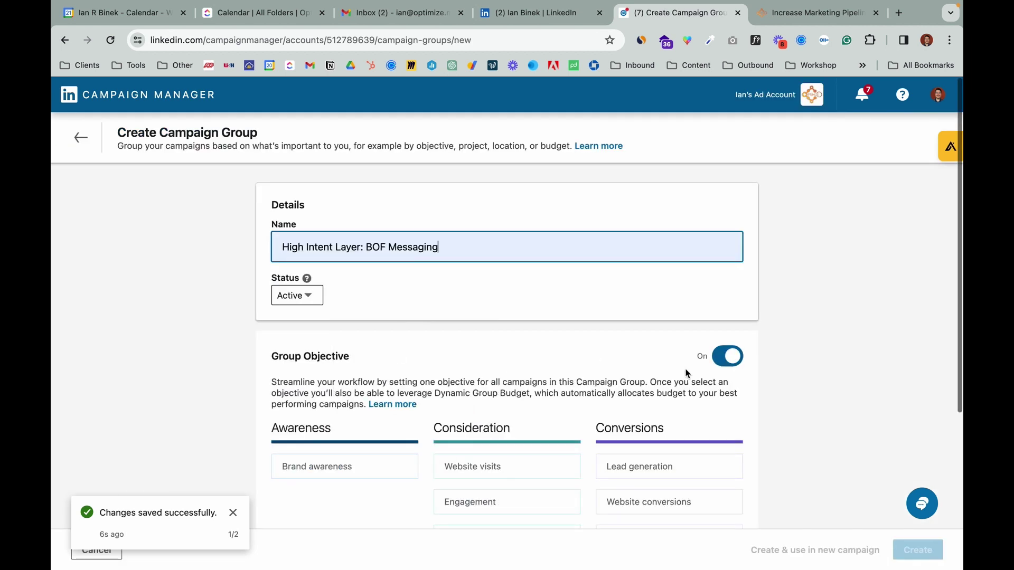
pyautogui.click(724, 359)
pyautogui.scroll(-5, 540, 363)
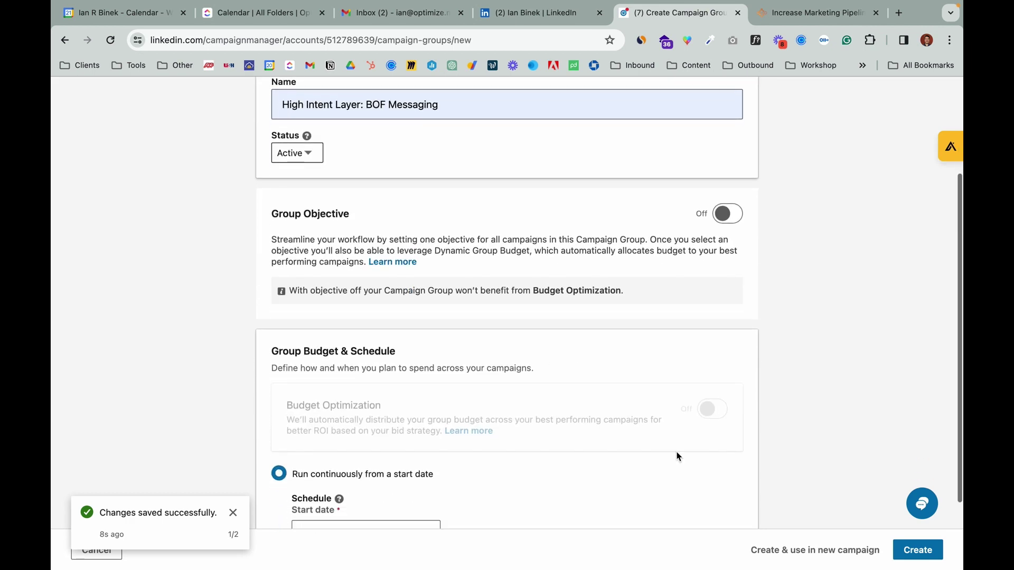
pyautogui.click(917, 550)
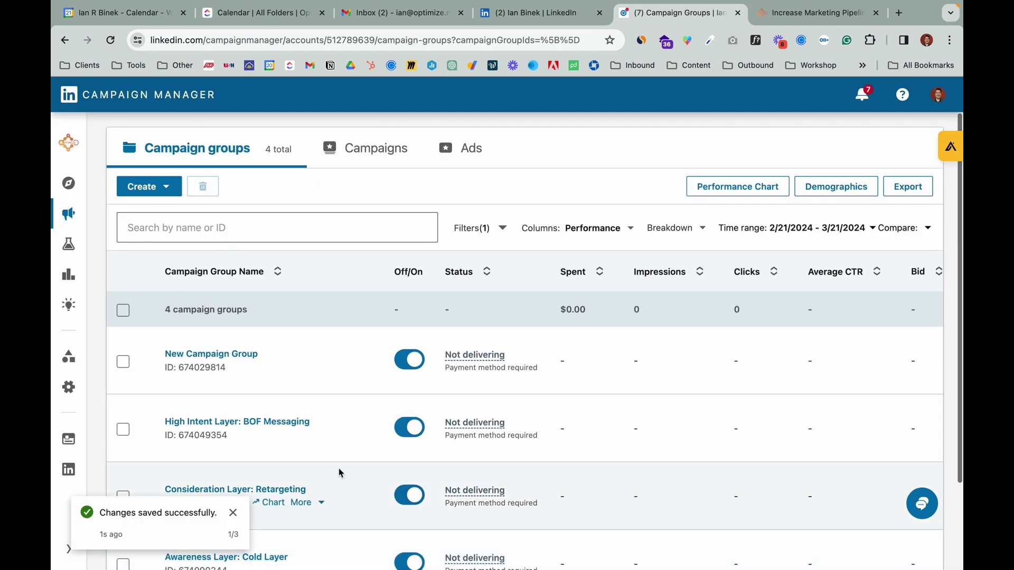
pyautogui.scroll(-2, 339, 471)
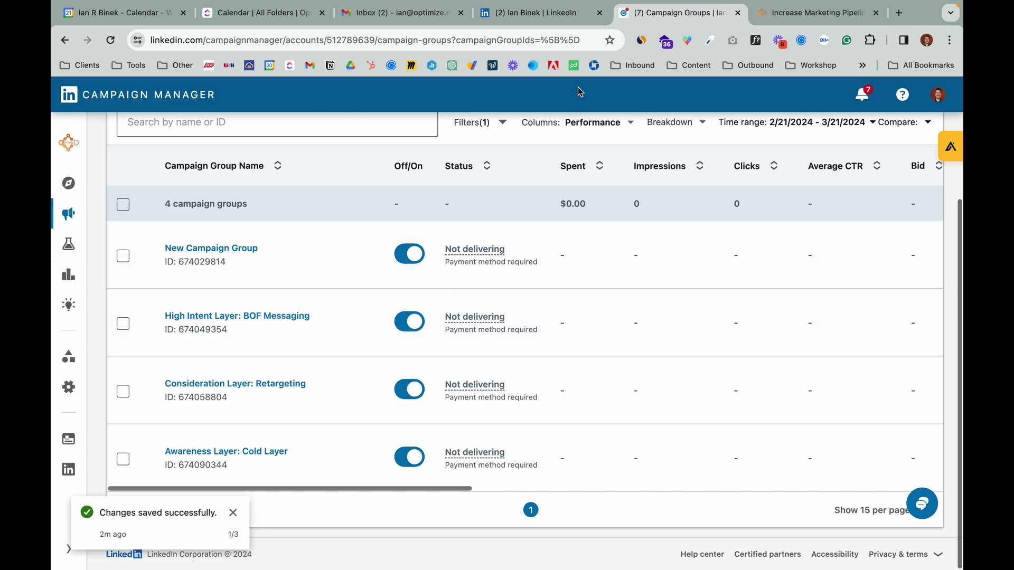
# Switch to the LinkedIn profile page, close the For Business panel, and examine the promoted text ads beside the profile.
pyautogui.click(569, 13)
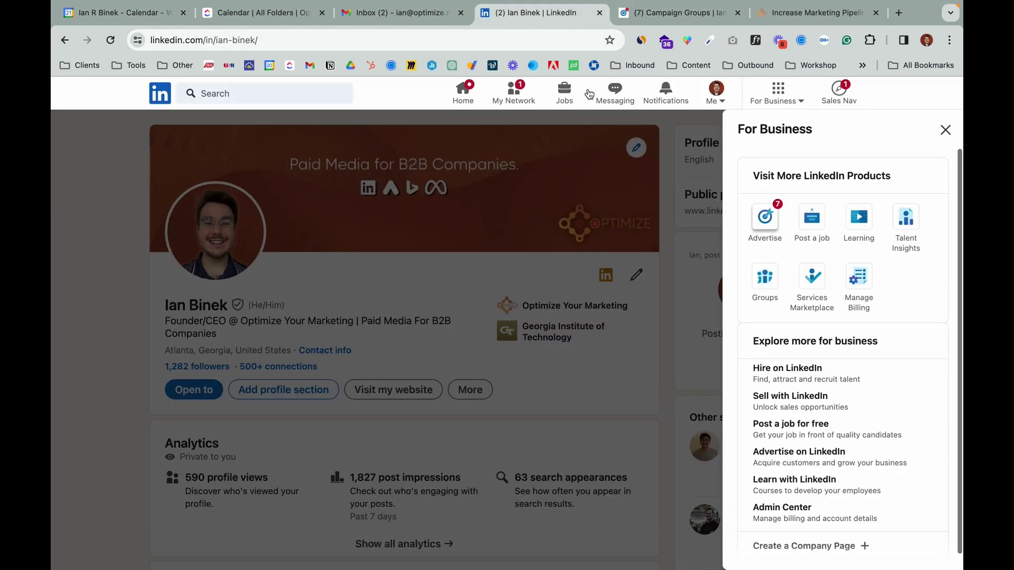
pyautogui.click(687, 276)
pyautogui.scroll(-20, 565, 296)
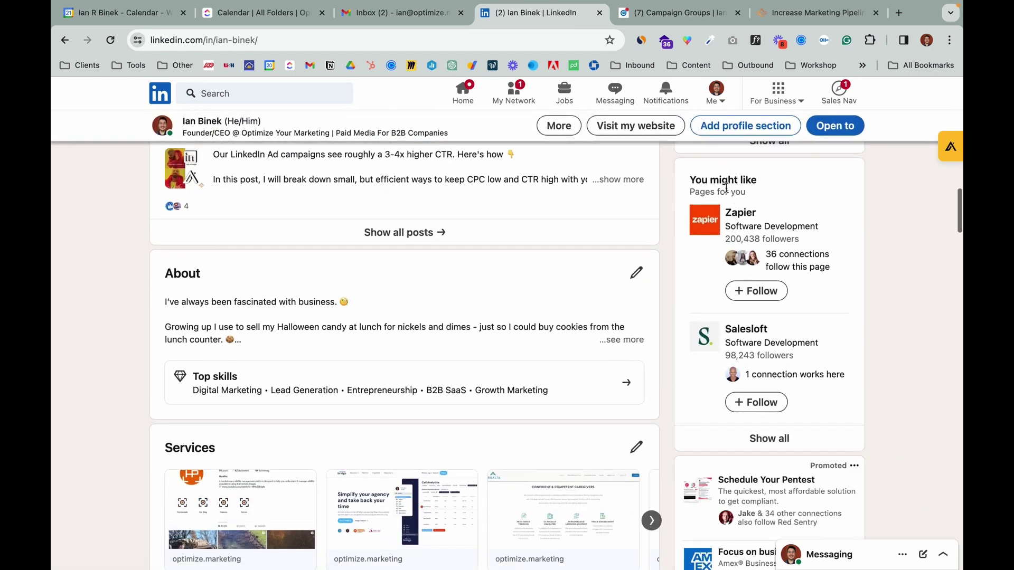
pyautogui.scroll(-2, 710, 369)
pyautogui.scroll(-1, 709, 368)
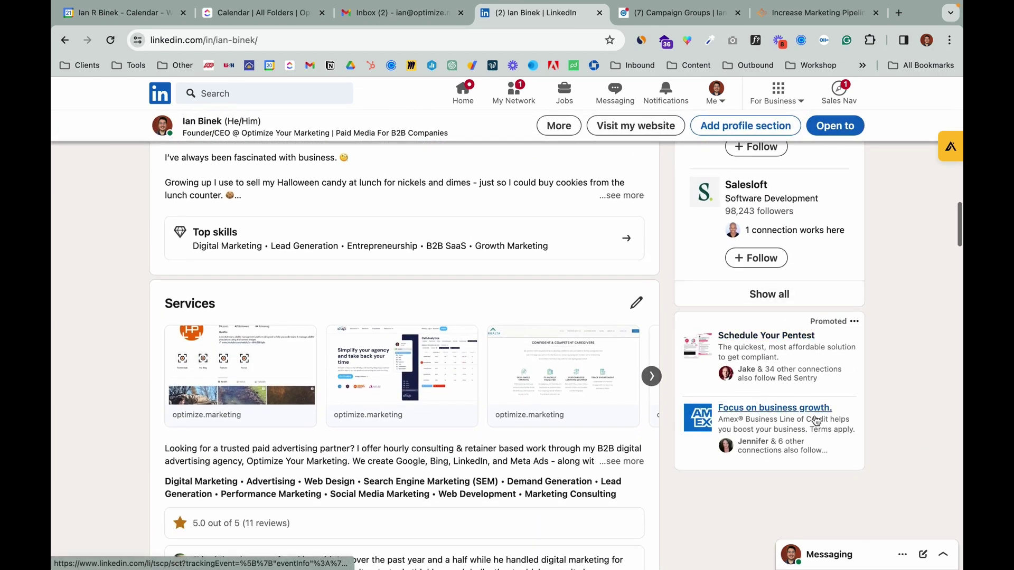
pyautogui.scroll(4, 794, 376)
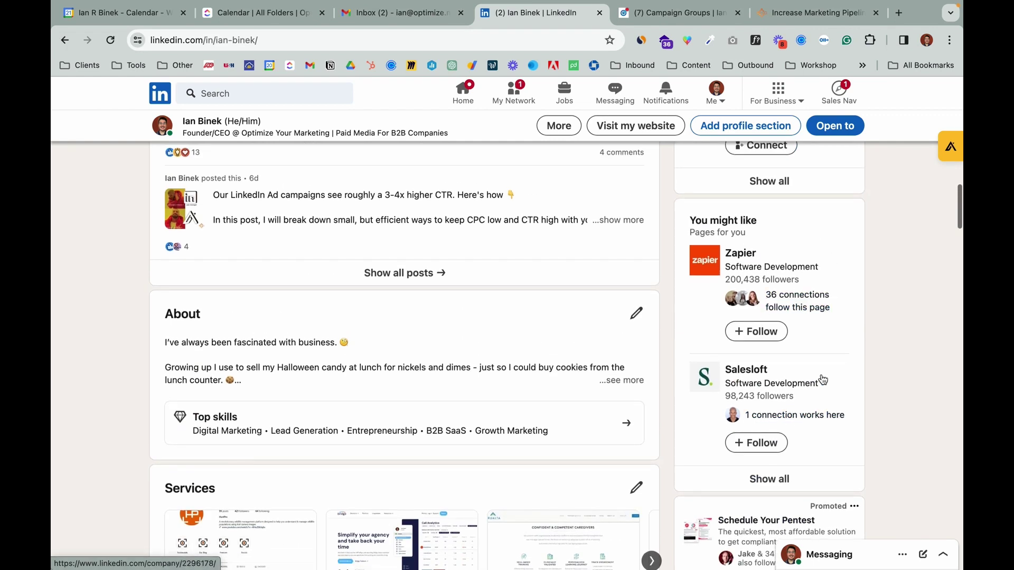
pyautogui.scroll(-4, 822, 379)
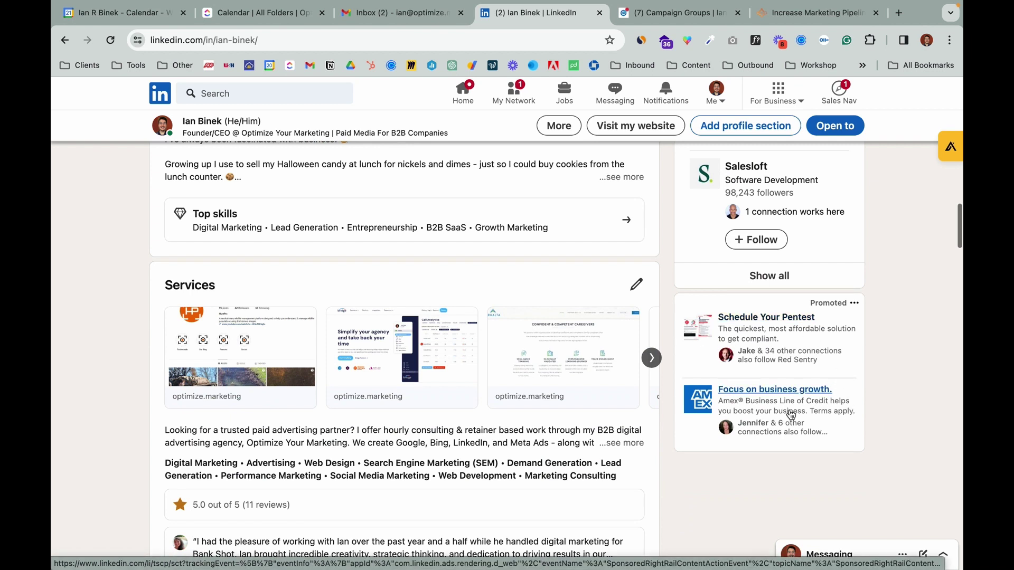
# Return to Campaign Manager and start a new campaign in the "Awareness Layer: Cold Layer" group using the Advanced setup.
pyautogui.click(685, 15)
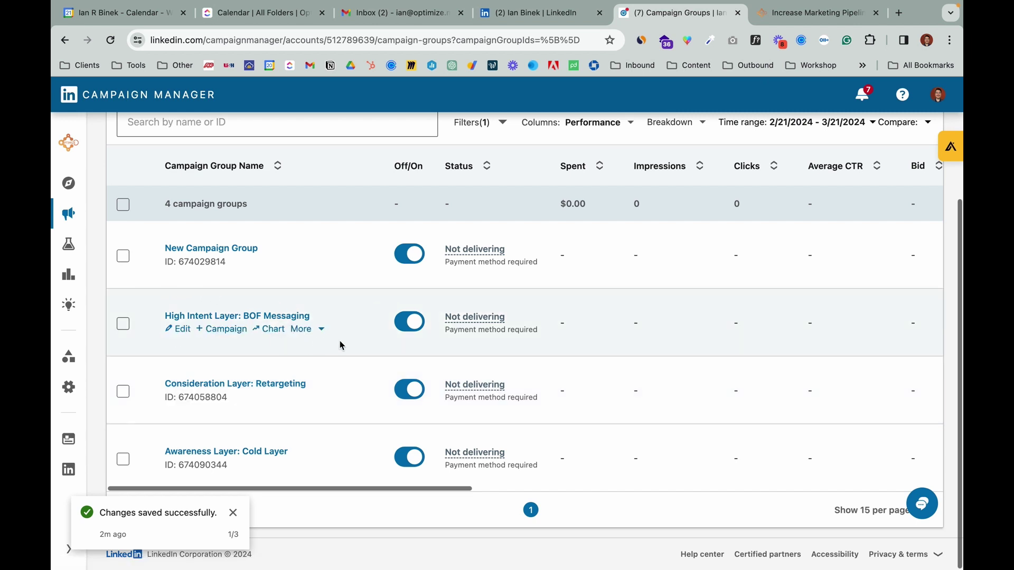
pyautogui.click(245, 453)
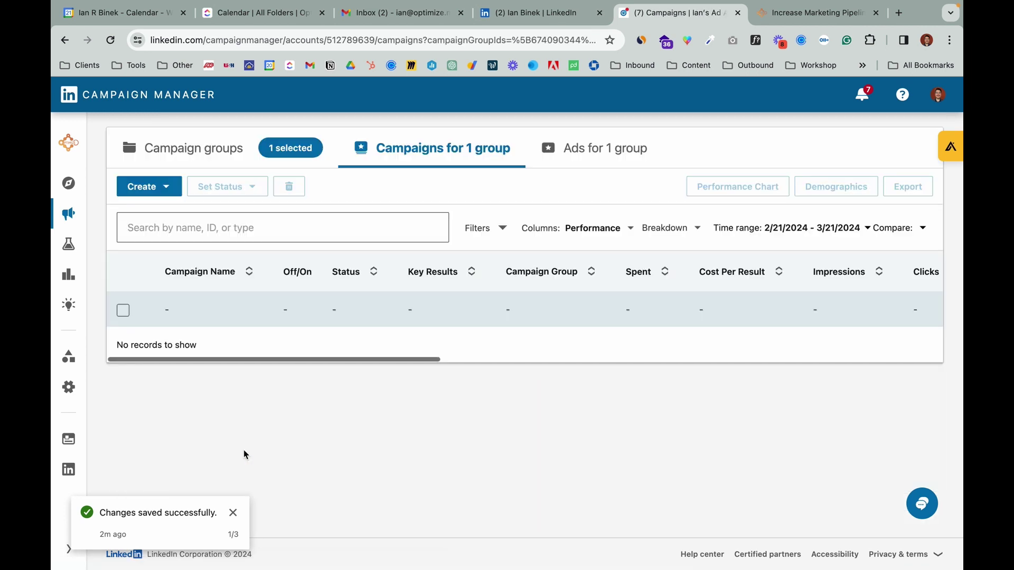
pyautogui.click(169, 197)
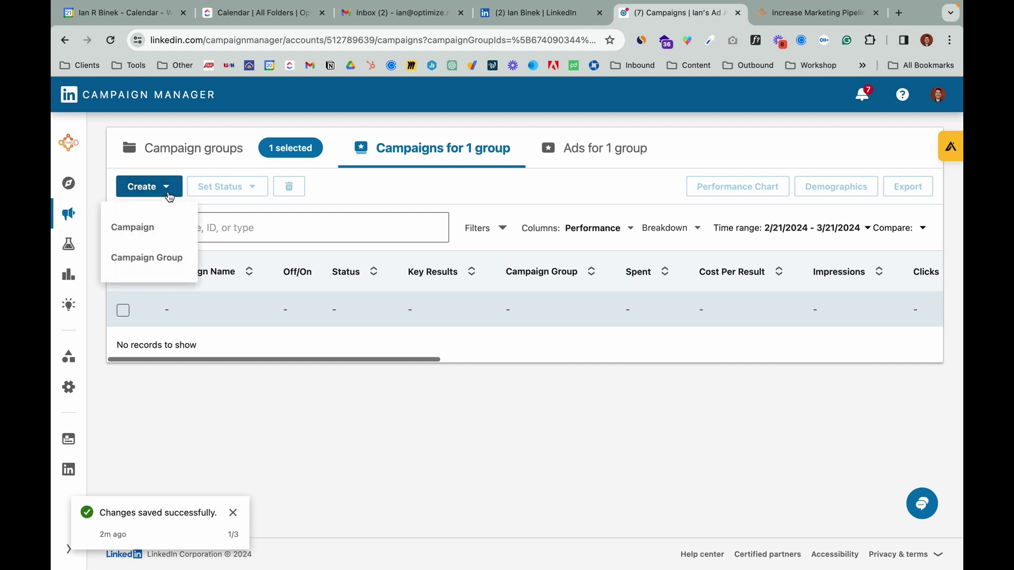
pyautogui.click(139, 227)
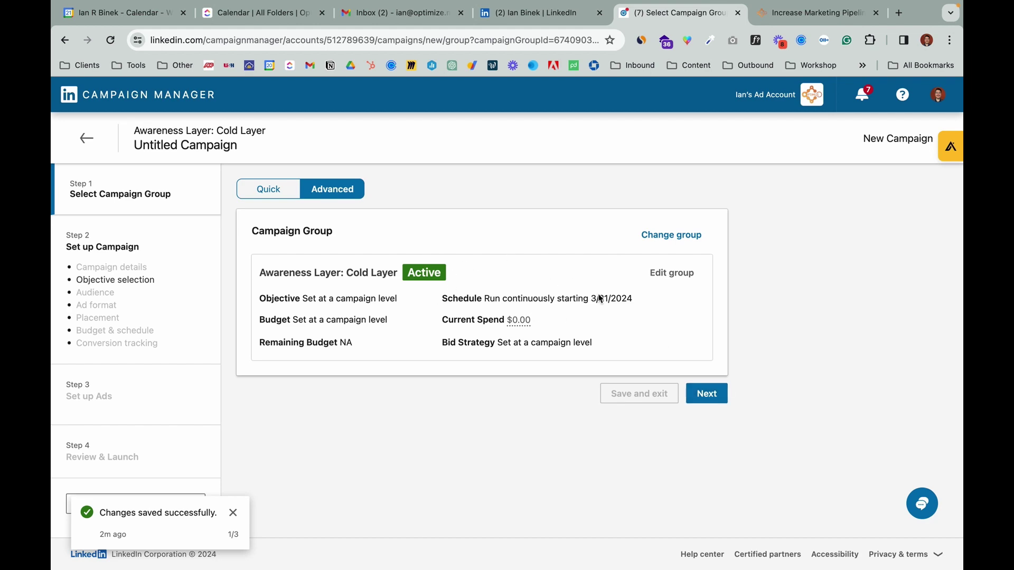
pyautogui.click(279, 189)
pyautogui.click(470, 423)
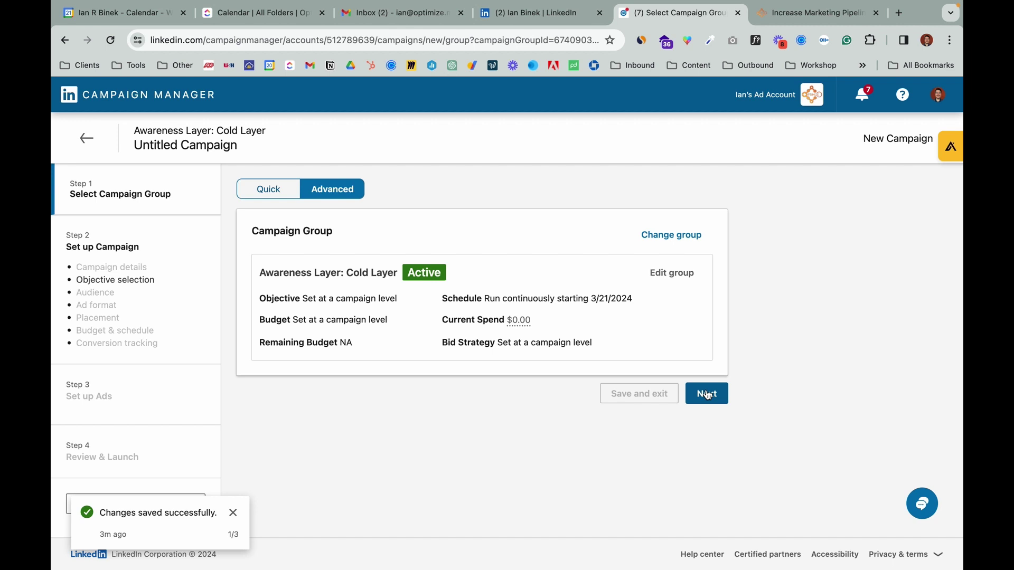
pyautogui.click(708, 396)
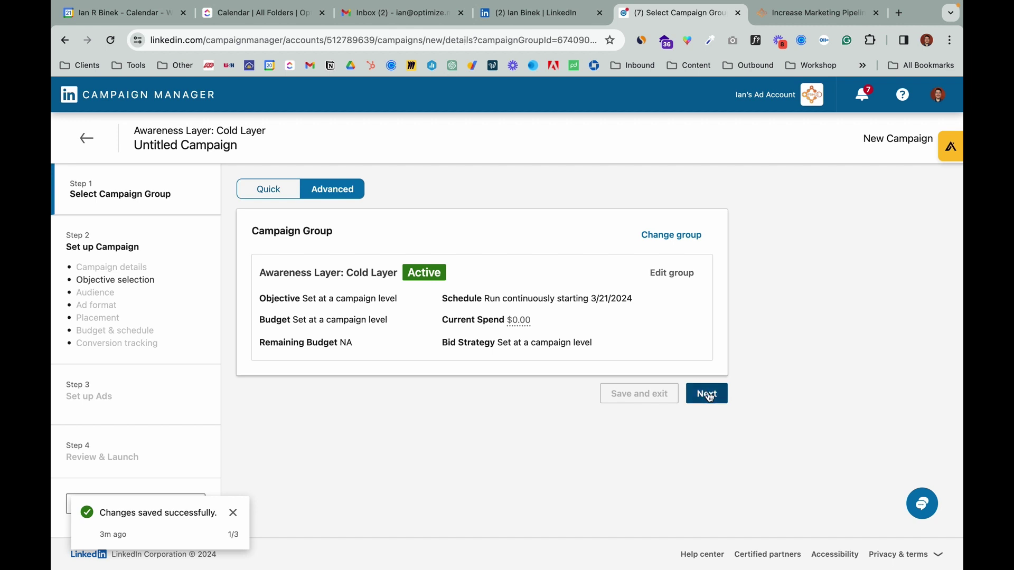
# Dismiss the campaign creation welcome tip and look over the available objectives and the remaining campaign setup sections.
pyautogui.scroll(-3, 509, 367)
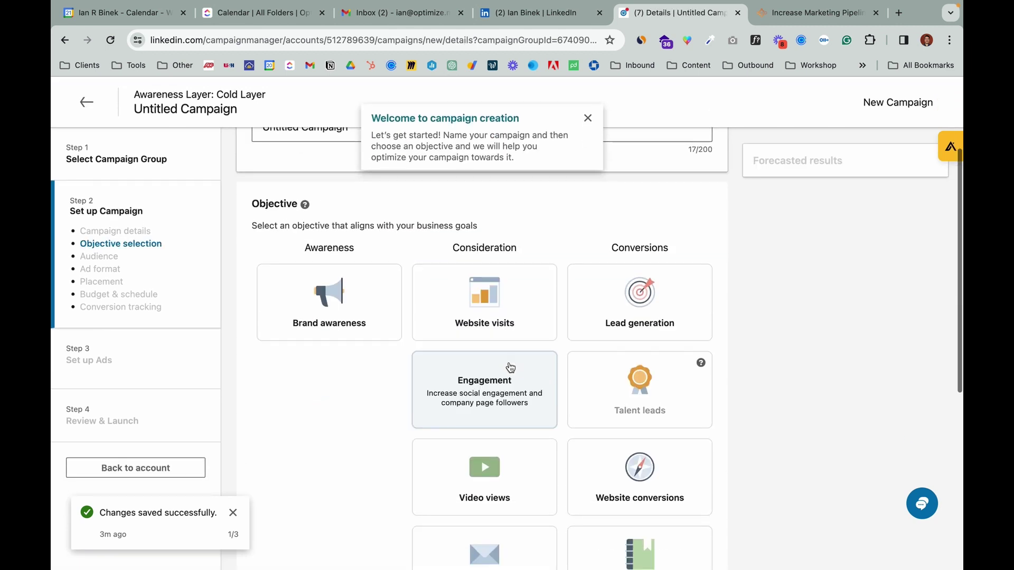
pyautogui.click(587, 118)
pyautogui.scroll(3, 599, 238)
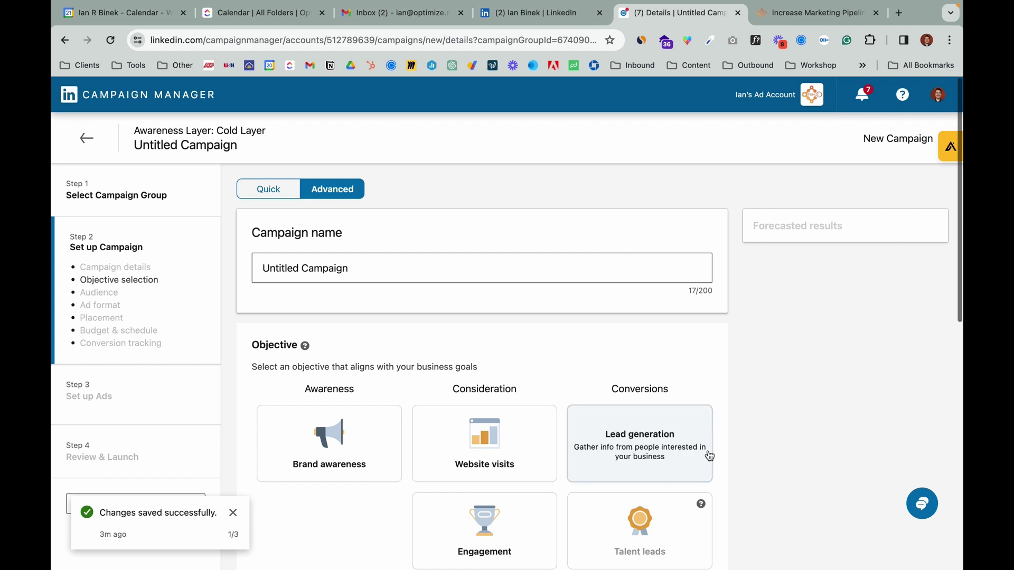
pyautogui.scroll(-3, 693, 422)
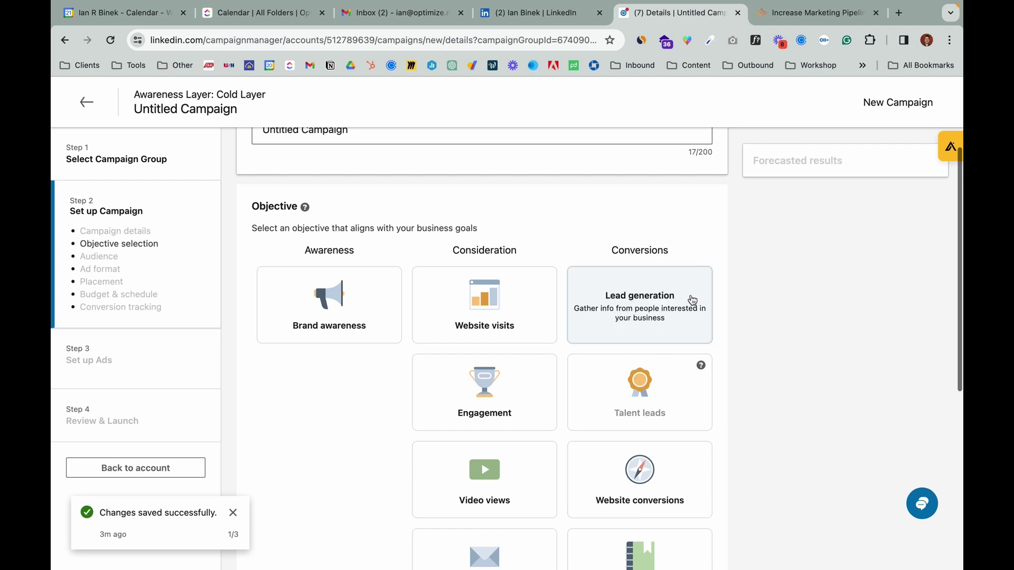
pyautogui.scroll(-3, 661, 344)
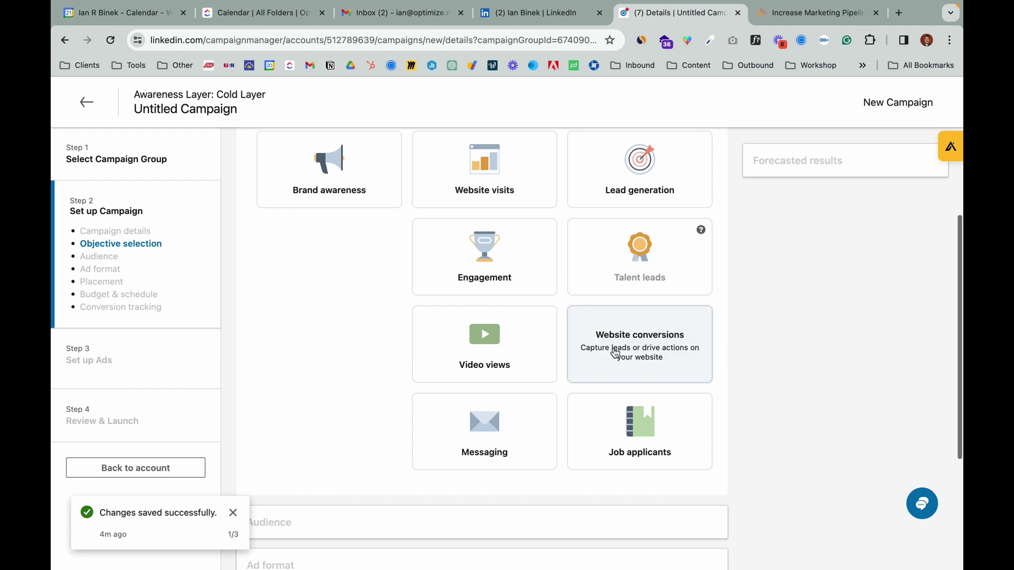
pyautogui.scroll(3, 671, 370)
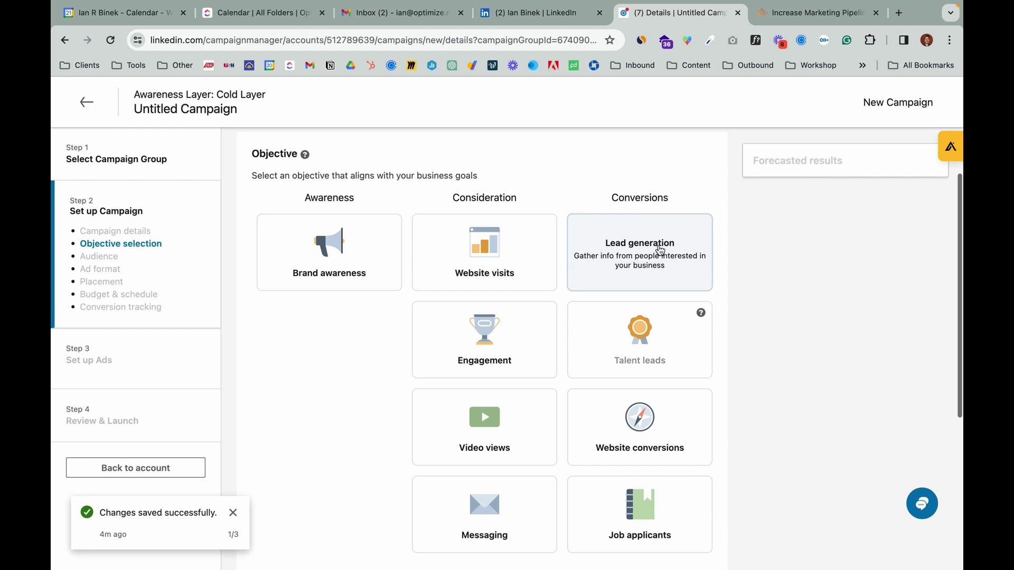
pyautogui.scroll(-1, 660, 250)
pyautogui.scroll(-5, 660, 250)
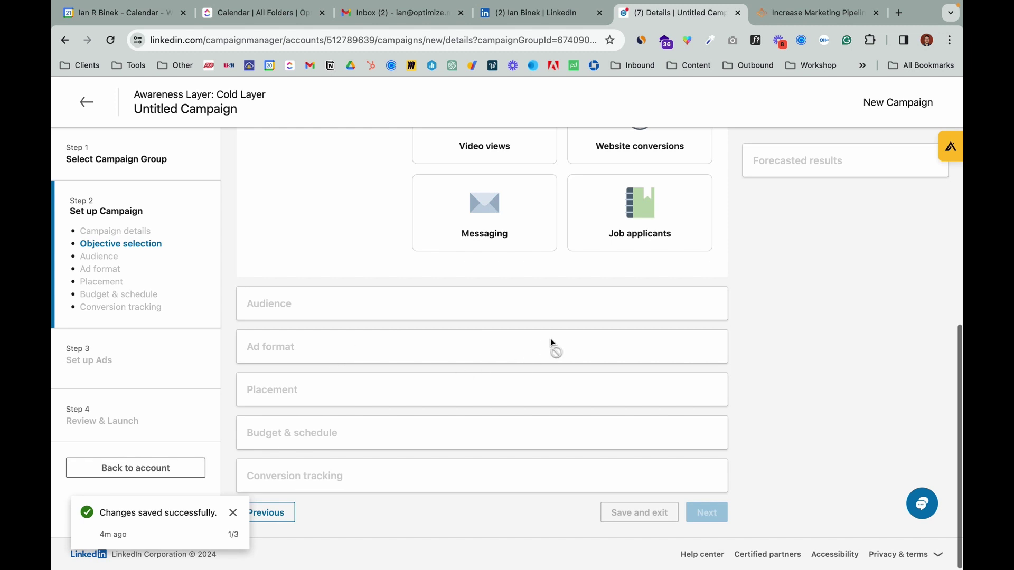
pyautogui.scroll(5, 551, 342)
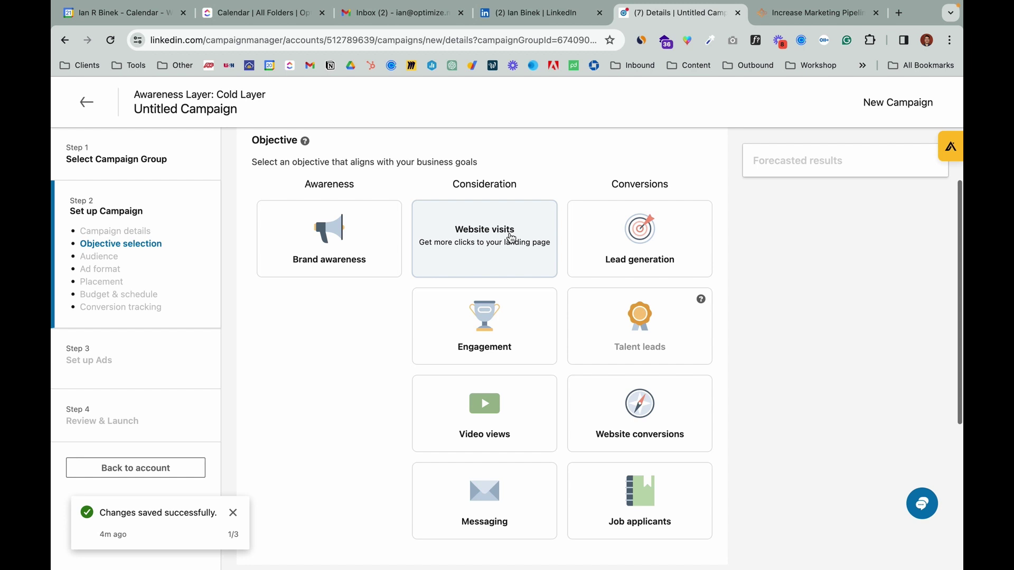
pyautogui.scroll(-5, 515, 288)
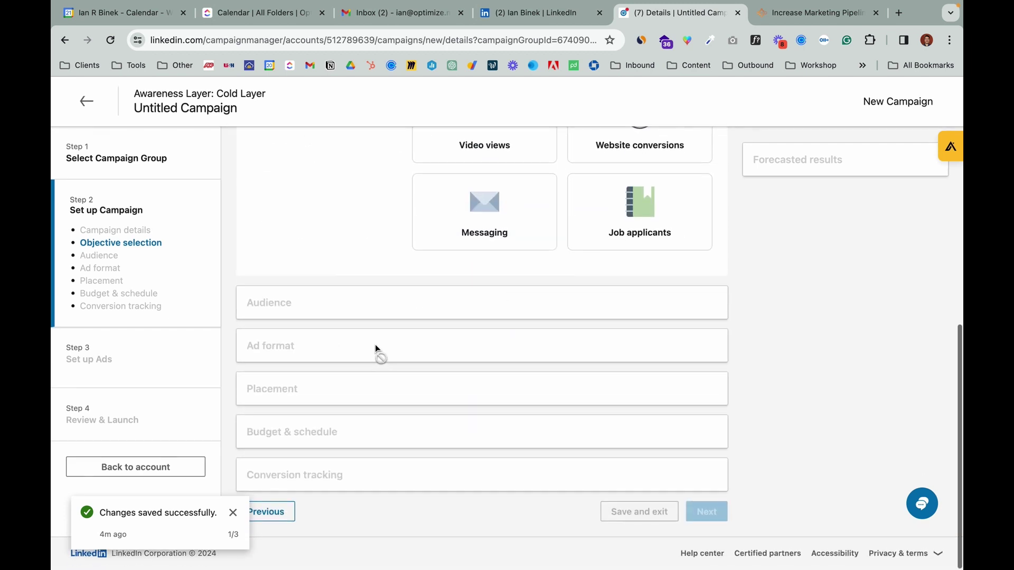
pyautogui.scroll(6, 412, 348)
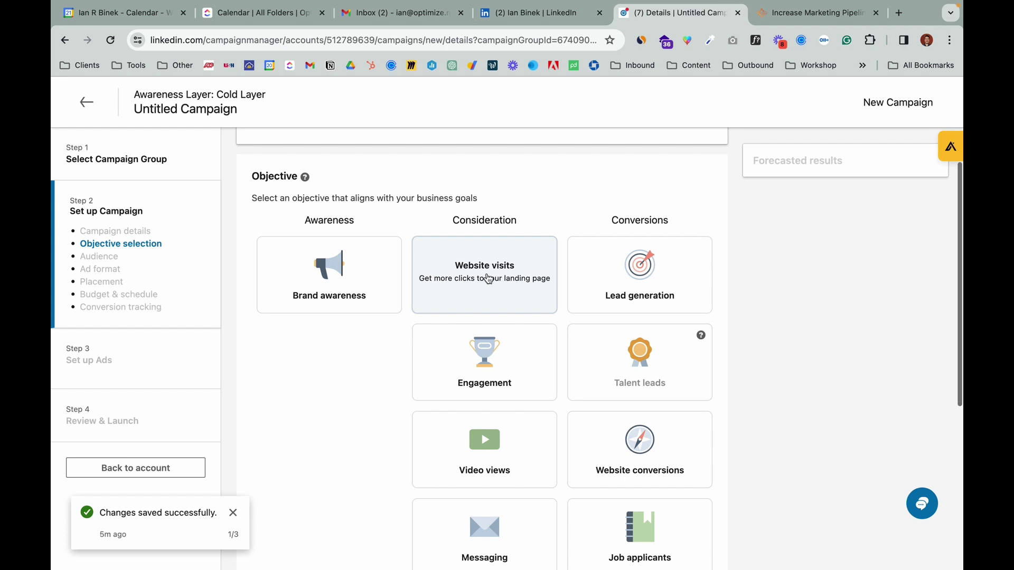
# Select the Website visits objective and name the campaign "Website Visits - Real Estate Agents - Manual Bid".
pyautogui.click(525, 288)
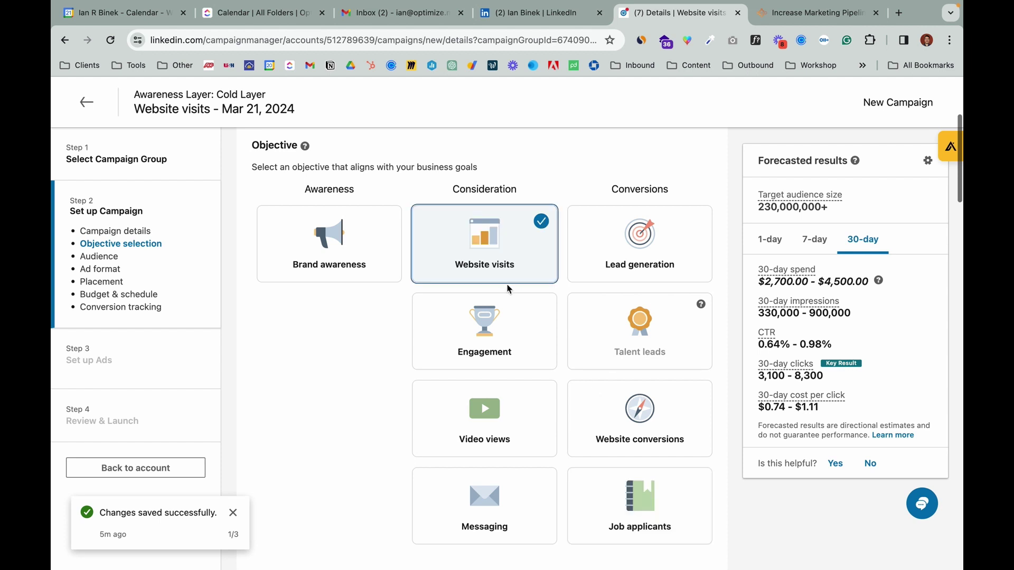
pyautogui.scroll(2, 508, 289)
pyautogui.scroll(3, 508, 289)
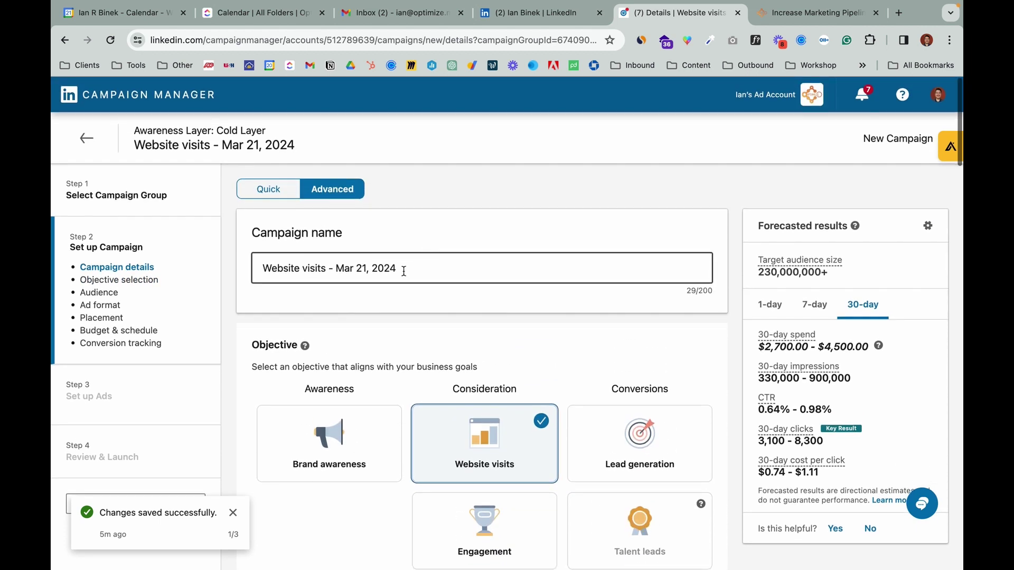
pyautogui.tripleClick(406, 271)
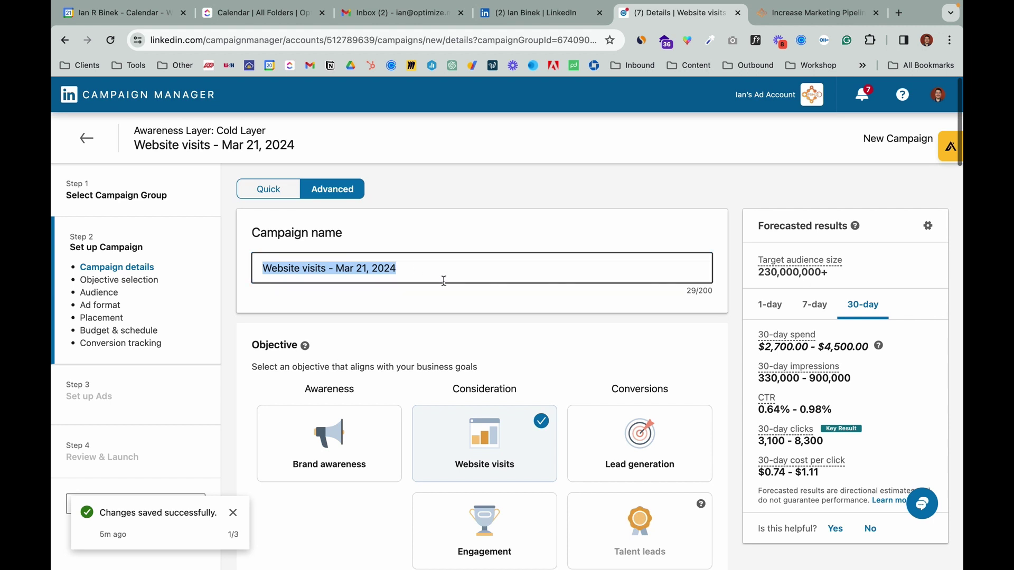
pyautogui.write('Website')
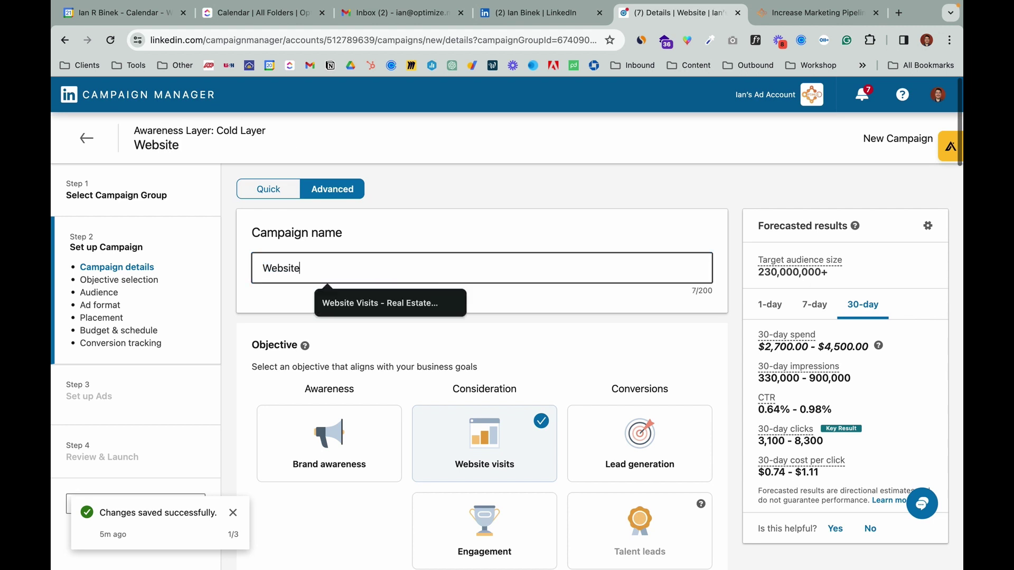
pyautogui.write(' Visits -')
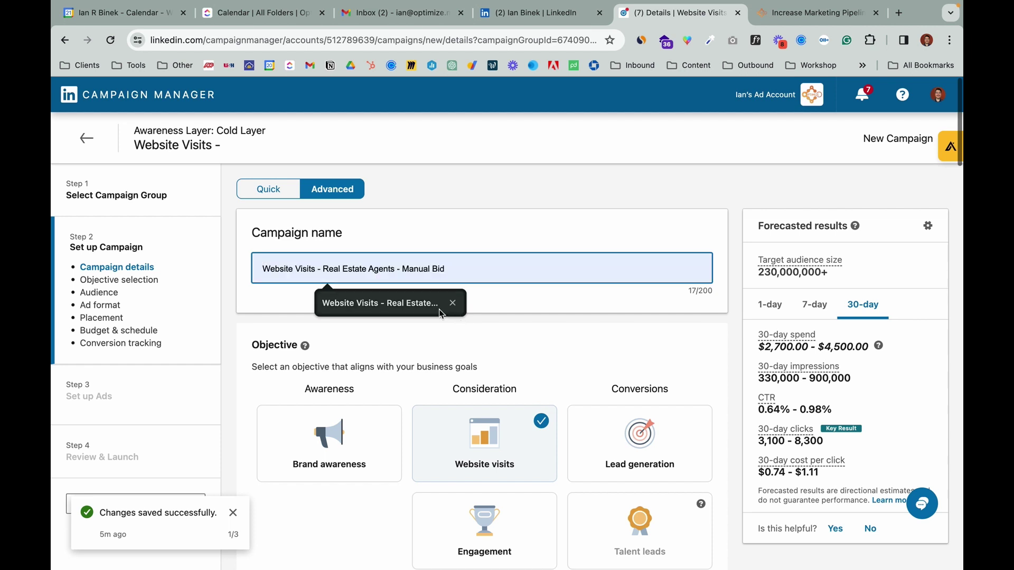
pyautogui.click(412, 309)
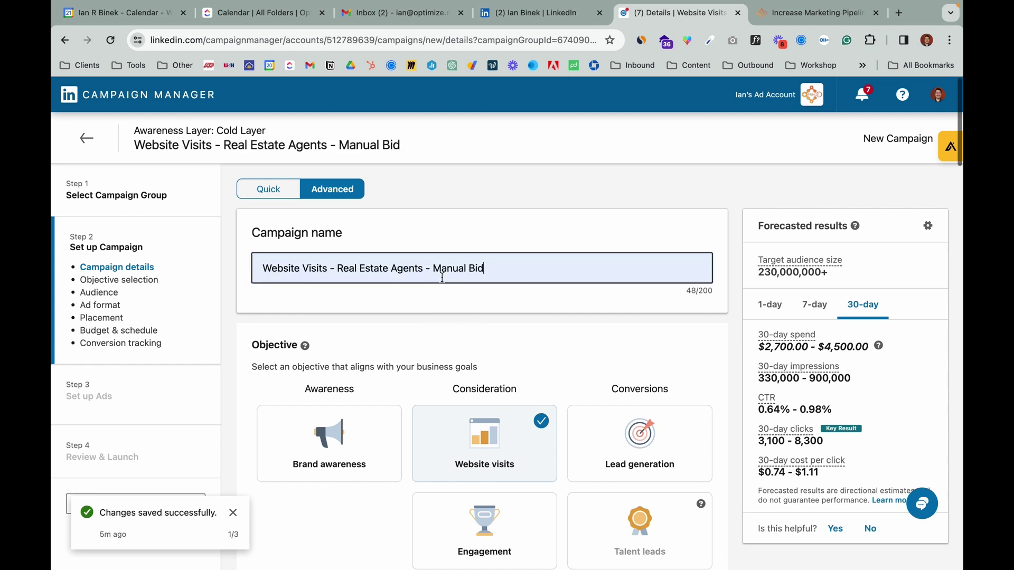
pyautogui.moveTo(422, 268); pyautogui.dragTo(338, 263)
# Try the ad format suffixes "- Carousel" and "- Document" at the end of the campaign name and remove them.
pyautogui.click(495, 268)
pyautogui.write('- ')
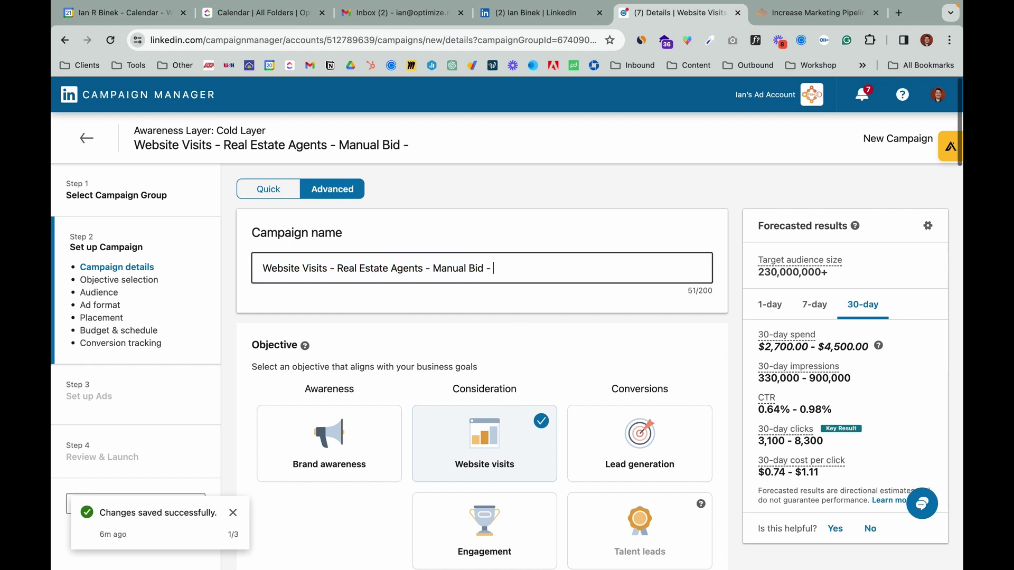
pyautogui.write('Carousel')
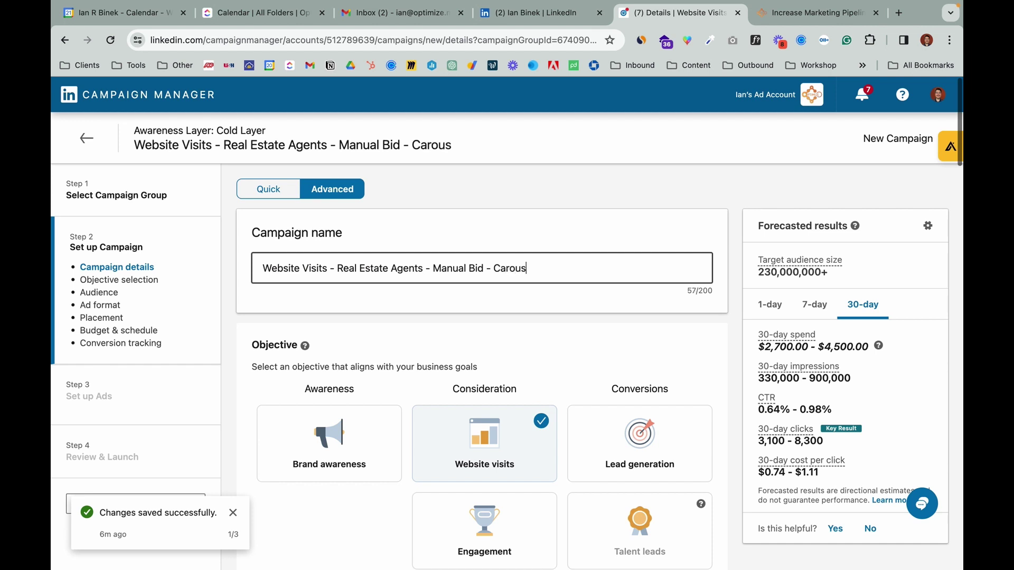
pyautogui.press('BackSpace')
pyautogui.press('BackSpace')
pyautogui.press('BackSpace')
pyautogui.press('BackSpace')
pyautogui.press('BackSpace')
pyautogui.press('BackSpace')
pyautogui.press('BackSpace')
pyautogui.press('BackSpace')
pyautogui.write('Document')
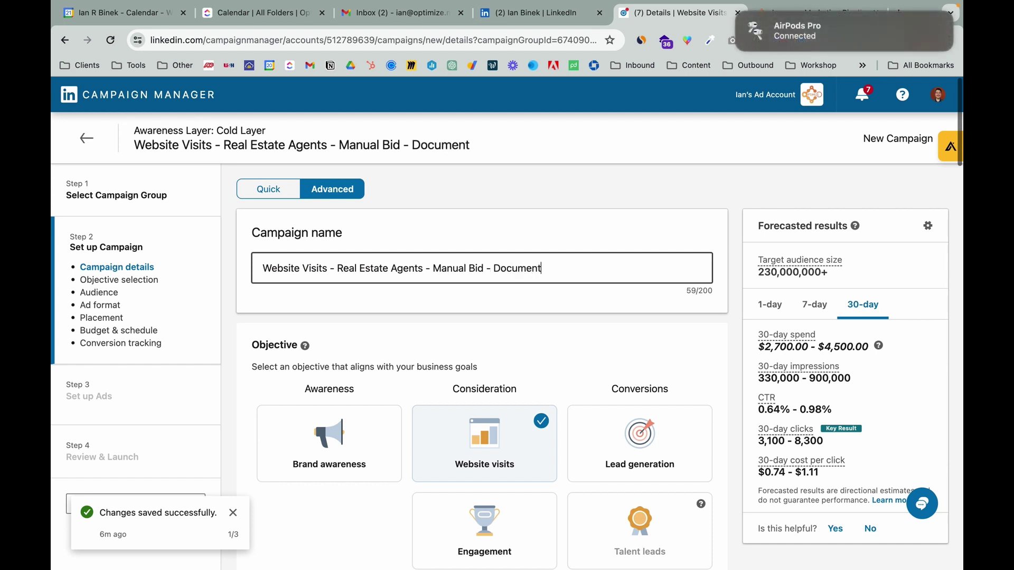
pyautogui.press('BackSpace')
pyautogui.press('BackSpace')
pyautogui.press('BackSpace')
pyautogui.press('BackSpace')
pyautogui.press('BackSpace')
pyautogui.press('BackSpace')
pyautogui.press('BackSpace')
pyautogui.press('BackSpace')
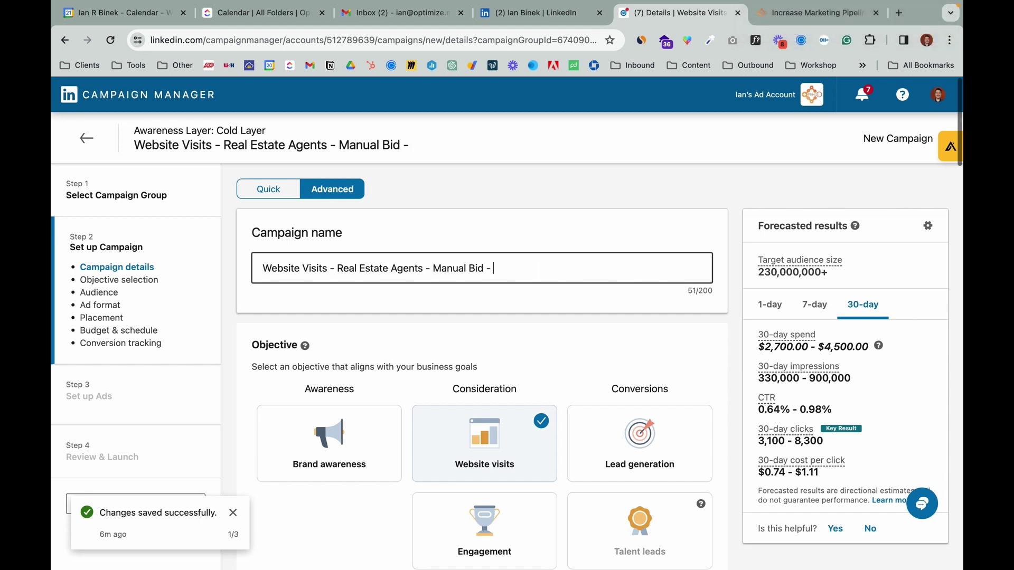
pyautogui.press('BackSpace')
pyautogui.press('BackSpace')
pyautogui.press('BackSpace')
# Replace United States with "Georgia, United States" as the campaign's target audience location.
pyautogui.scroll(-10, 572, 355)
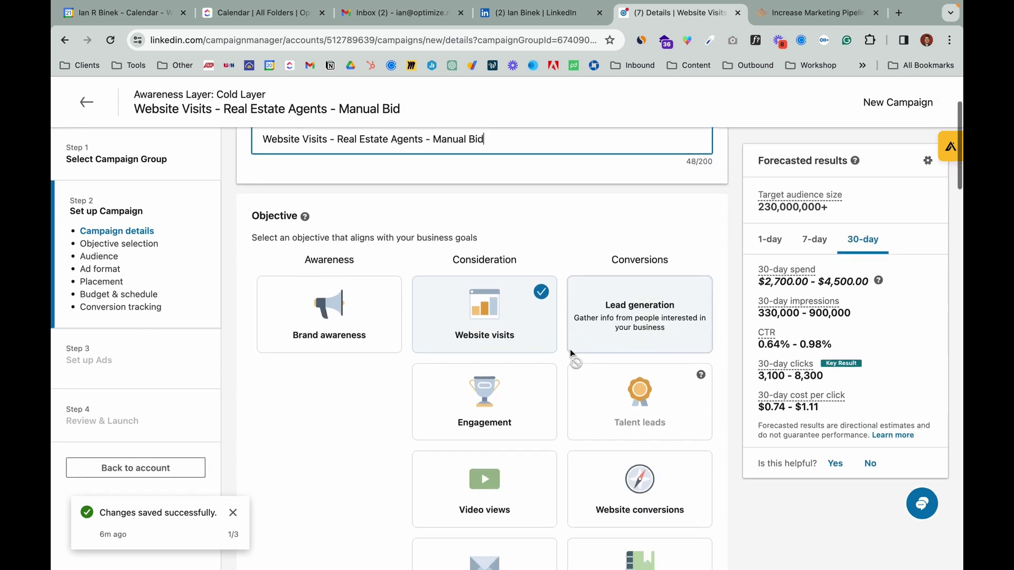
pyautogui.scroll(-3, 570, 351)
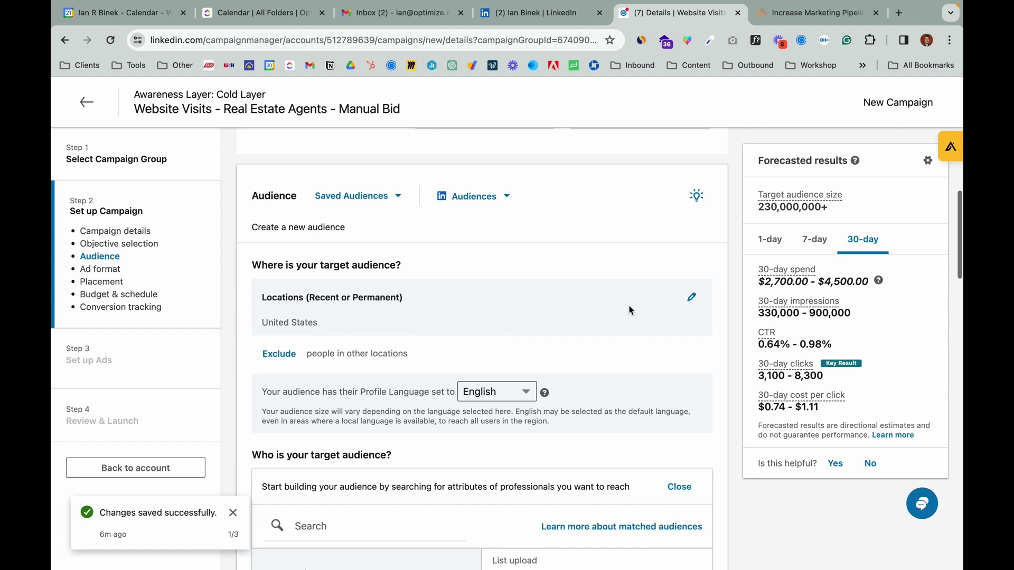
pyautogui.click(692, 298)
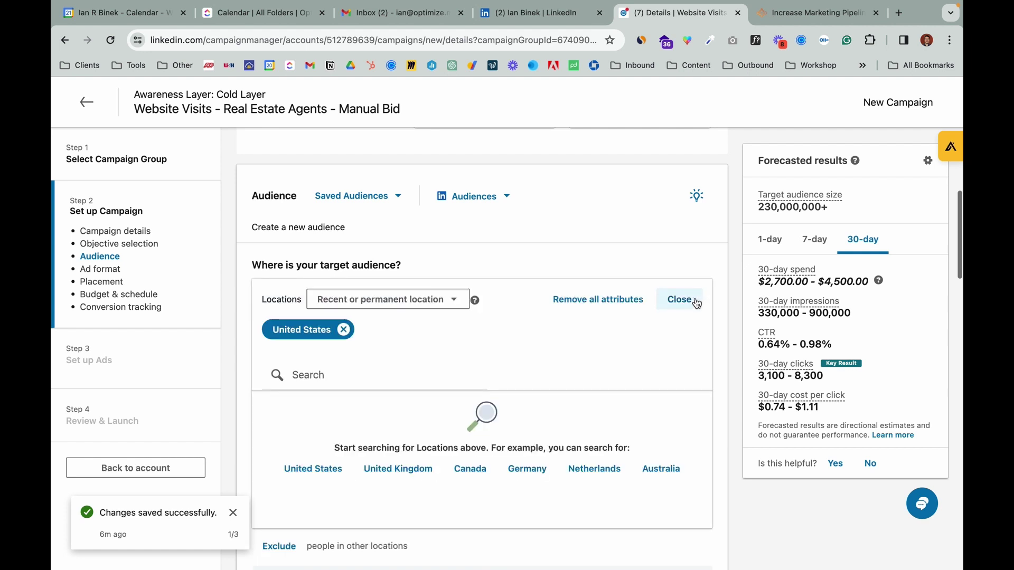
pyautogui.click(343, 330)
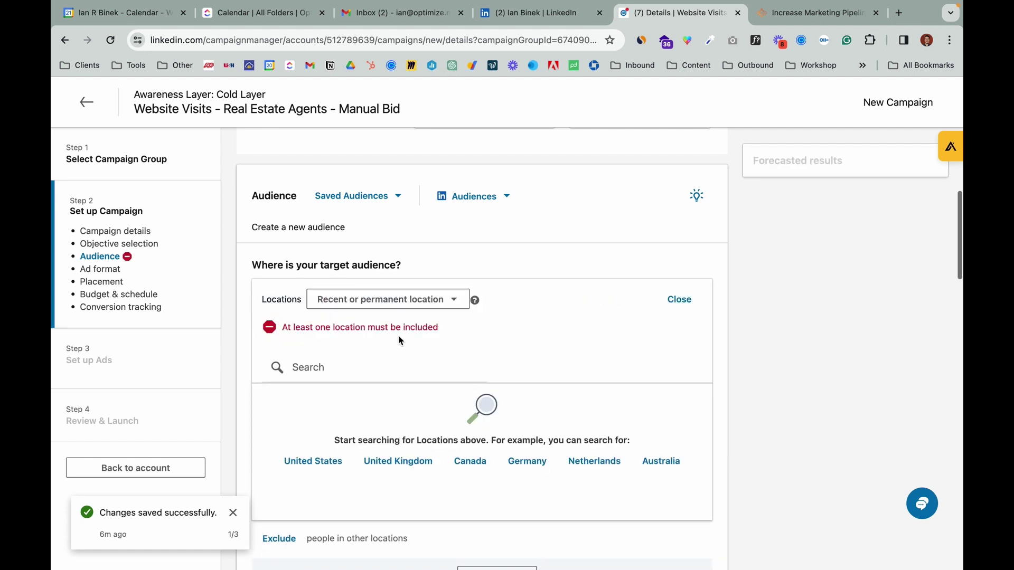
pyautogui.click(336, 367)
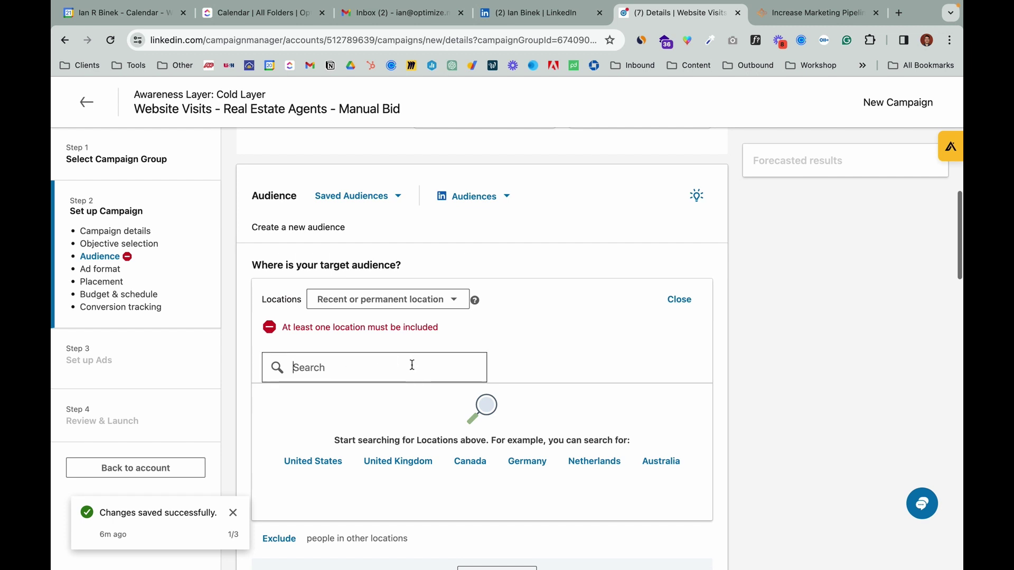
pyautogui.write('G')
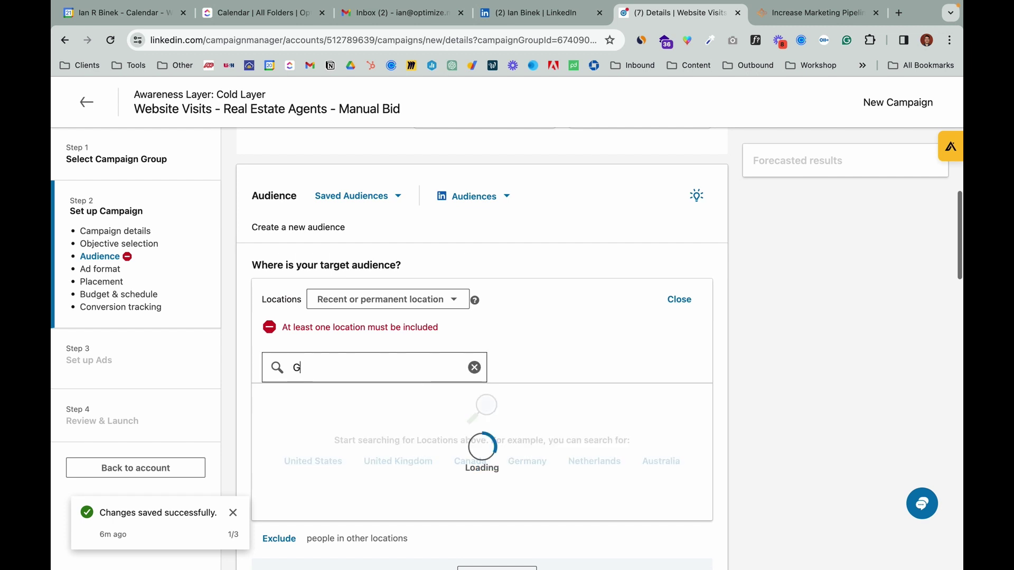
pyautogui.write('eorgia')
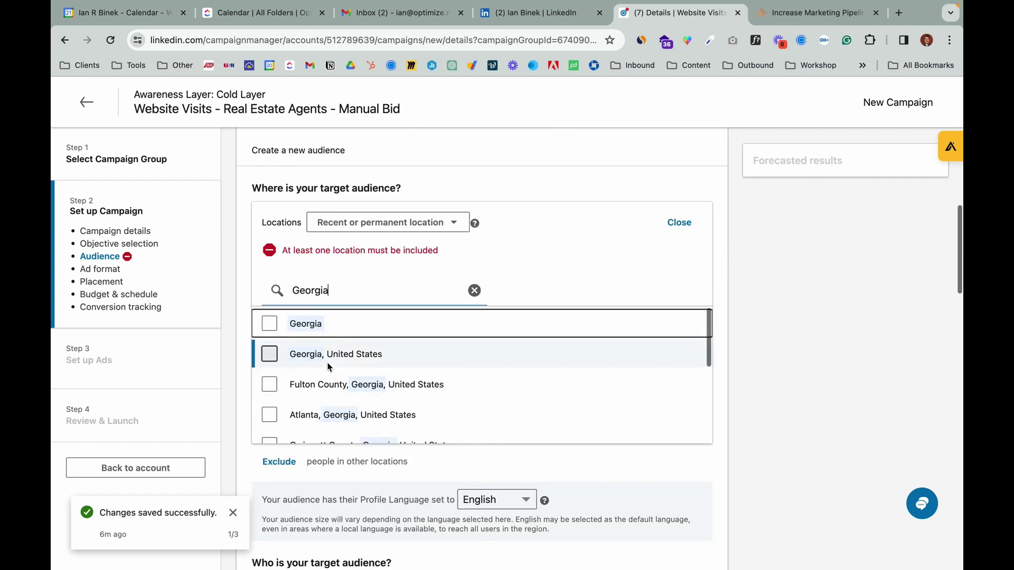
pyautogui.click(270, 355)
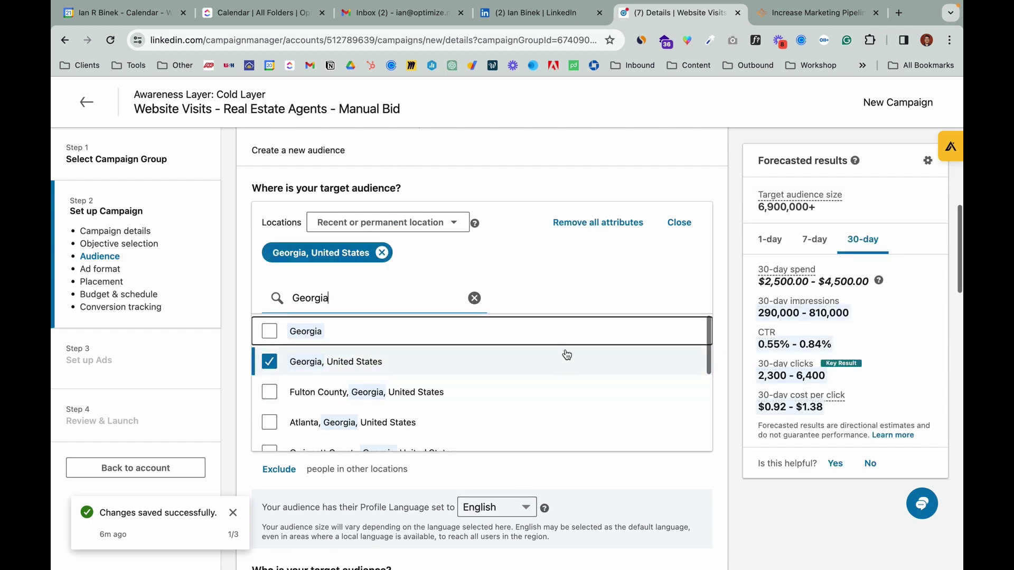
# Restrict the Georgia location targeting to Permanent location and close the location editor.
pyautogui.click(445, 225)
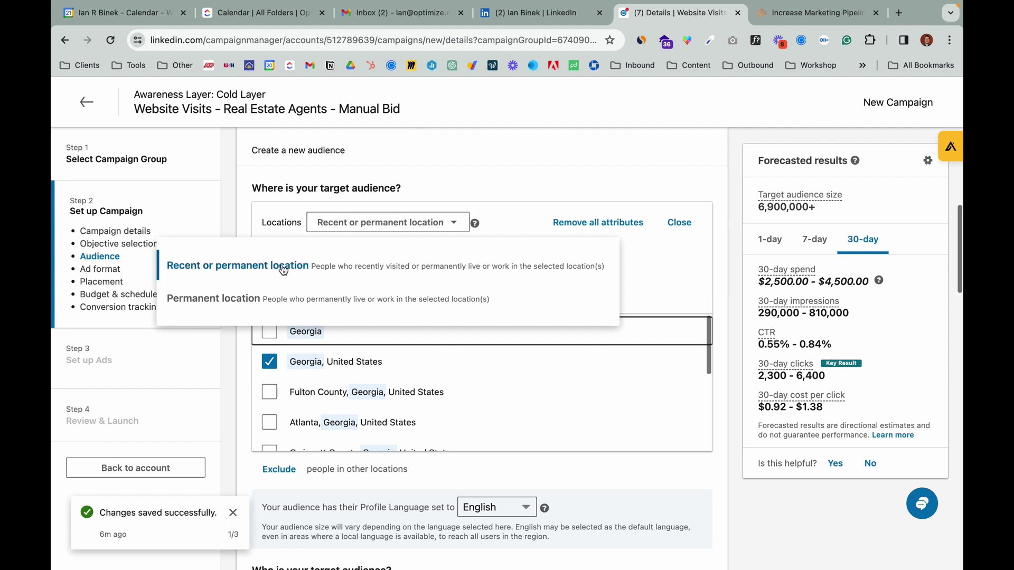
pyautogui.click(263, 300)
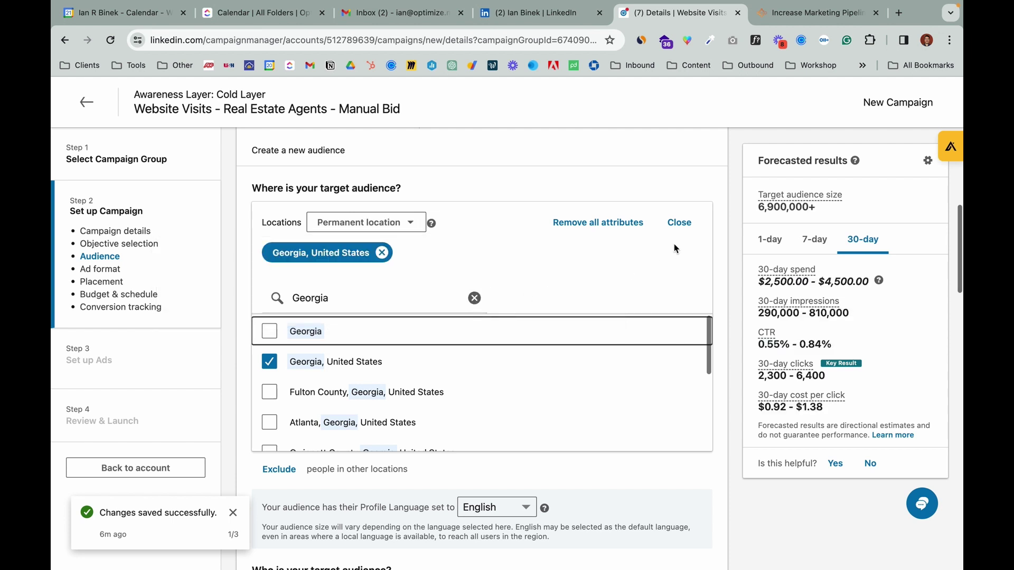
pyautogui.click(679, 223)
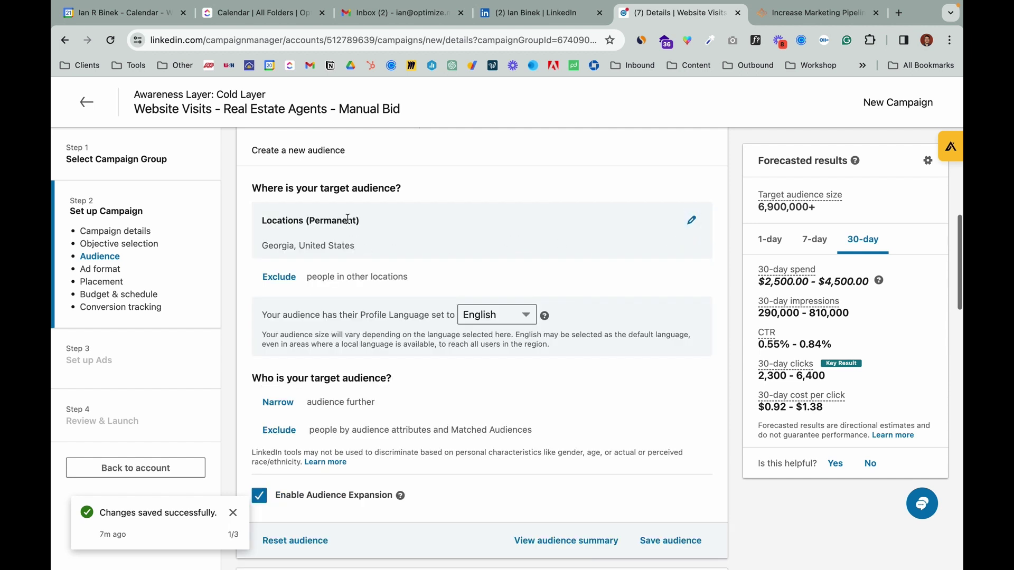
# Try the Recent or permanent location option for the Georgia targeting and switch back to Permanent location.
pyautogui.click(692, 222)
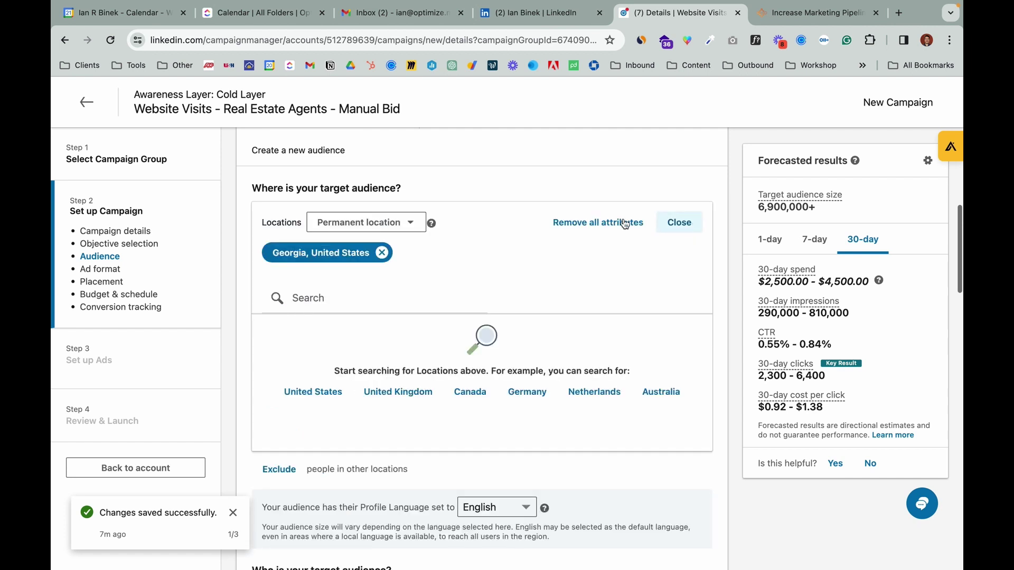
pyautogui.click(388, 222)
pyautogui.click(328, 267)
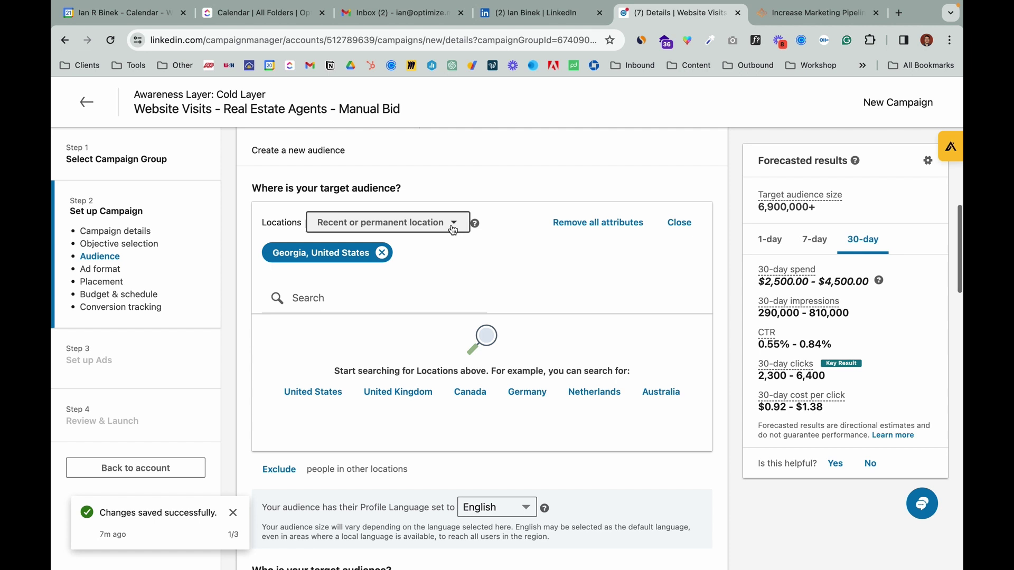
pyautogui.click(453, 230)
pyautogui.click(283, 298)
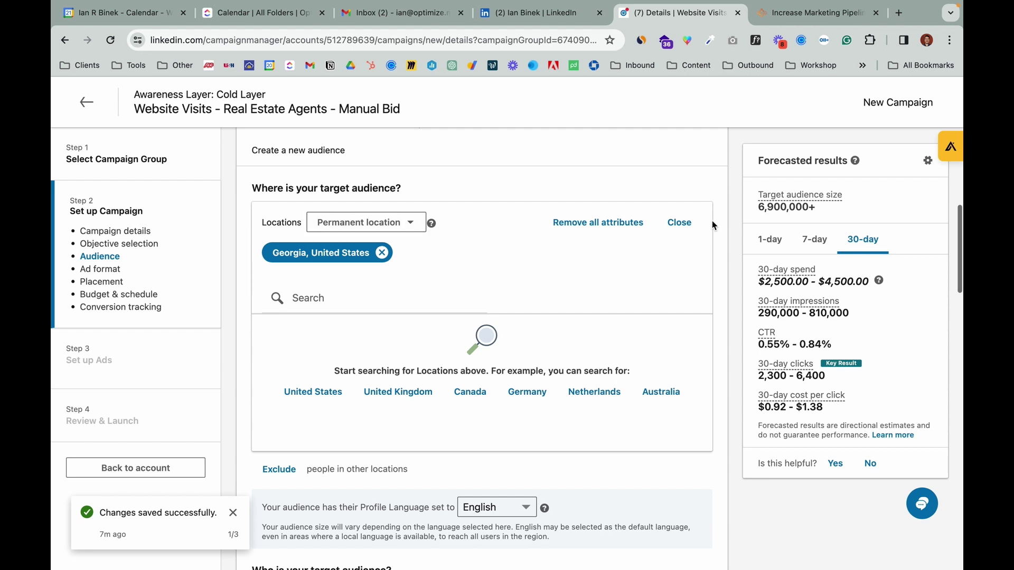
pyautogui.click(681, 224)
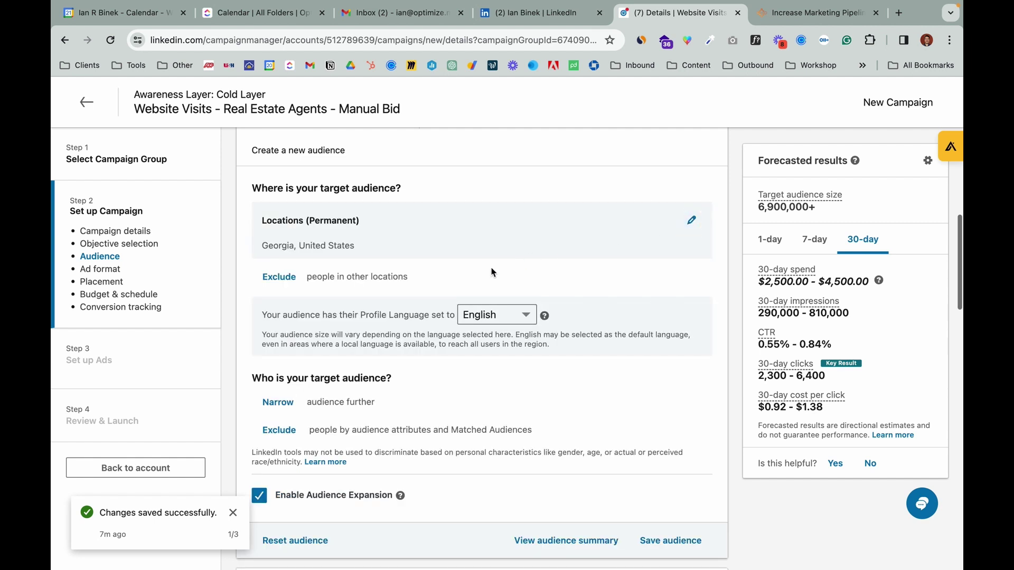
# Look over the settings for excluding locations and the available location type options, and close the editor without changes.
pyautogui.click(293, 281)
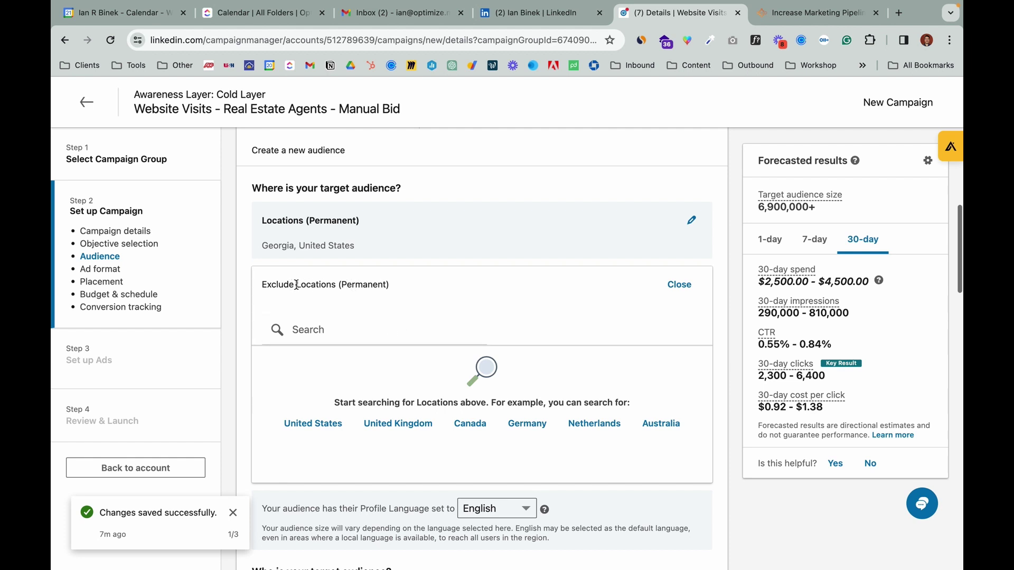
pyautogui.moveTo(296, 284); pyautogui.dragTo(400, 290)
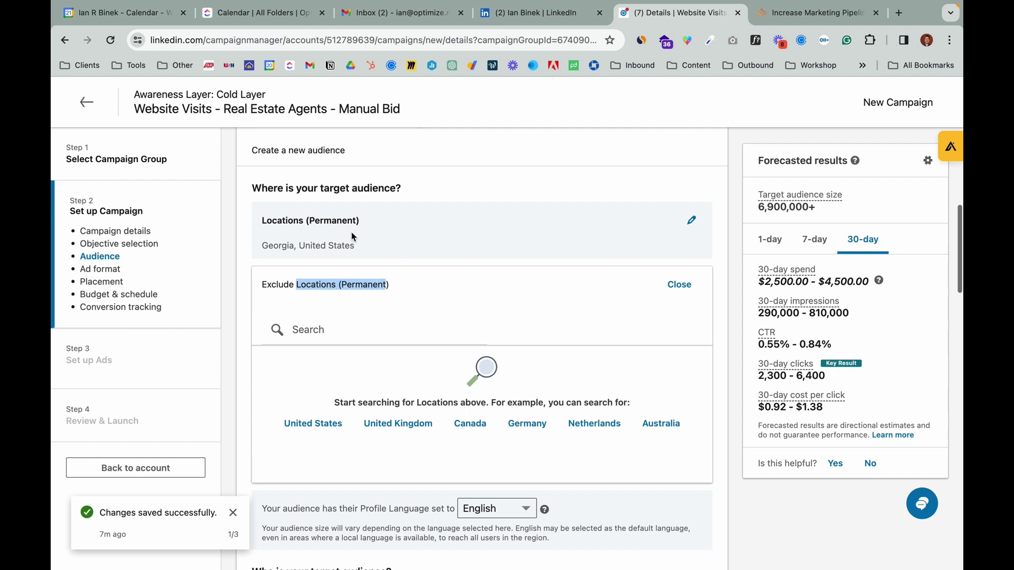
pyautogui.click(692, 220)
pyautogui.click(380, 231)
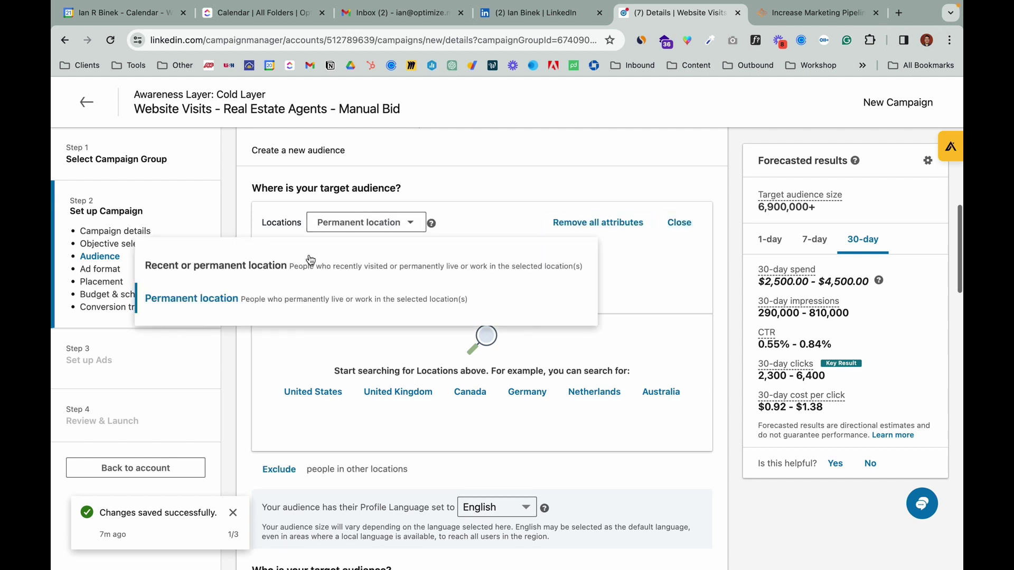
pyautogui.click(690, 231)
pyautogui.click(690, 231)
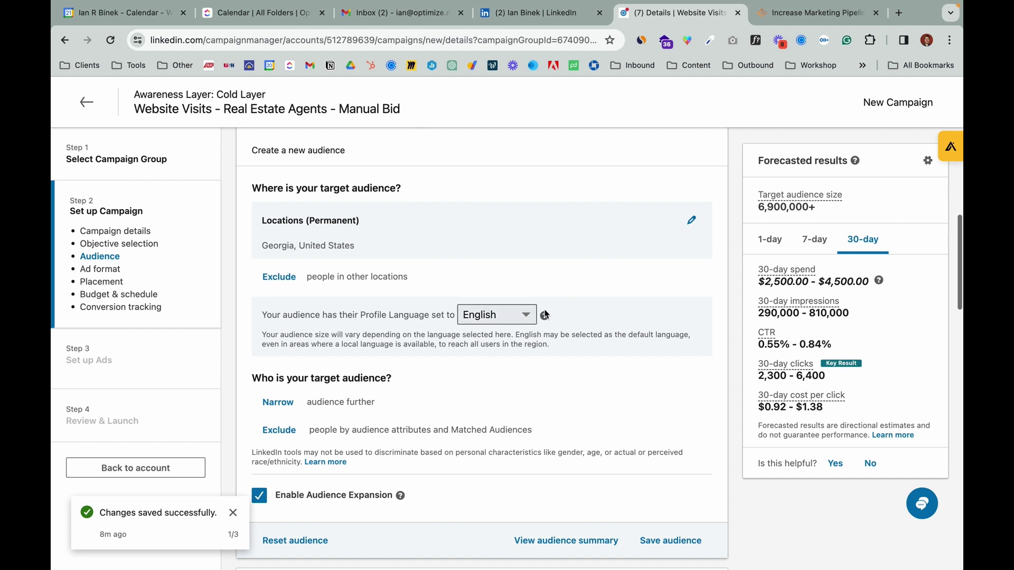
# Open the options for narrowing the target audience and look through the Lookalike and Predictive audience categories.
pyautogui.scroll(-3, 473, 388)
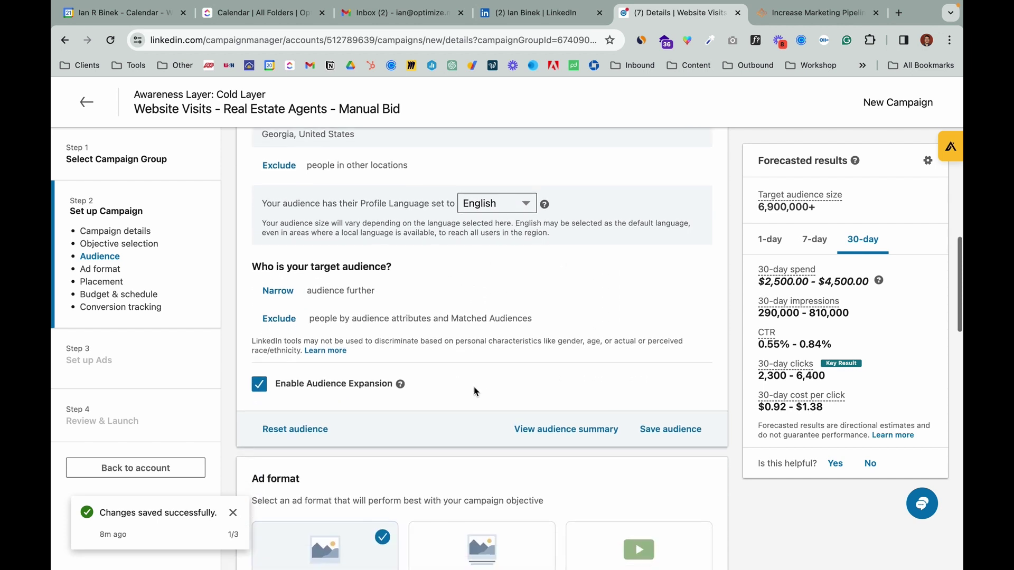
pyautogui.scroll(4, 474, 391)
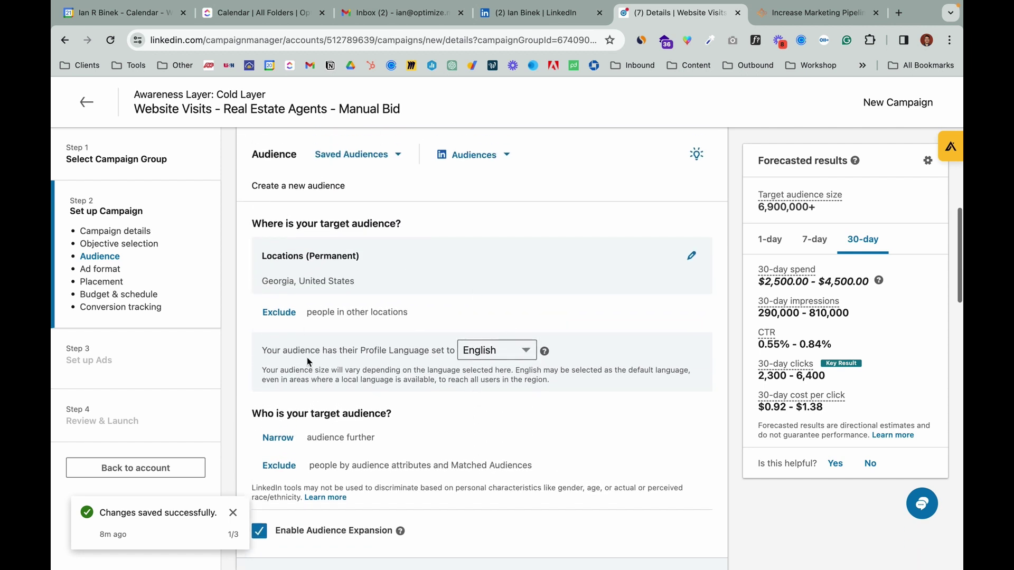
pyautogui.click(285, 439)
pyautogui.scroll(-4, 554, 415)
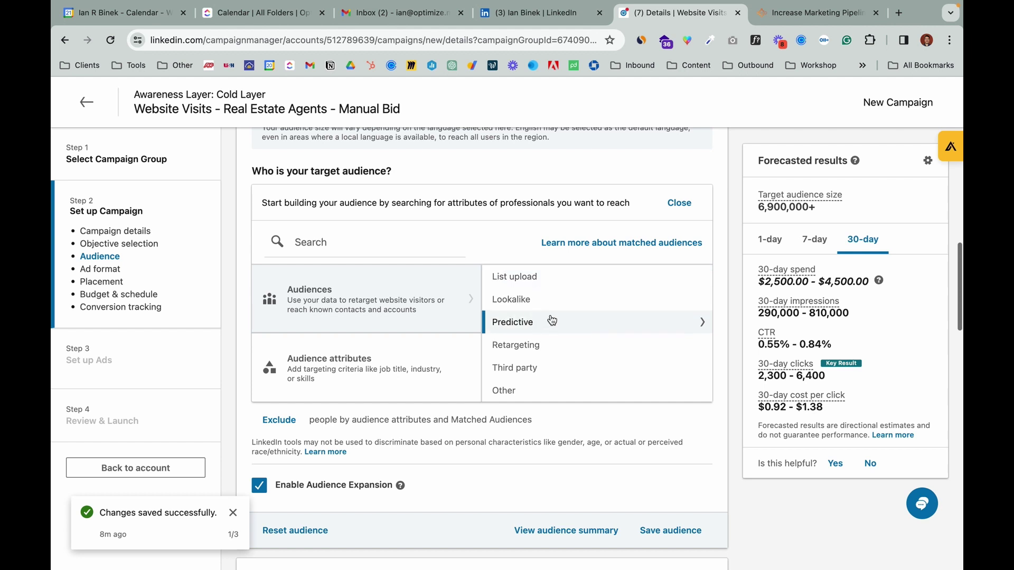
pyautogui.click(547, 302)
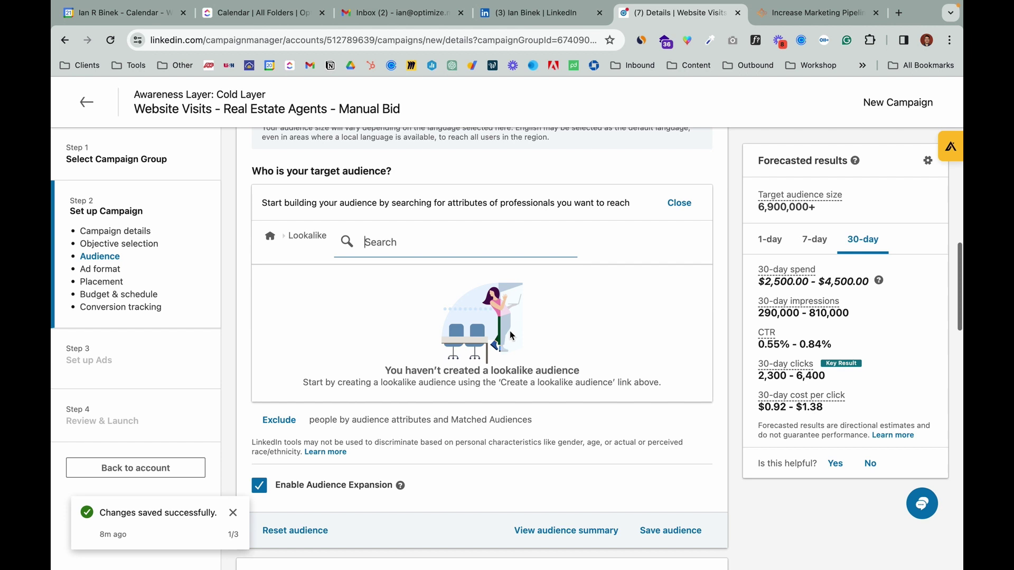
pyautogui.click(273, 239)
pyautogui.click(481, 319)
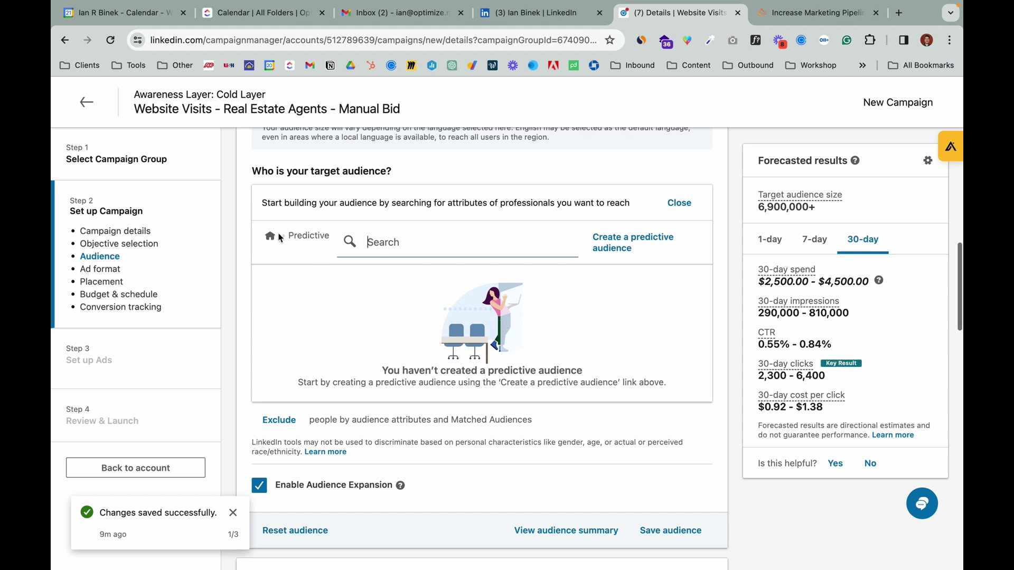
pyautogui.click(279, 239)
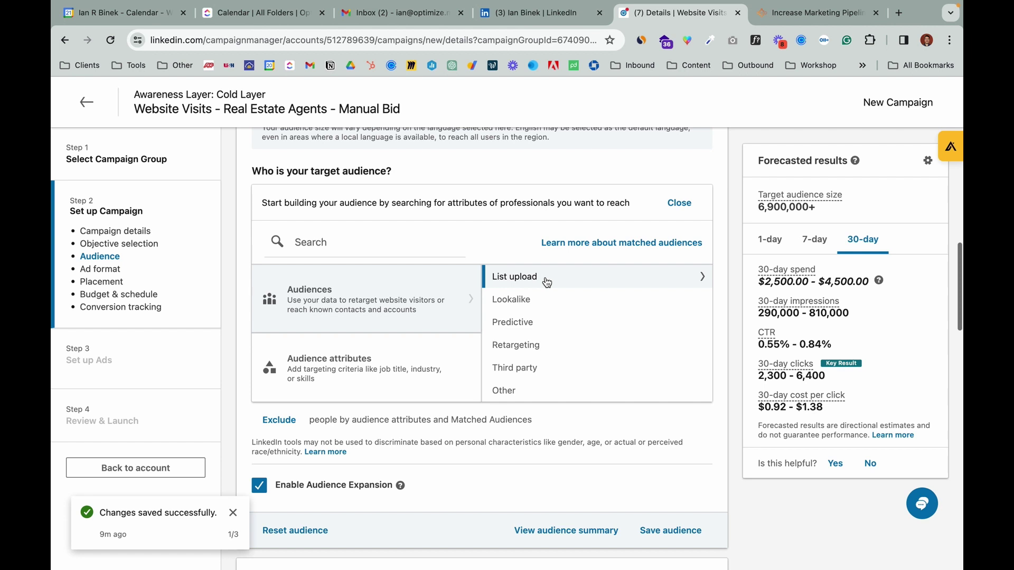
# View the Predictive audiences, return to the overview, and compare the Audiences and Audience attributes categories.
pyautogui.click(528, 323)
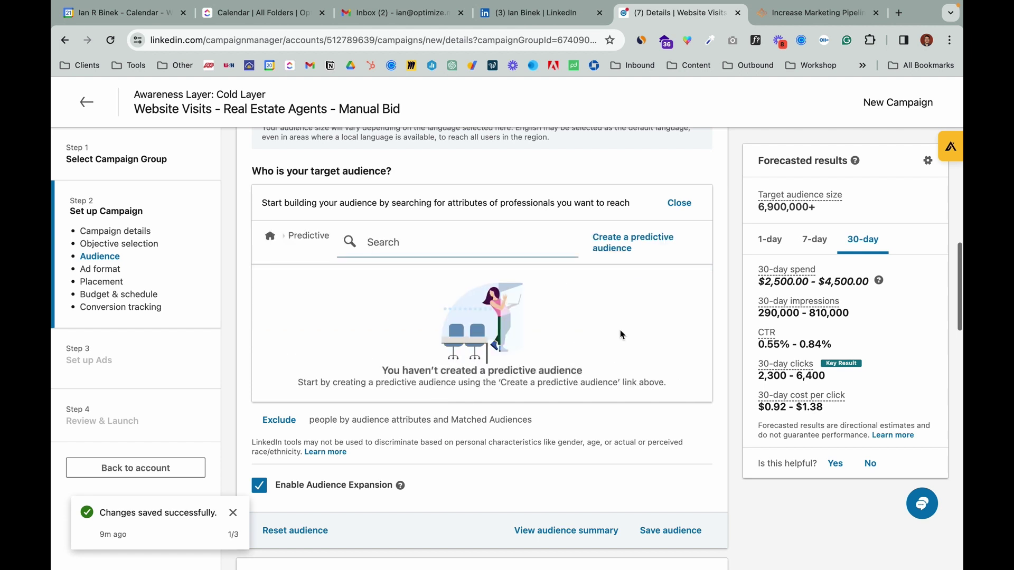
pyautogui.click(270, 239)
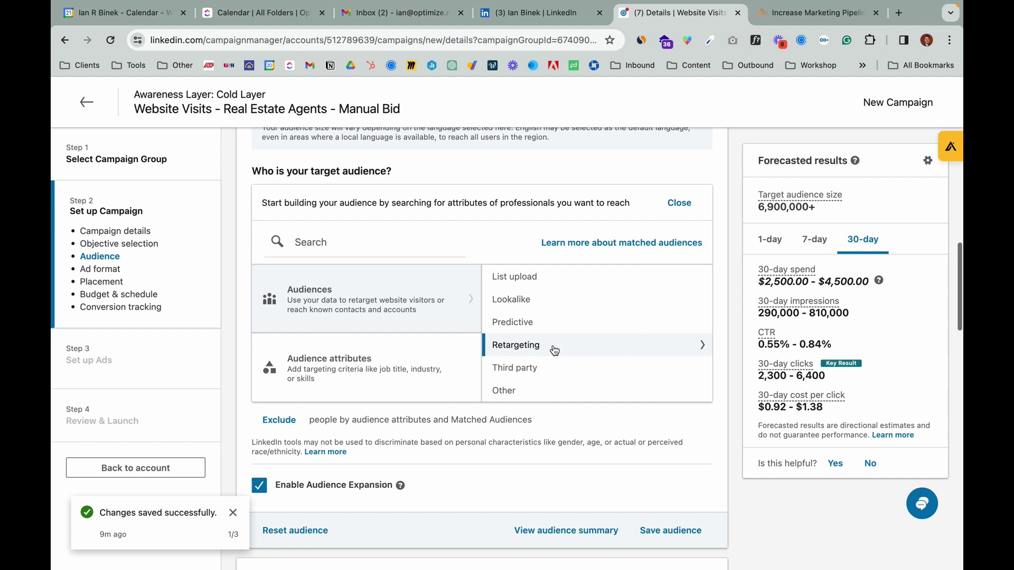
pyautogui.click(333, 375)
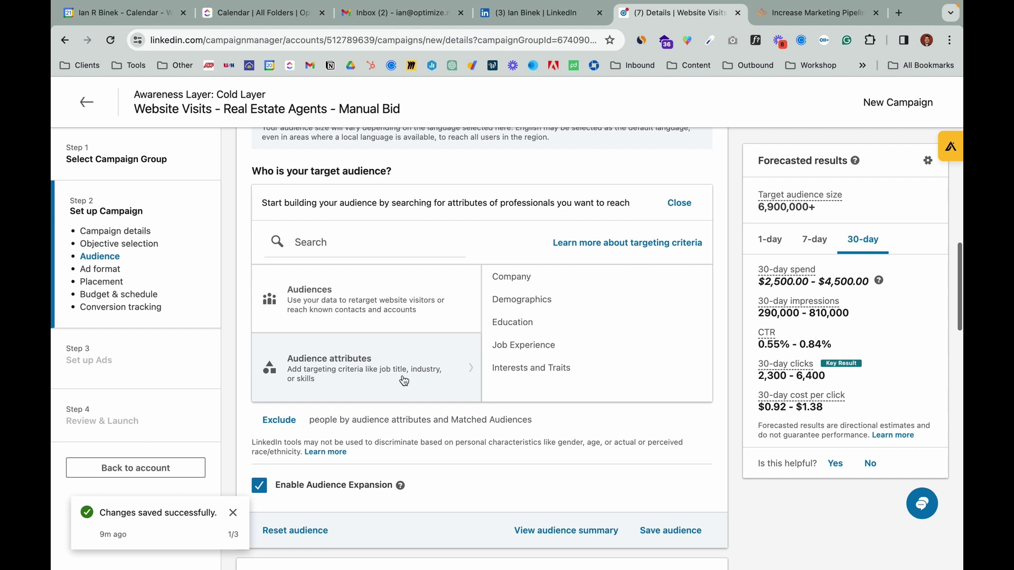
pyautogui.click(407, 306)
pyautogui.click(389, 371)
# Look through the Company targeting criteria, from Company Category down to Company Size.
pyautogui.click(562, 278)
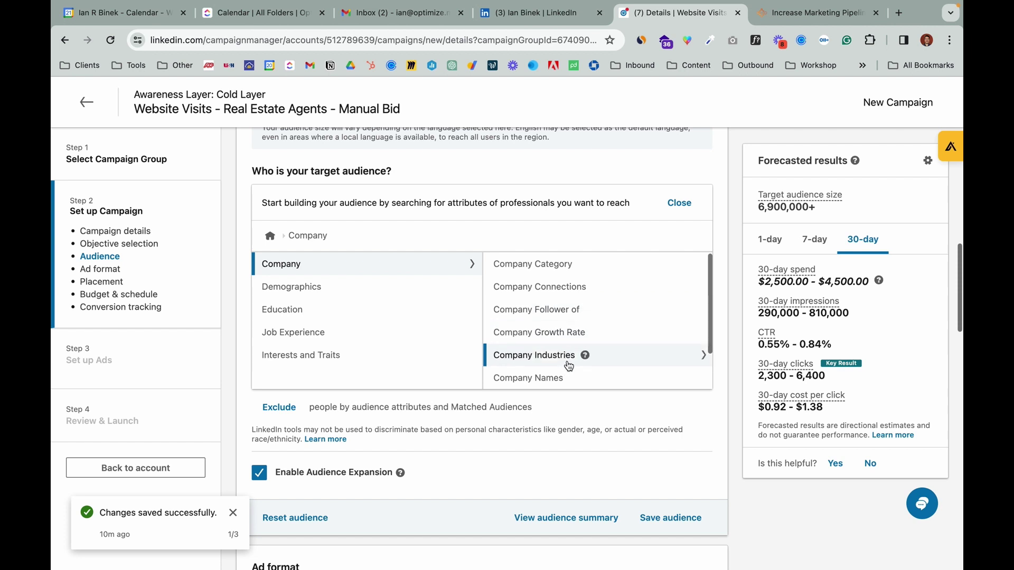
pyautogui.scroll(-2, 566, 364)
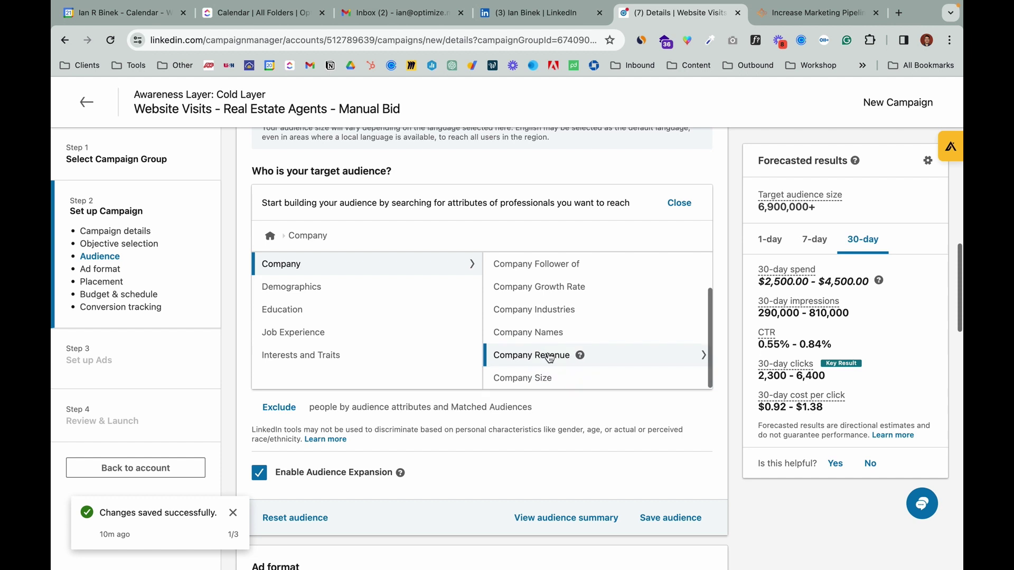
pyautogui.scroll(-1, 550, 356)
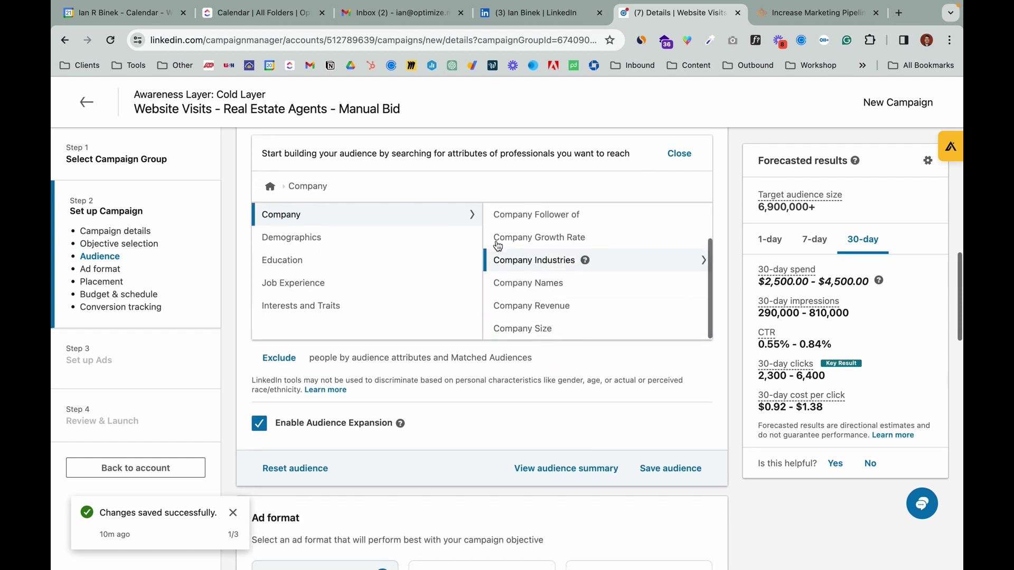
pyautogui.scroll(1, 549, 280)
pyautogui.scroll(2, 549, 280)
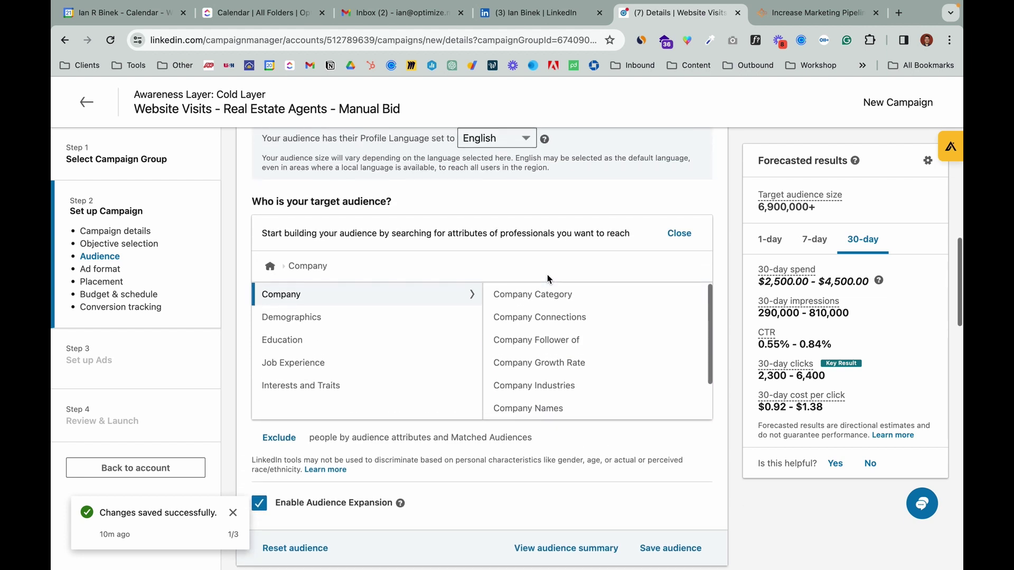
# Look through the Demographics, Education and Job Experience criteria in the audience attributes.
pyautogui.click(369, 318)
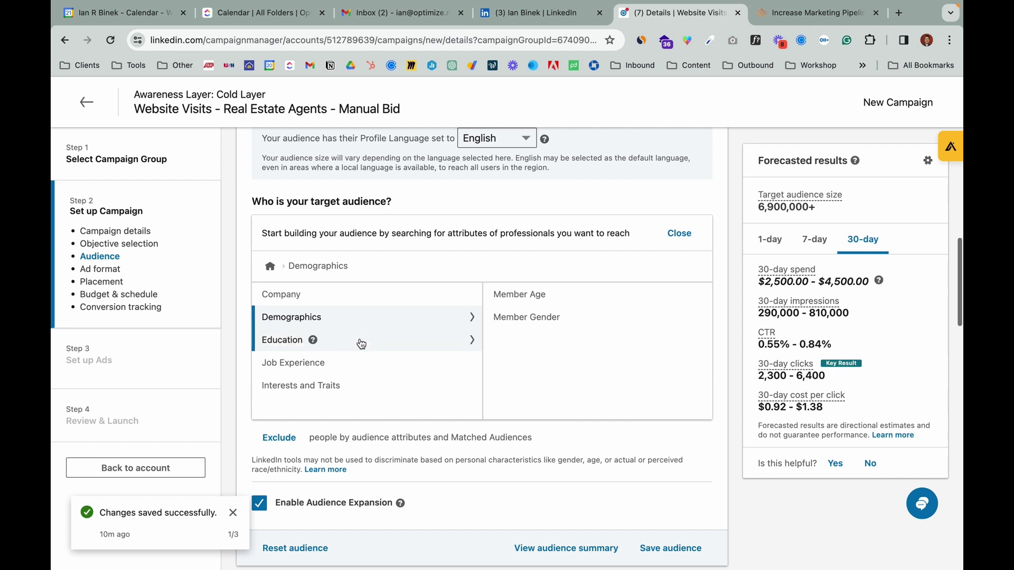
pyautogui.click(362, 344)
pyautogui.click(376, 363)
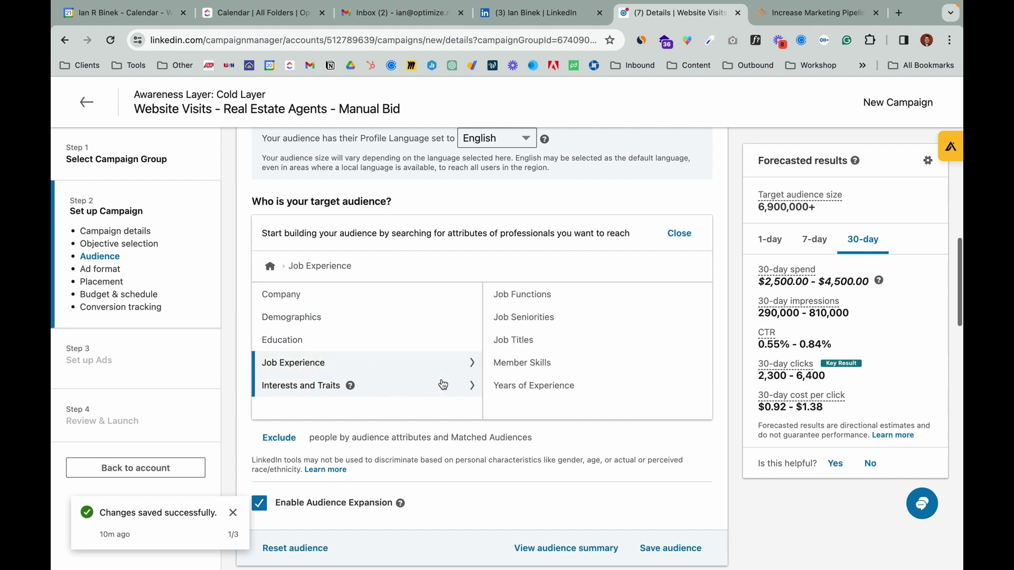
pyautogui.scroll(2, 560, 335)
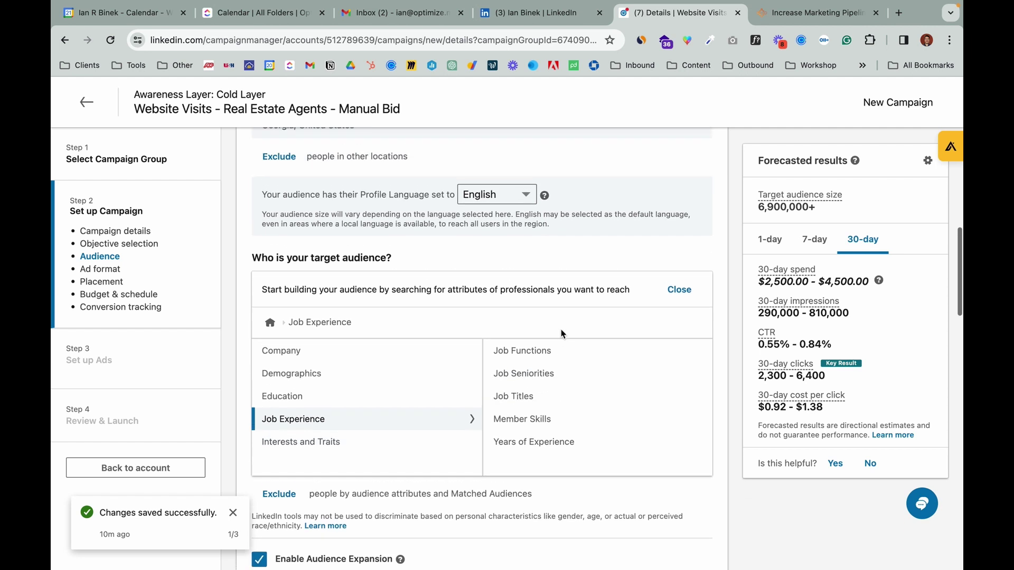
# Try adding the Marketing job function to the target audience and check the forecasted audience size.
pyautogui.click(583, 351)
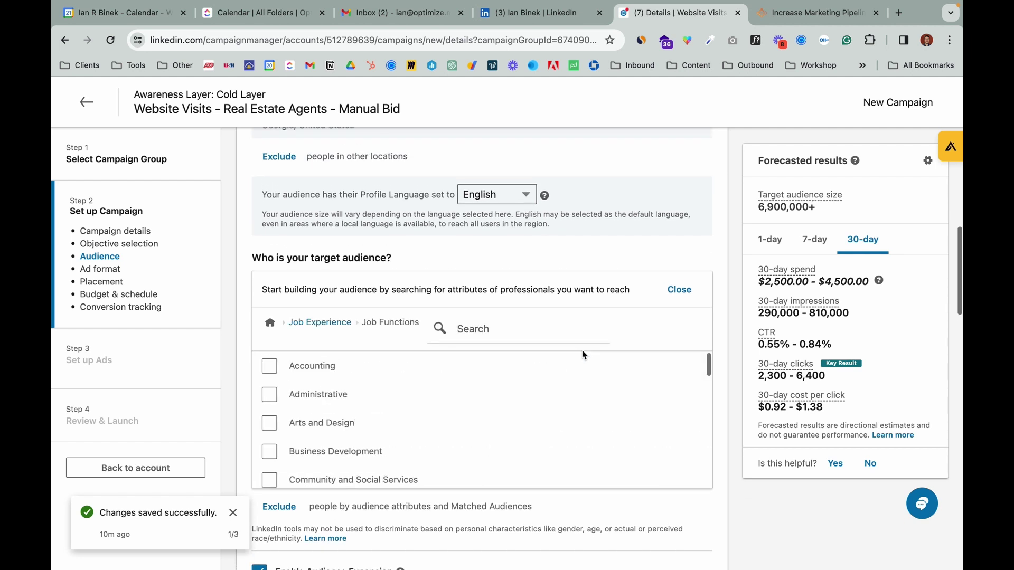
pyautogui.click(523, 330)
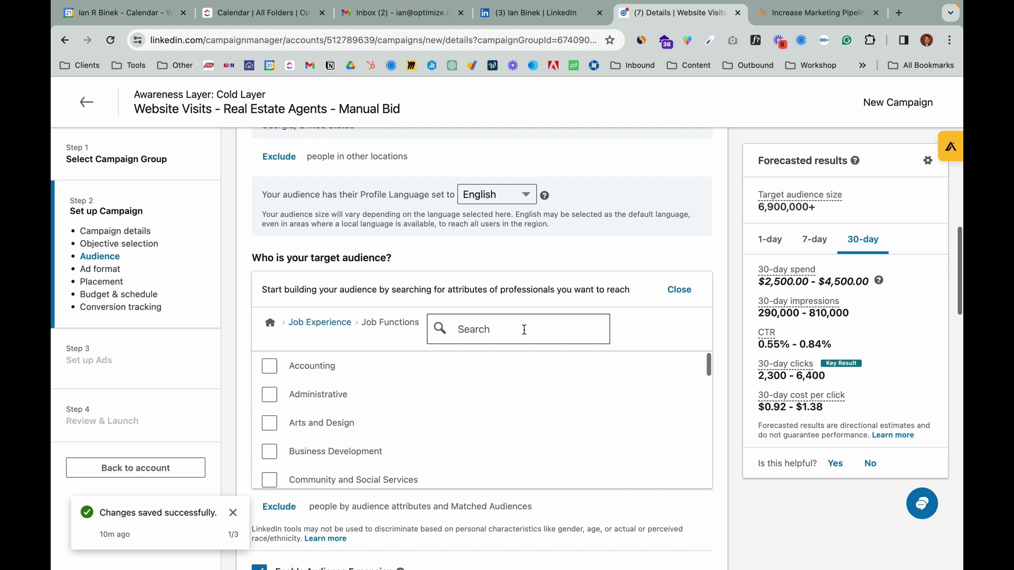
pyautogui.write('marketing')
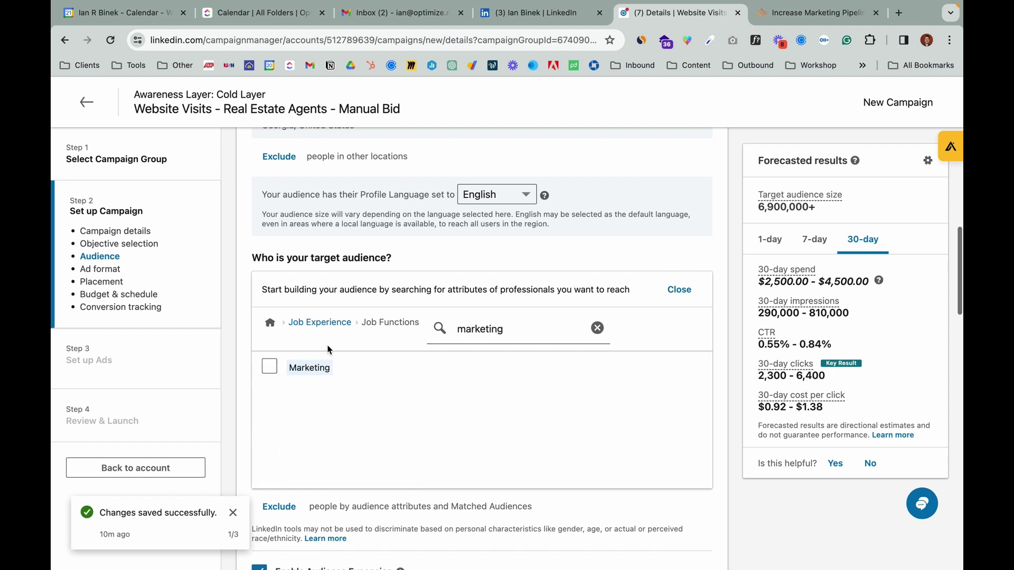
pyautogui.click(270, 366)
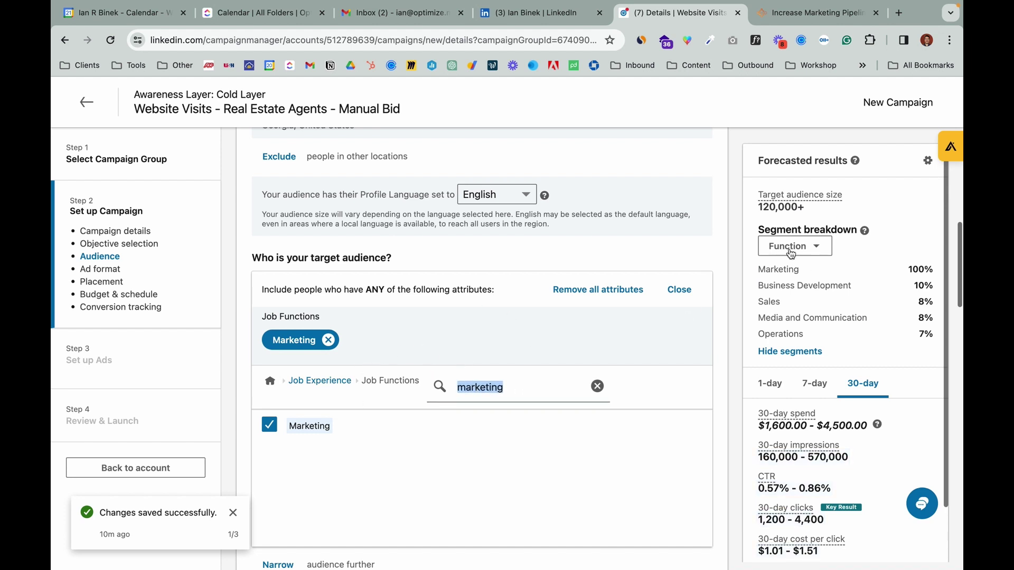
pyautogui.scroll(3, 554, 252)
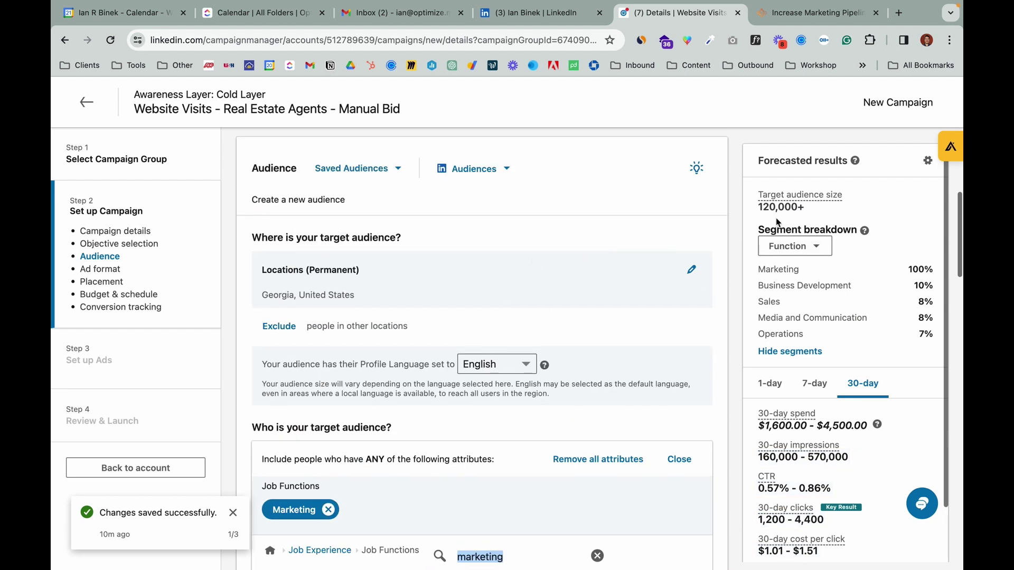
pyautogui.moveTo(819, 212); pyautogui.dragTo(750, 211)
# Remove the Marketing job function from the target audience and clear the job function search.
pyautogui.scroll(-1, 576, 352)
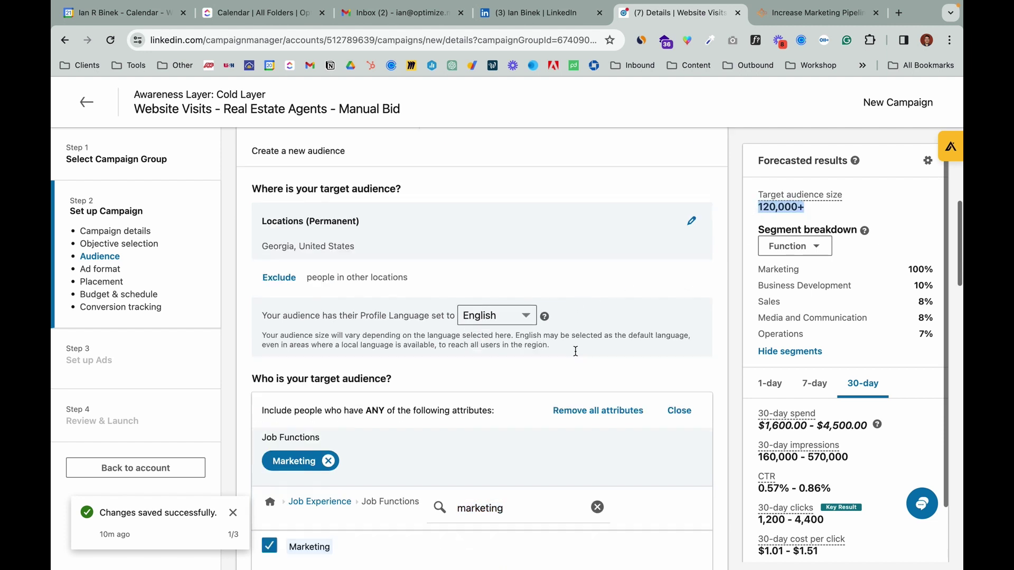
pyautogui.scroll(-1, 575, 352)
pyautogui.click(328, 411)
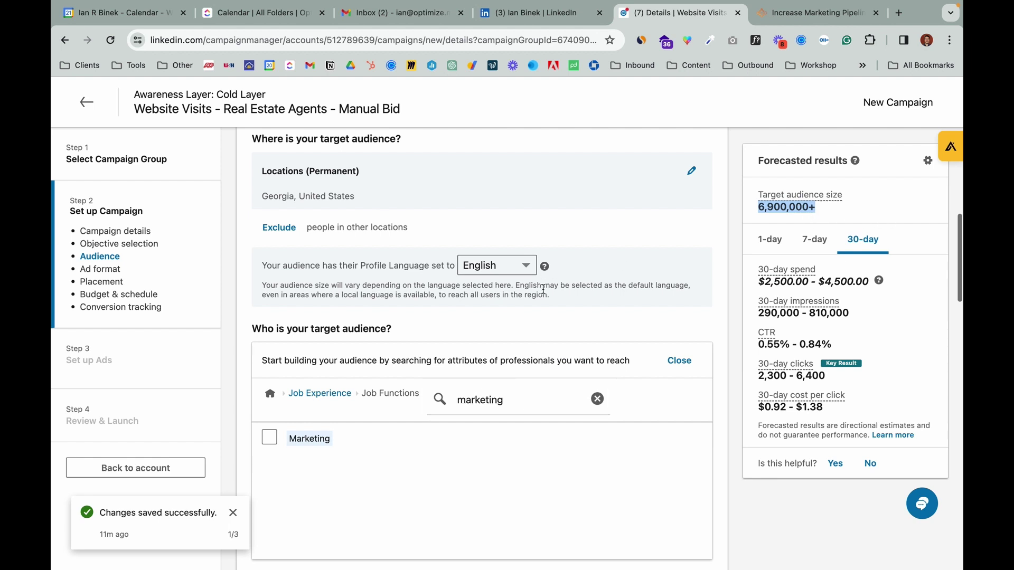
pyautogui.click(599, 401)
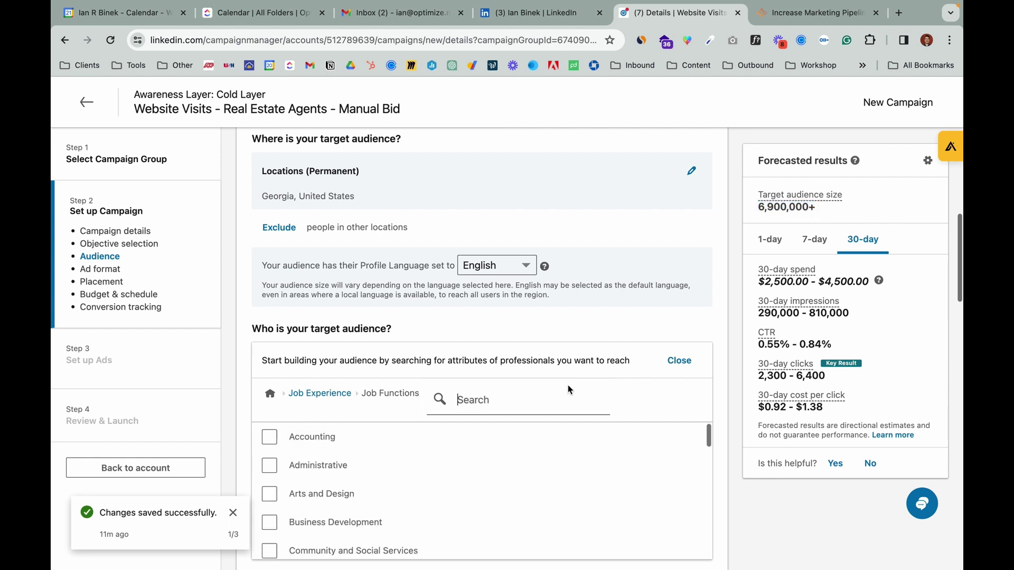
# Search the Job Titles under Job Experience for CXO and clear the search.
pyautogui.click(317, 394)
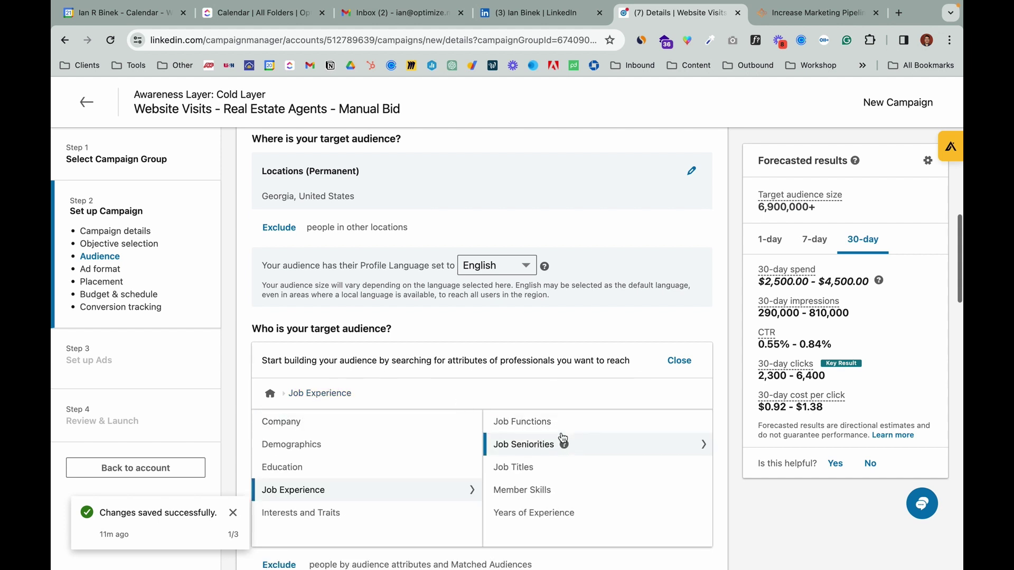
pyautogui.click(528, 467)
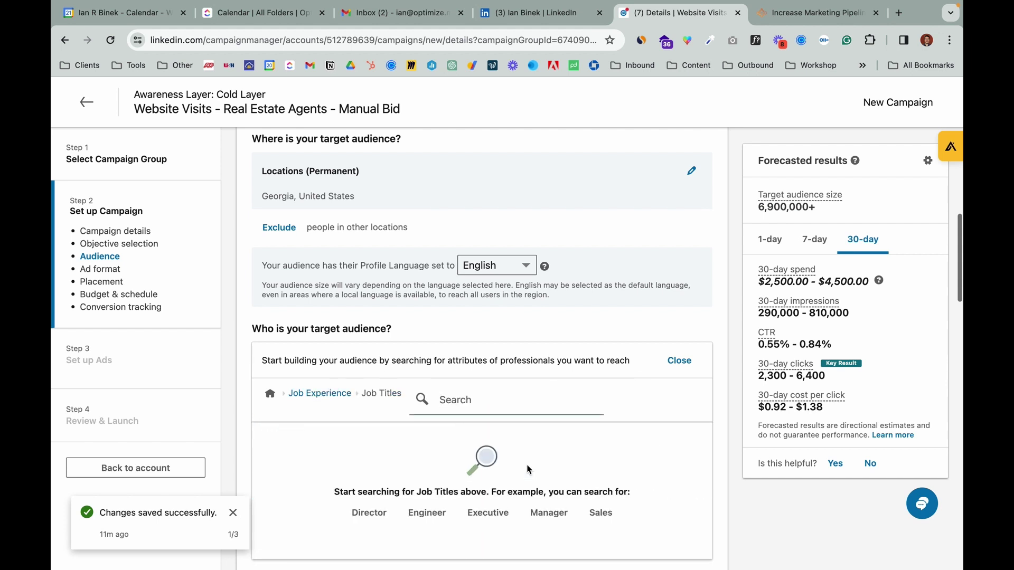
pyautogui.click(468, 401)
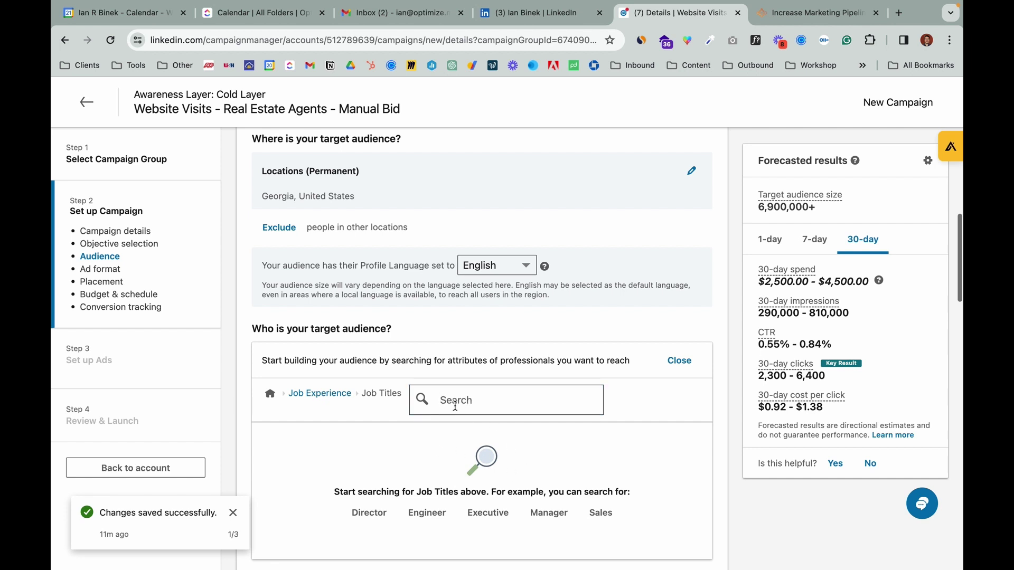
pyautogui.write('CXO')
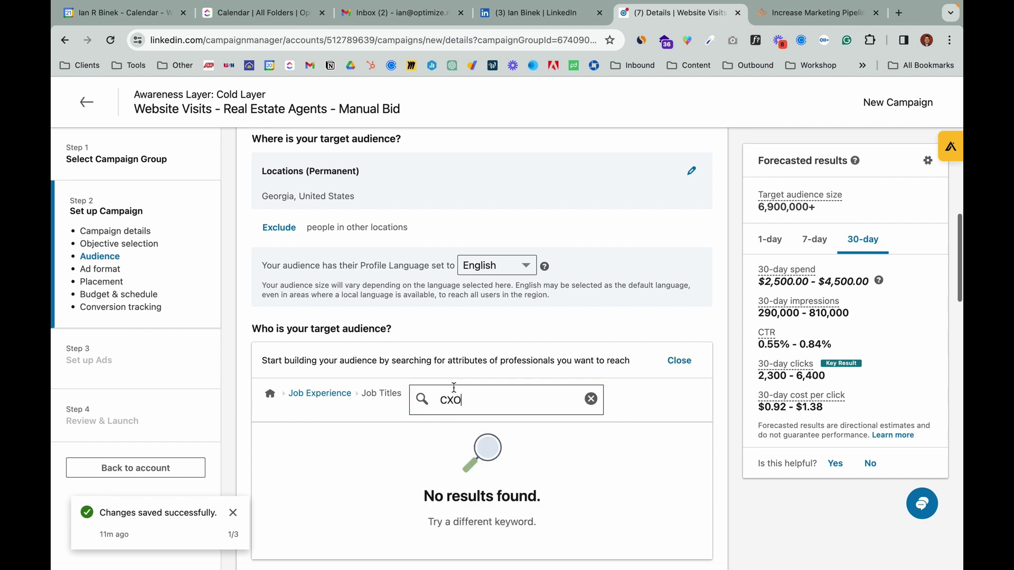
pyautogui.press('BackSpace')
pyautogui.press('BackSpace')
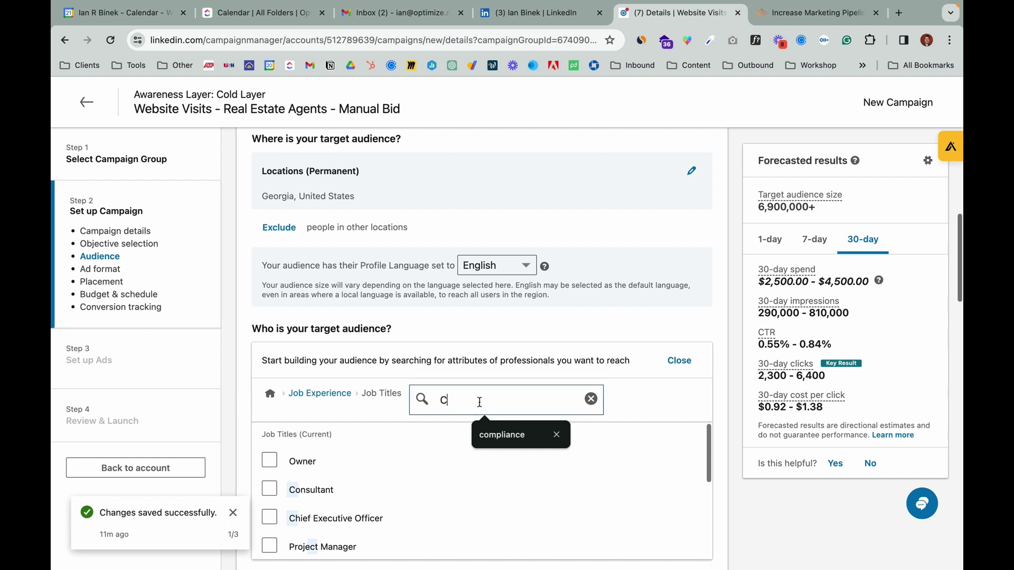
pyautogui.press('BackSpace')
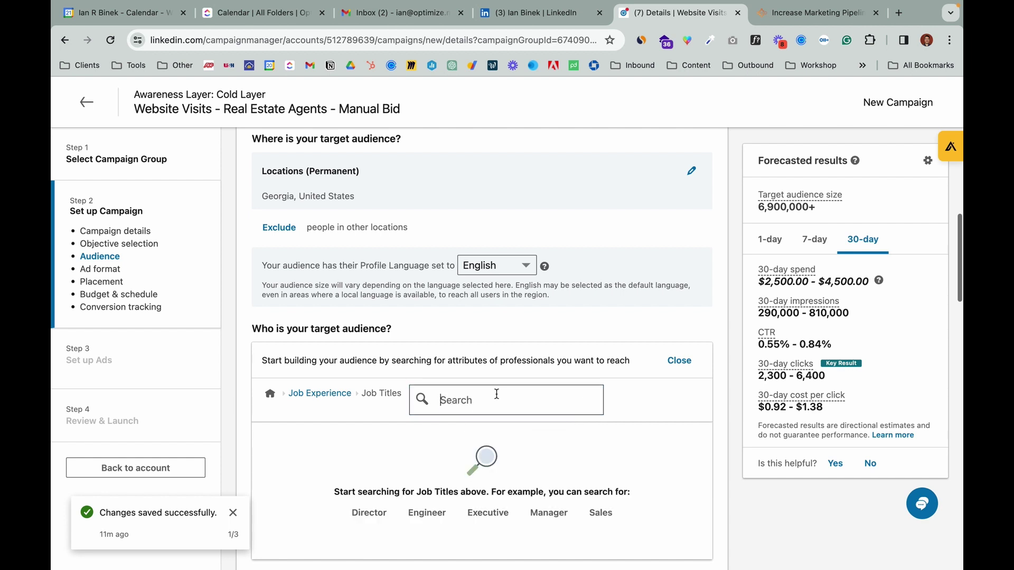
# Look through the Member Skills and Years of Experience criteria under Job Experience and check the forecasted target audience size.
pyautogui.click(314, 392)
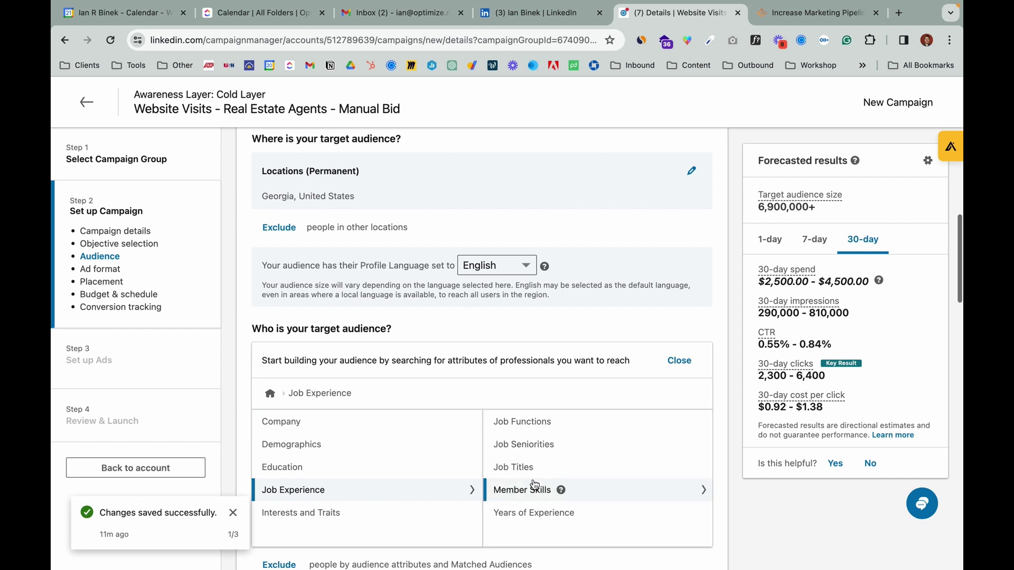
pyautogui.click(593, 493)
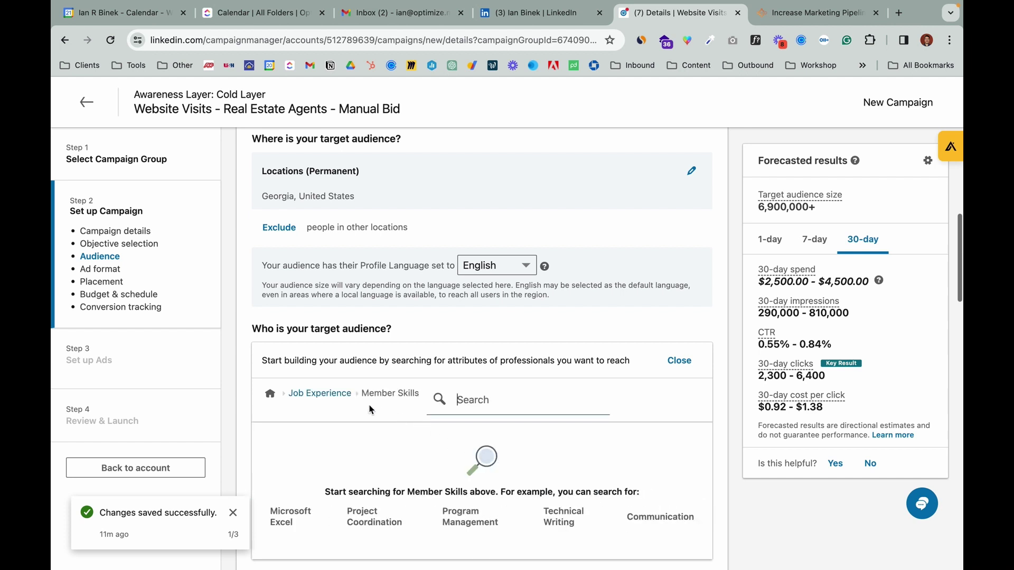
pyautogui.click(339, 396)
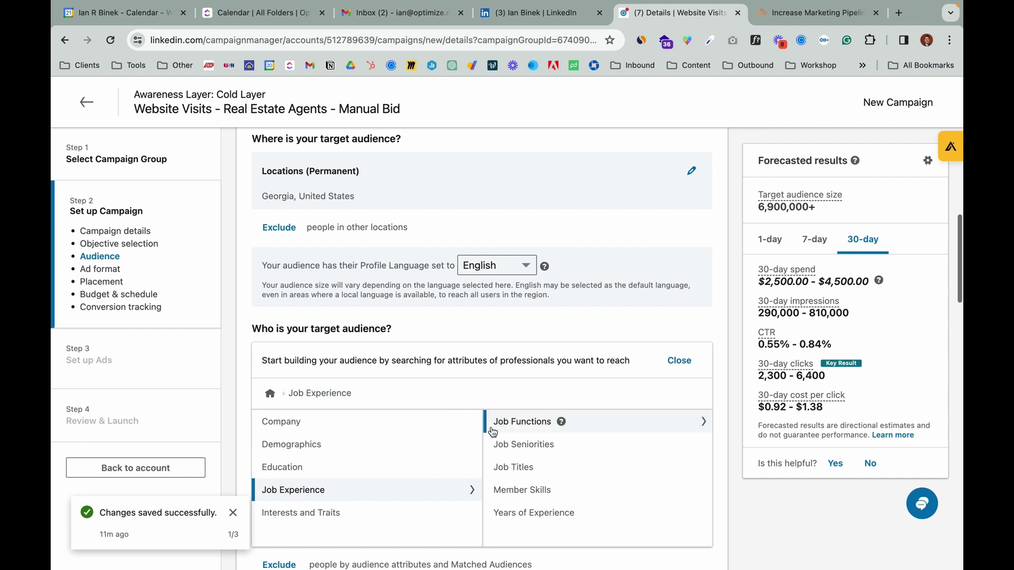
pyautogui.click(602, 519)
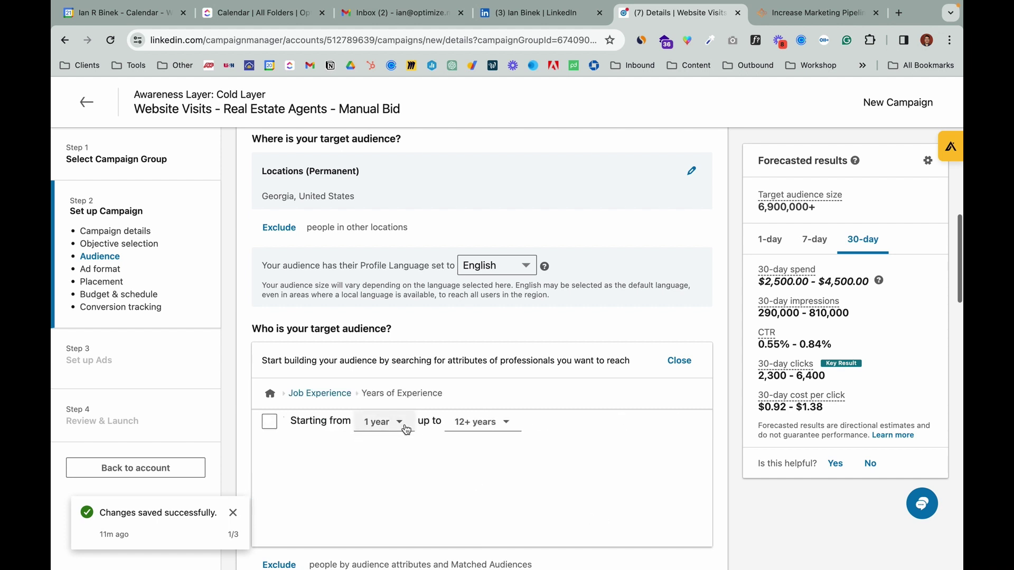
pyautogui.click(325, 393)
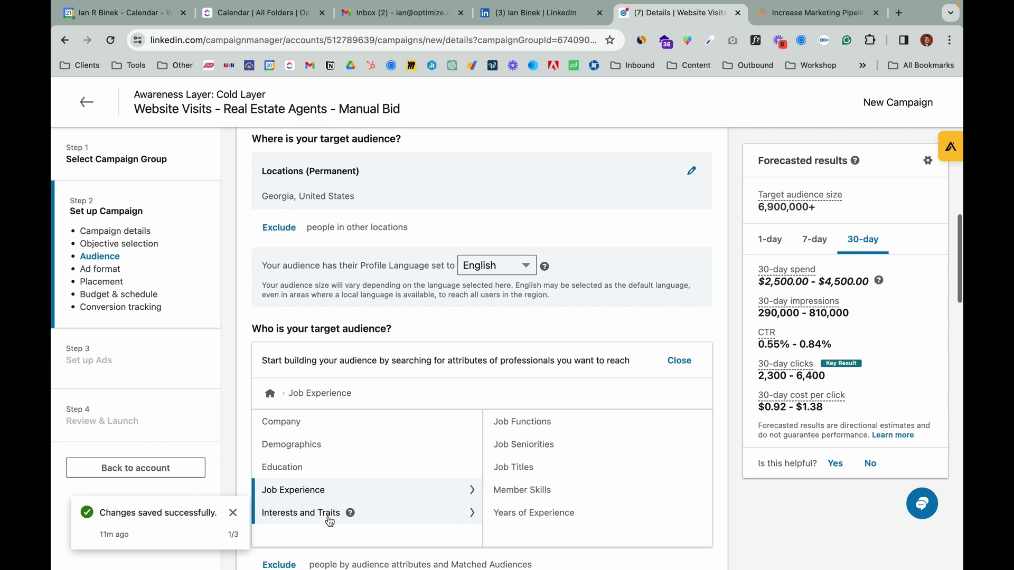
pyautogui.moveTo(350, 515)
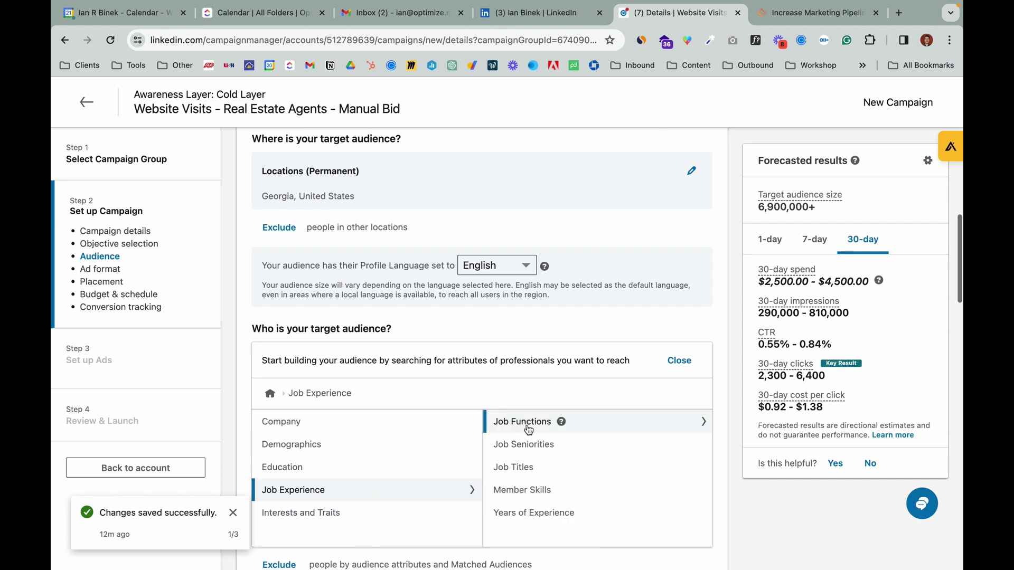
pyautogui.moveTo(818, 211); pyautogui.dragTo(724, 214)
pyautogui.click(825, 210)
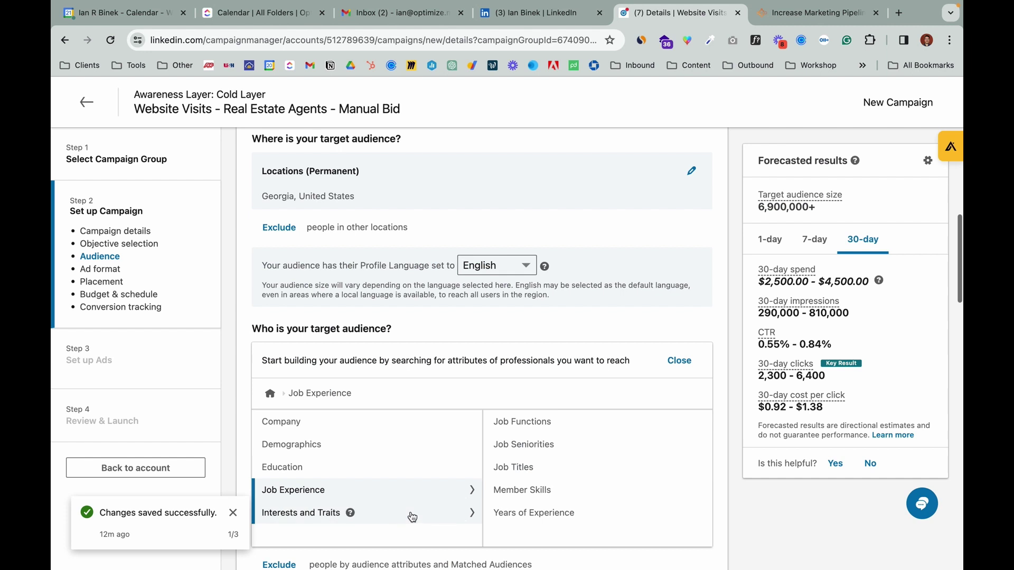
# Search the Member Groups under Interests and Traits for Real Estate and add the REAL ESTATE group to the target audience.
pyautogui.click(412, 515)
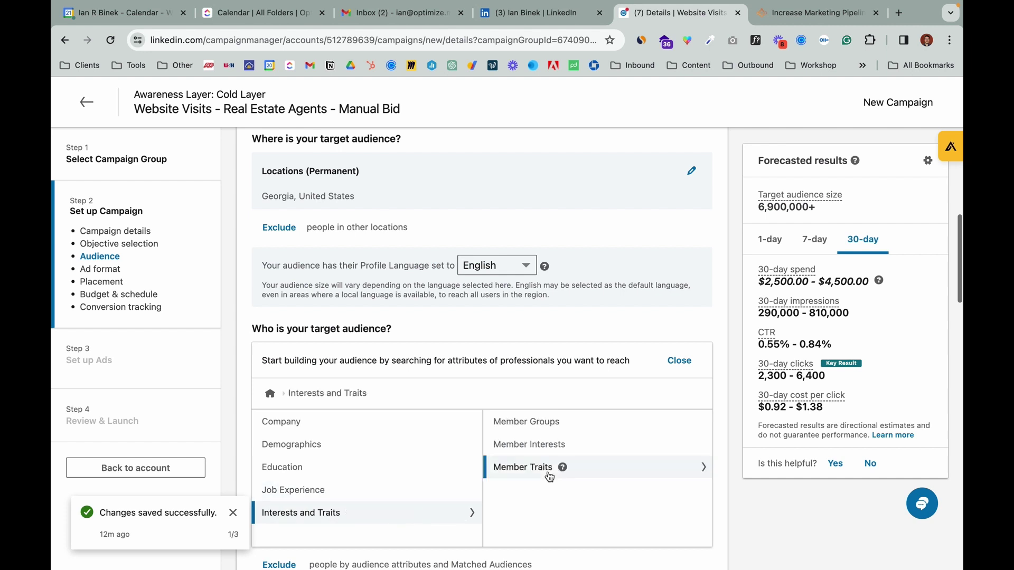
pyautogui.moveTo(569, 422)
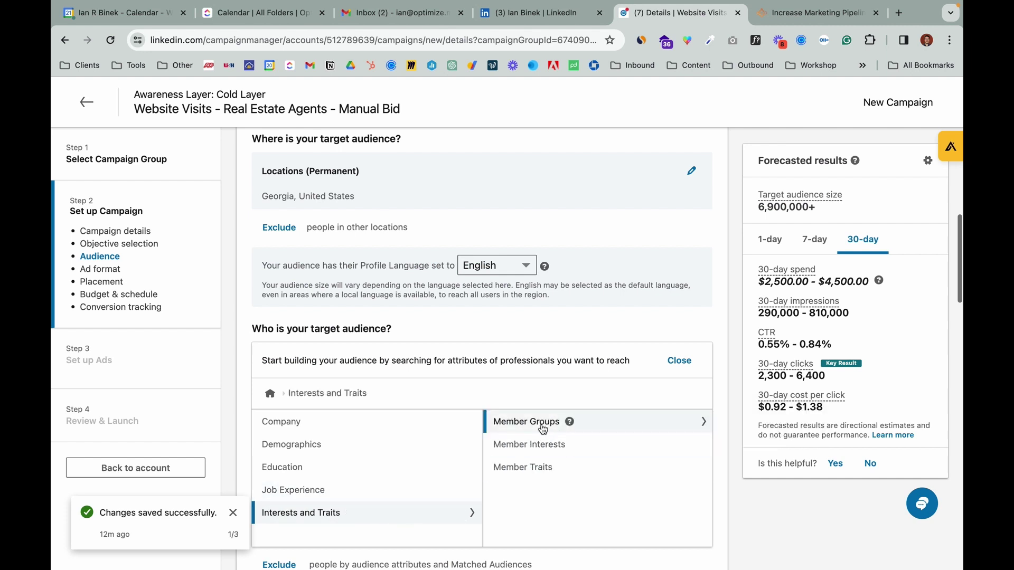
pyautogui.click(607, 425)
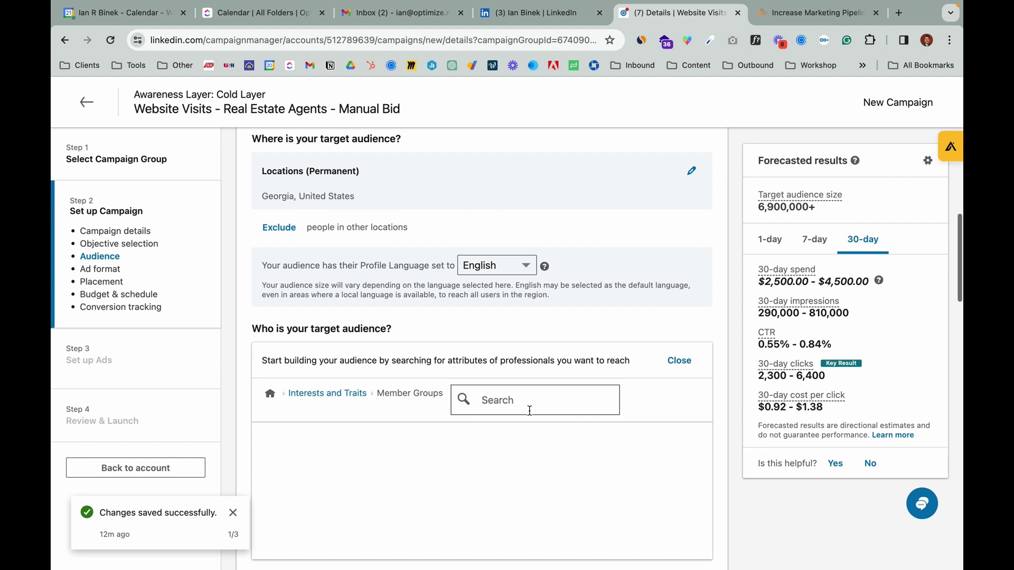
pyautogui.write('Real Estate')
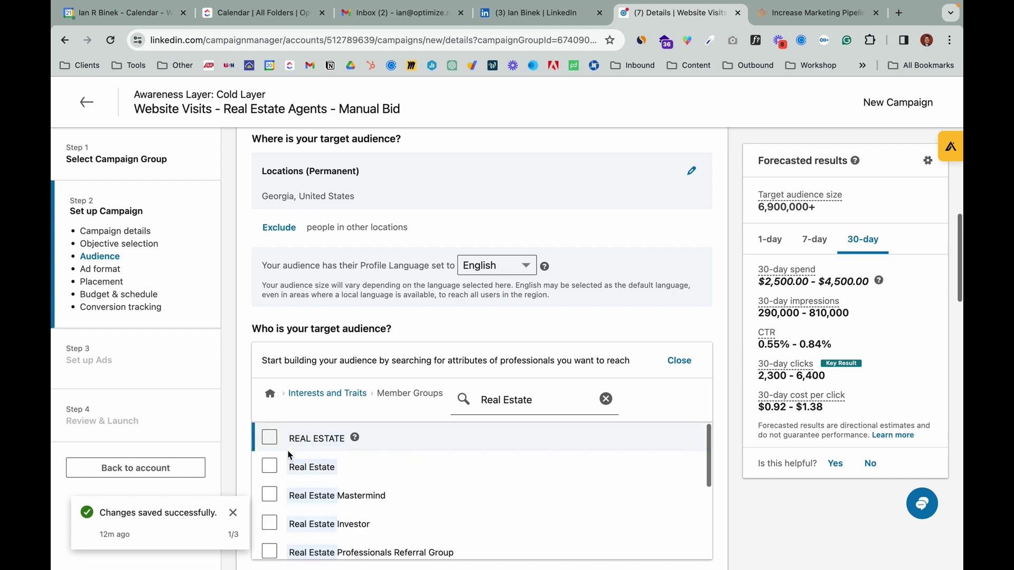
pyautogui.click(269, 437)
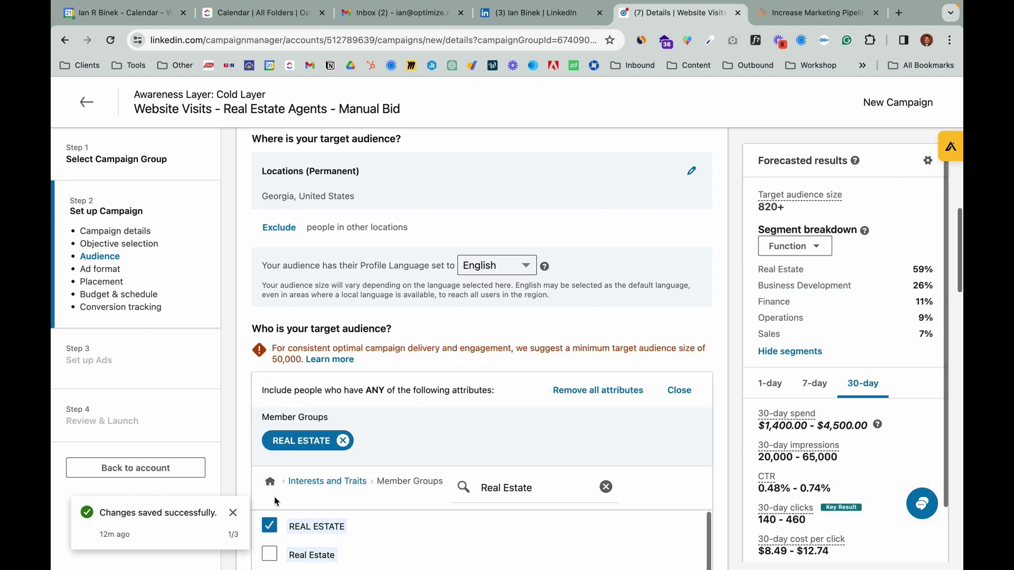
# Add the Real Estate Professionals Referral Group, REAL ESTATE DEVELOPMENT FUNDING ~ The Capital Stack Forum and REAL ESTATE PROFESSIONALS GROUP member groups.
pyautogui.scroll(-2, 355, 516)
pyautogui.scroll(-5, 354, 515)
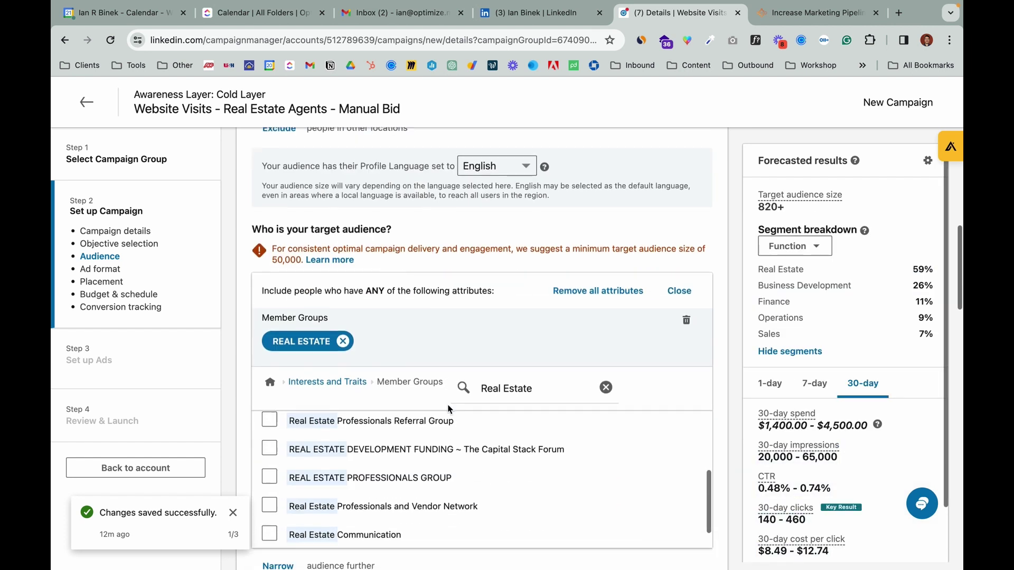
pyautogui.click(270, 368)
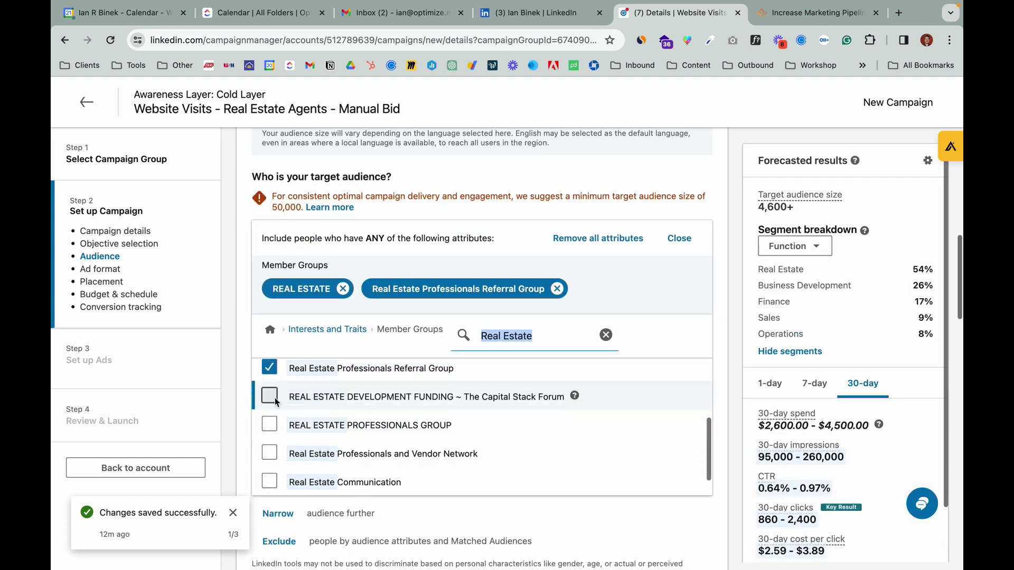
pyautogui.click(269, 396)
pyautogui.click(273, 431)
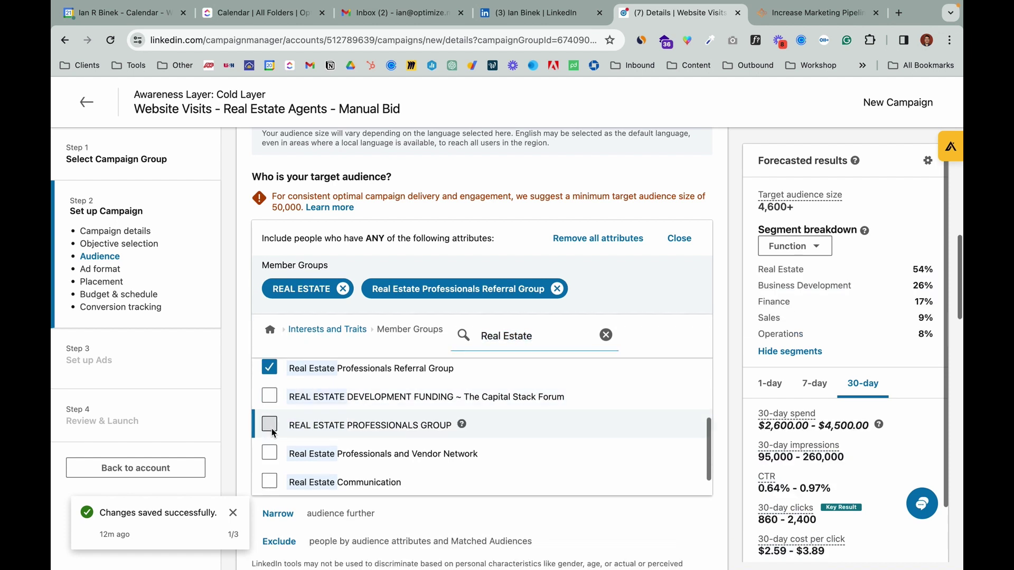
pyautogui.click(271, 426)
pyautogui.click(270, 424)
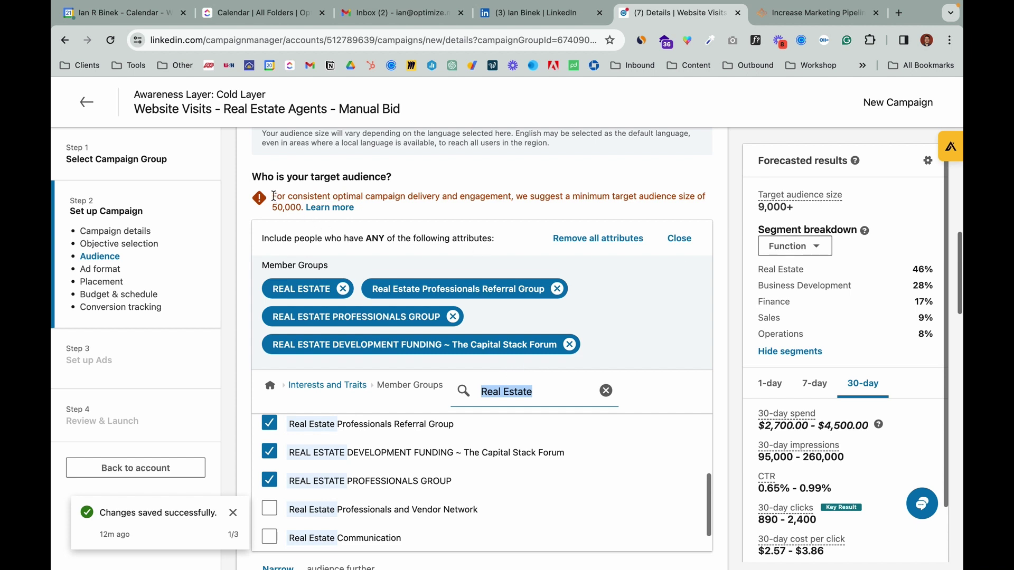
# Read the notice about the suggested minimum target audience size.
pyautogui.moveTo(273, 198); pyautogui.dragTo(300, 207)
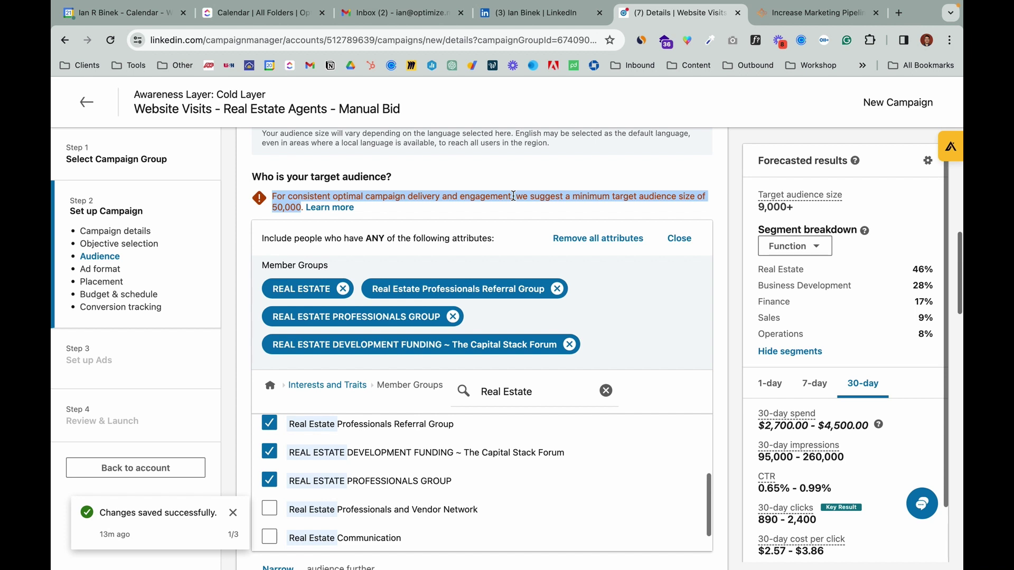
pyautogui.click(274, 199)
pyautogui.moveTo(274, 199); pyautogui.dragTo(303, 206)
# Add the Business Development job function from Job Experience and combine it with the member groups as an AND condition.
pyautogui.scroll(-3, 584, 349)
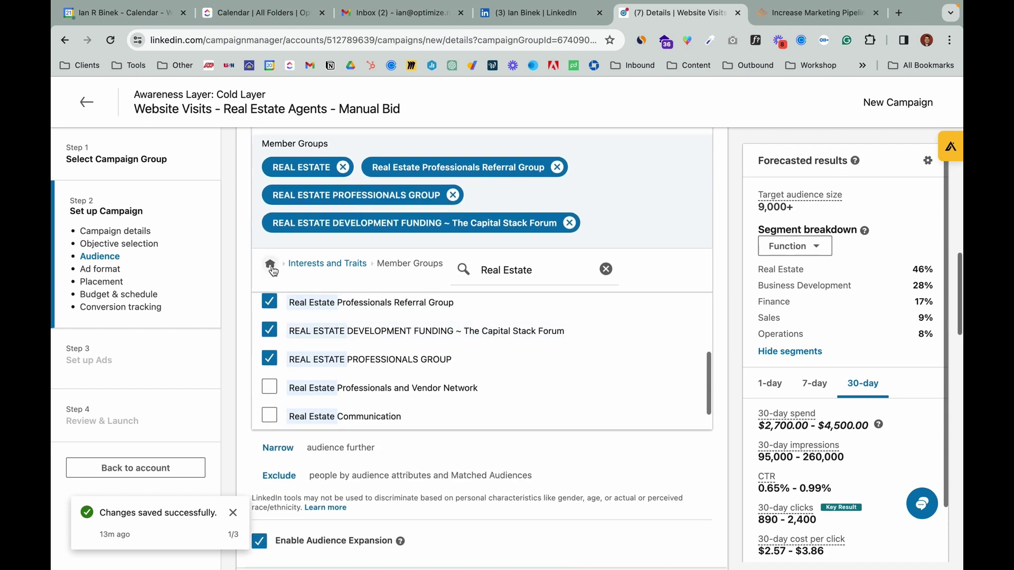
pyautogui.click(270, 266)
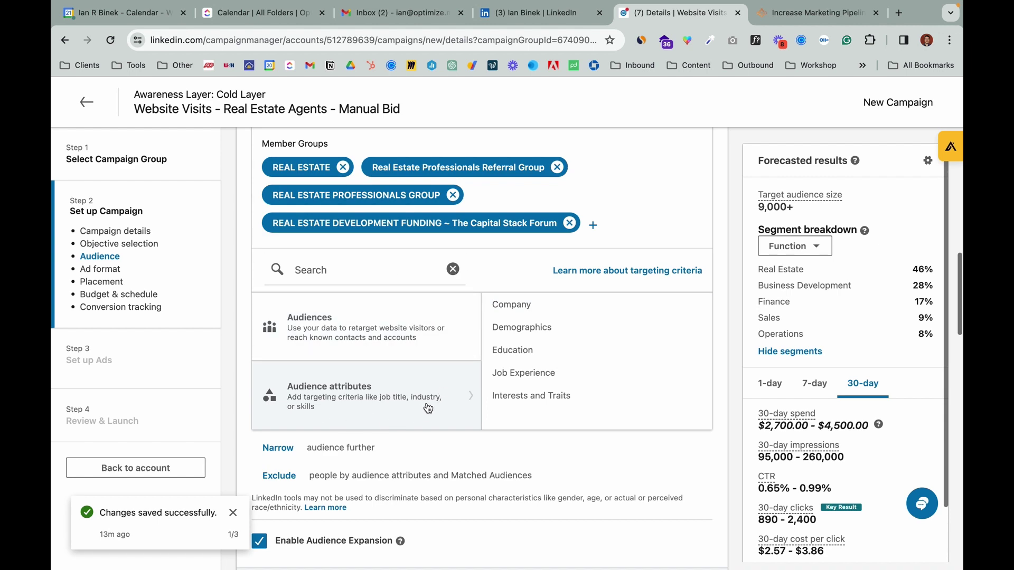
pyautogui.scroll(7, 415, 380)
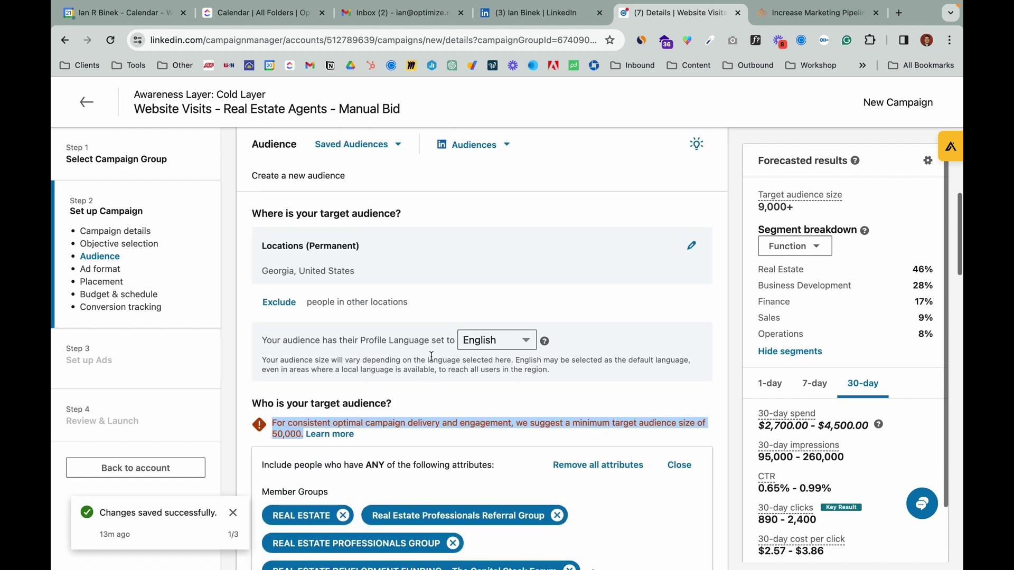
pyautogui.scroll(-5, 432, 361)
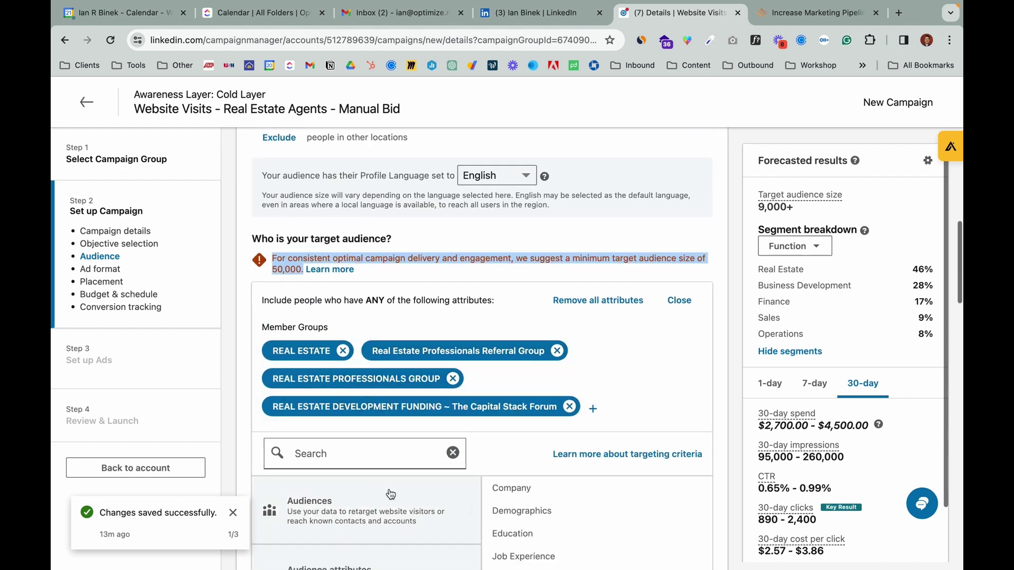
pyautogui.scroll(-1, 473, 463)
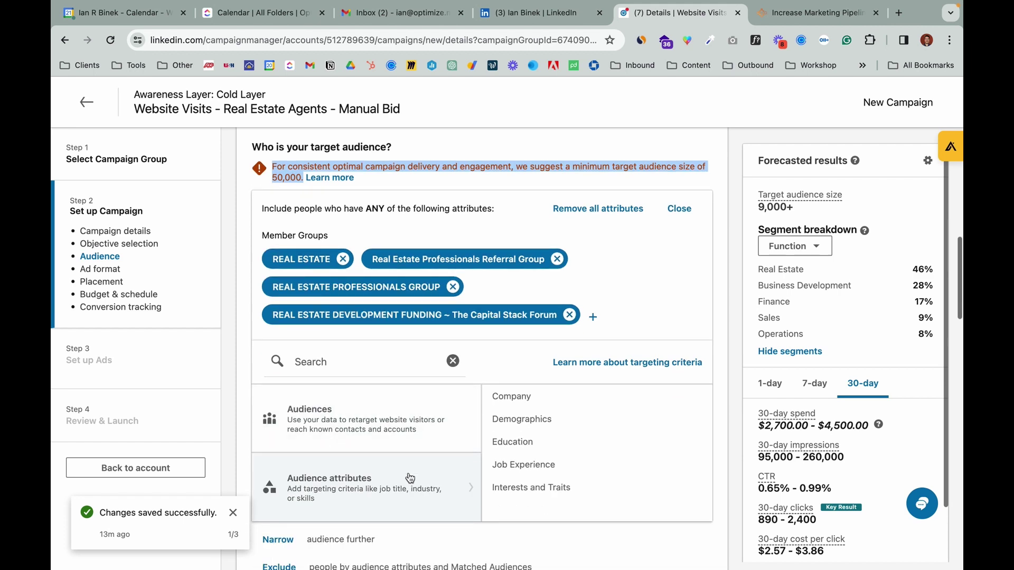
pyautogui.click(544, 464)
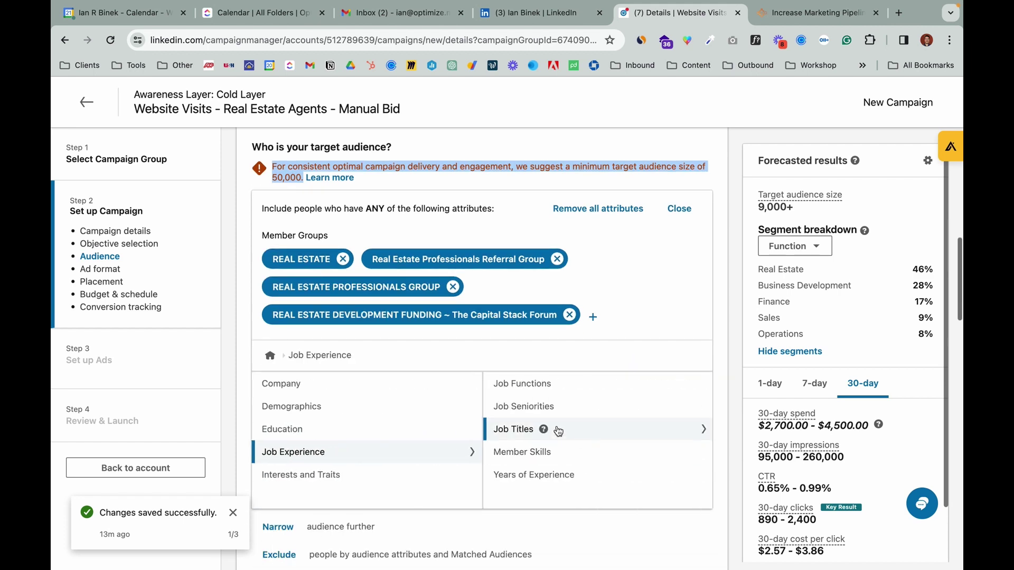
pyautogui.click(537, 386)
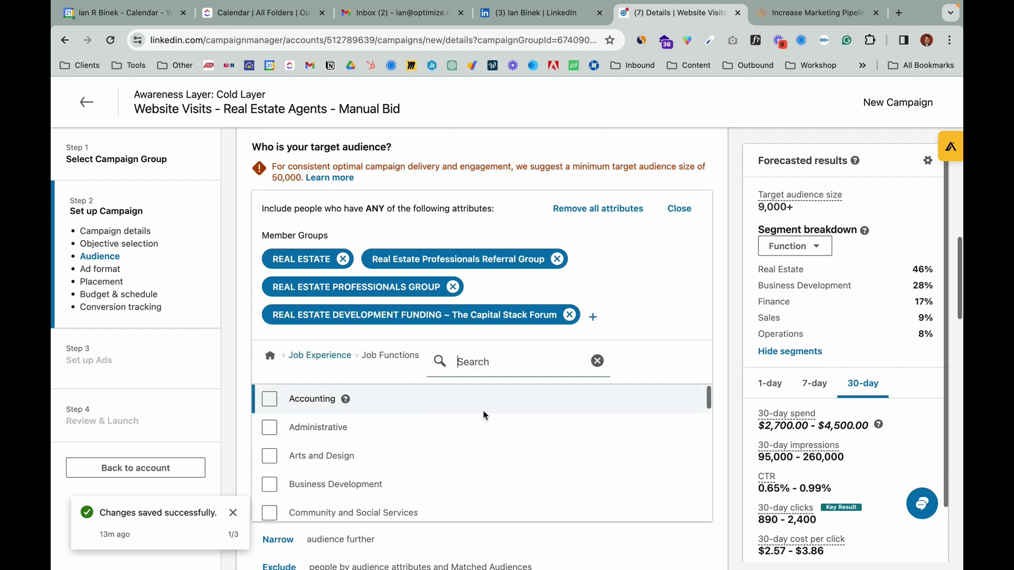
pyautogui.click(269, 484)
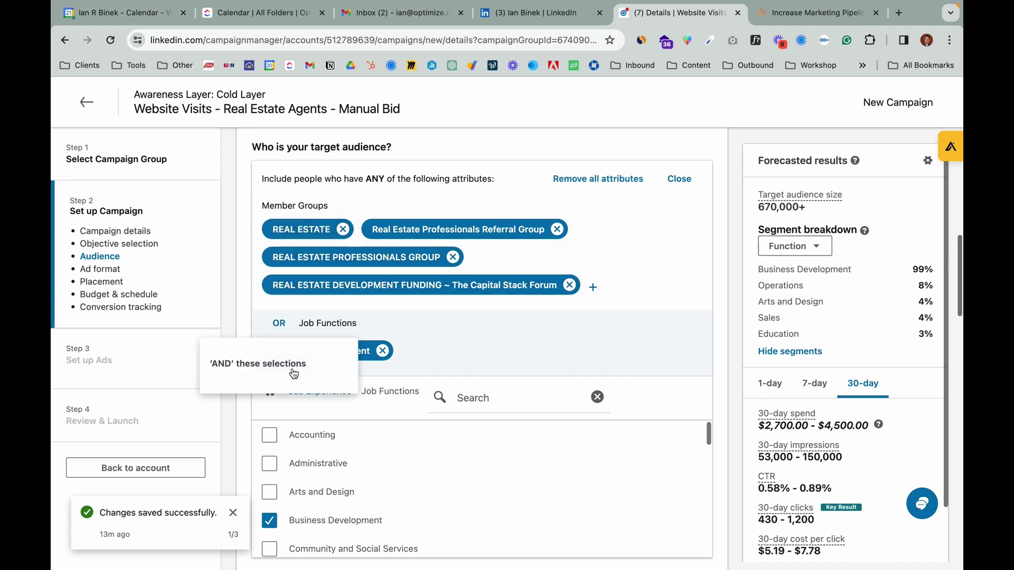
pyautogui.click(361, 377)
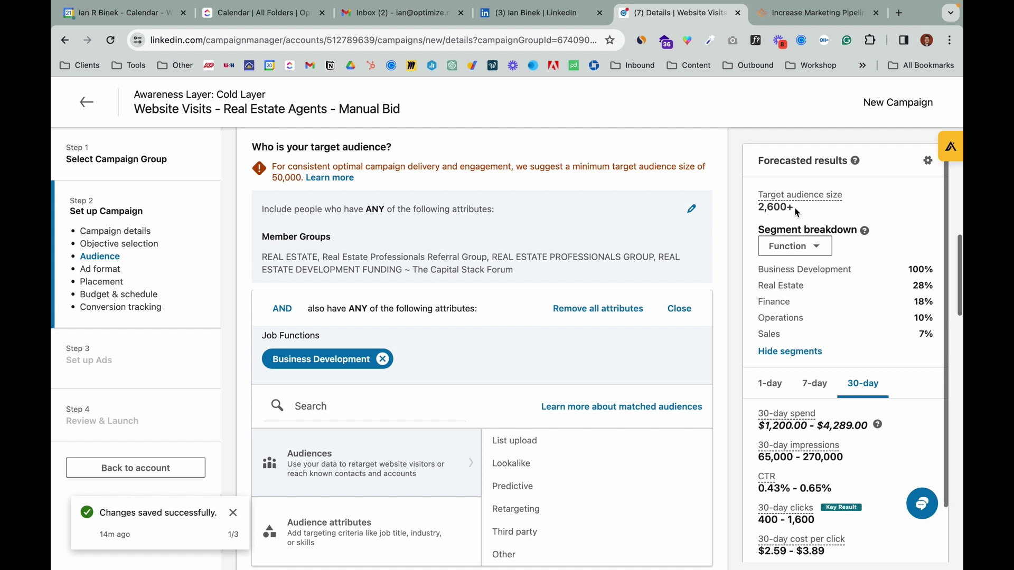
# Disable Audience Expansion for the target audience and read its explanation.
pyautogui.scroll(-4, 664, 262)
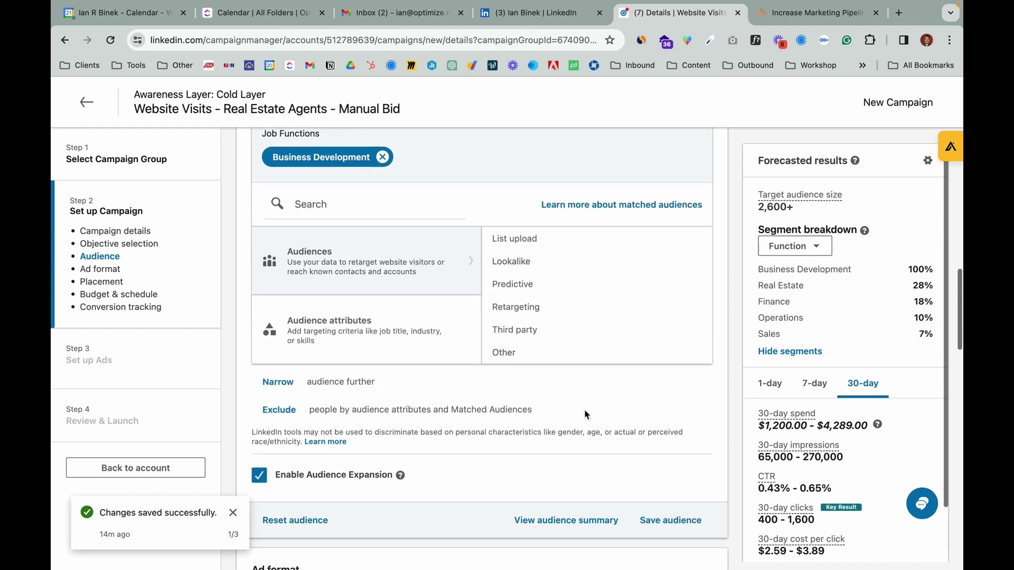
pyautogui.click(259, 478)
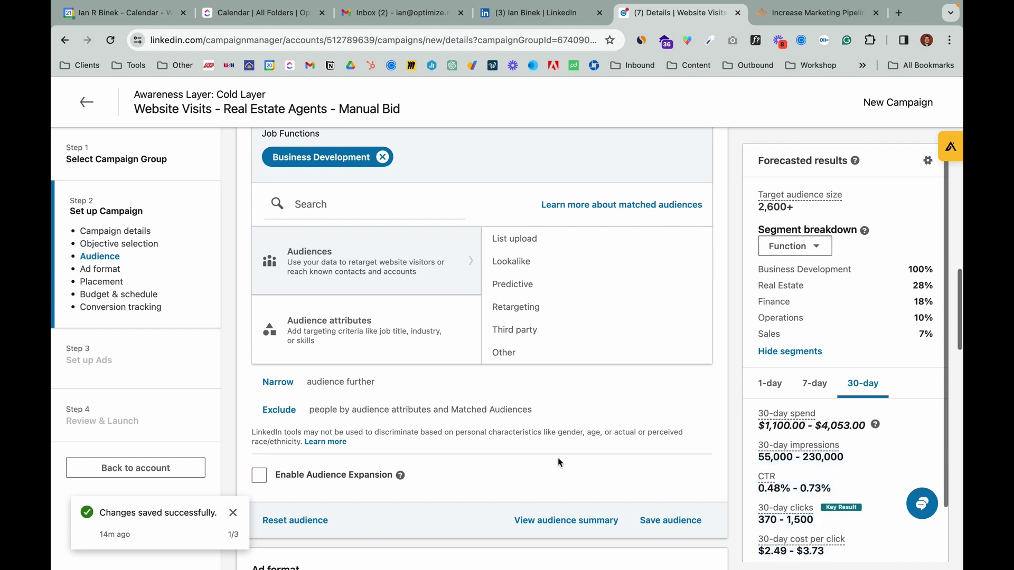
pyautogui.scroll(-3, 827, 480)
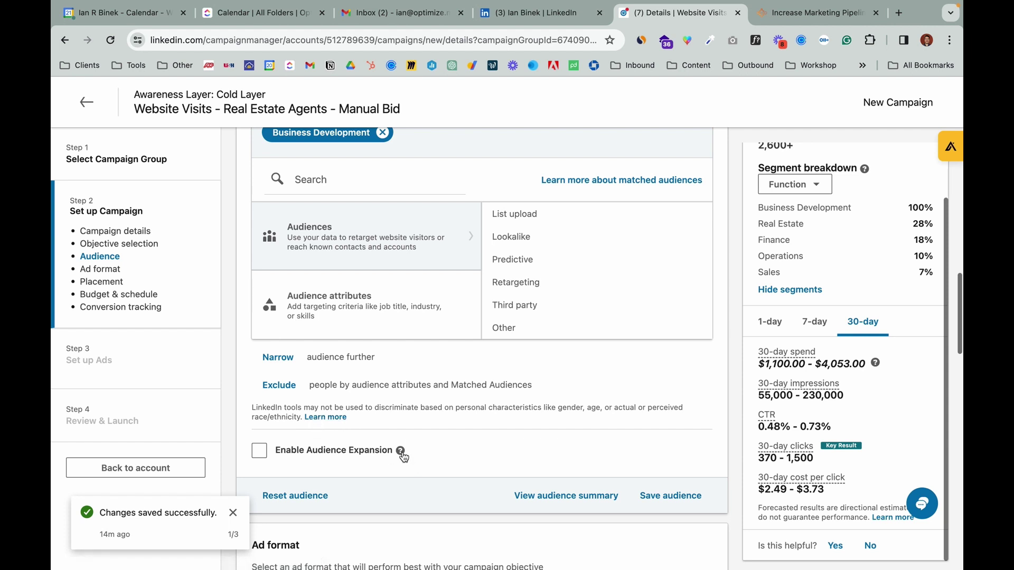
pyautogui.moveTo(404, 457)
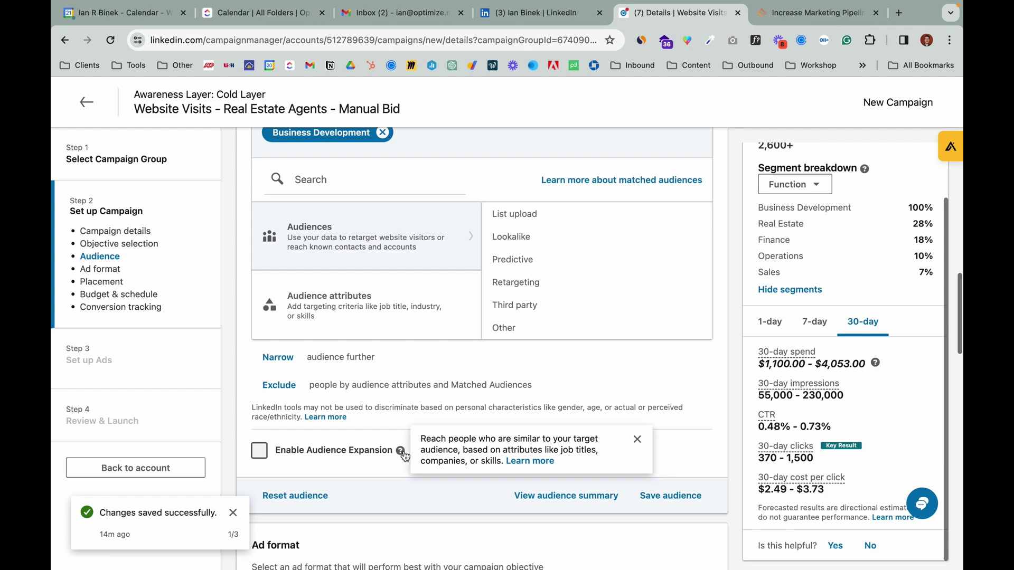
# Exclude the LinkedIn Audience Network from the ad placements and read the notice about disabling it.
pyautogui.scroll(-4, 413, 450)
pyautogui.scroll(-3, 414, 455)
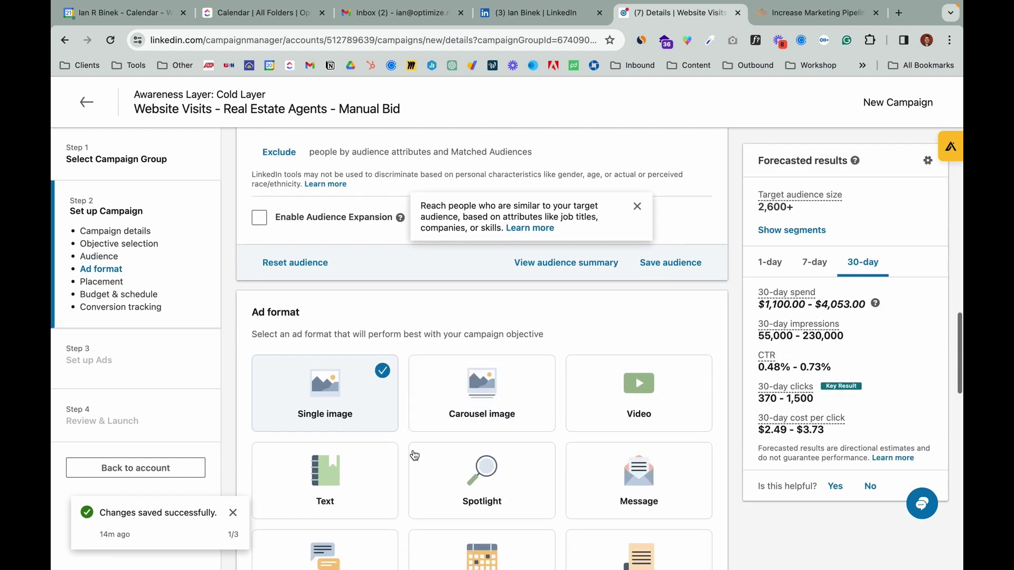
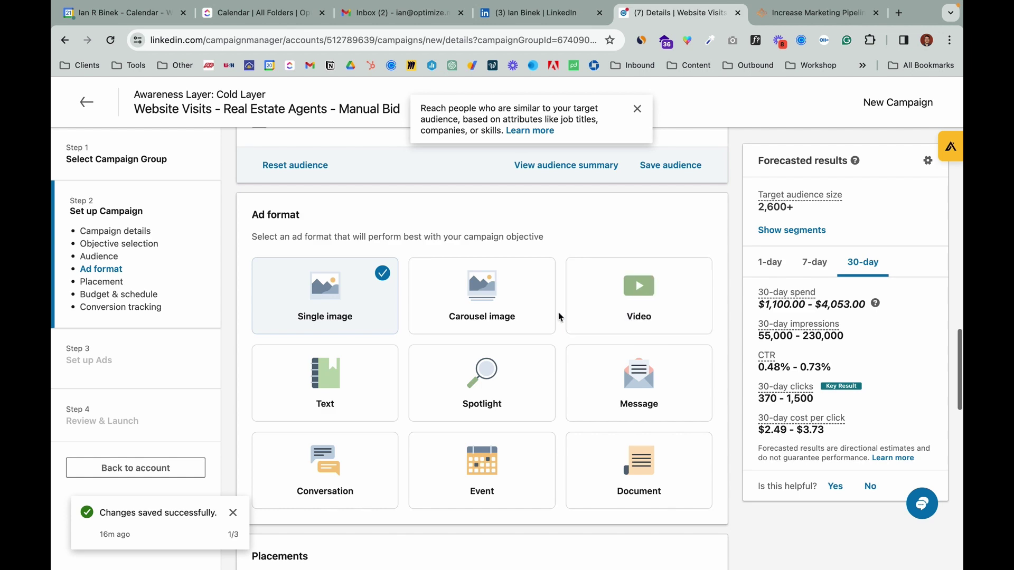
pyautogui.scroll(-3, 556, 246)
pyautogui.scroll(-3, 557, 247)
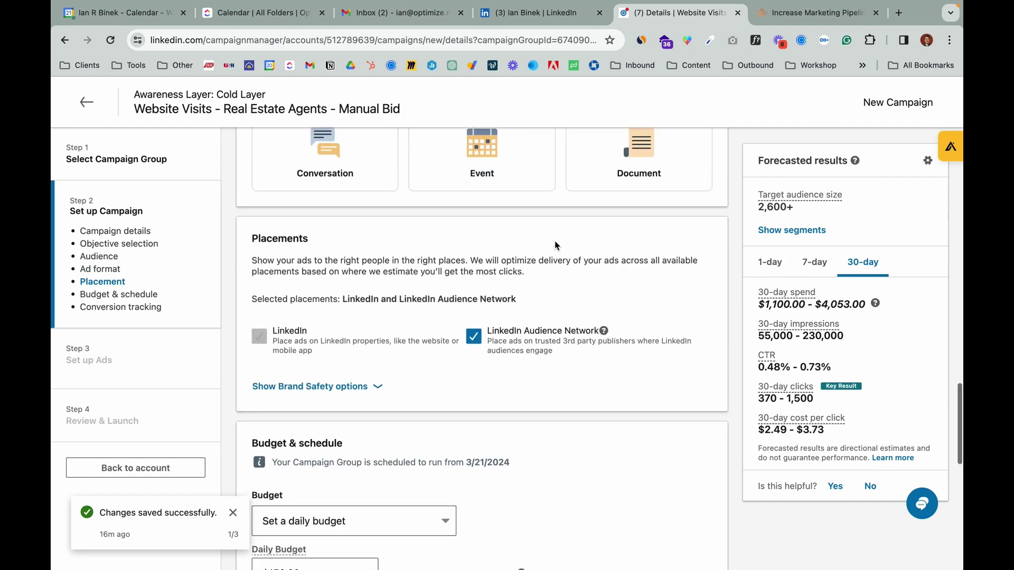
pyautogui.click(474, 337)
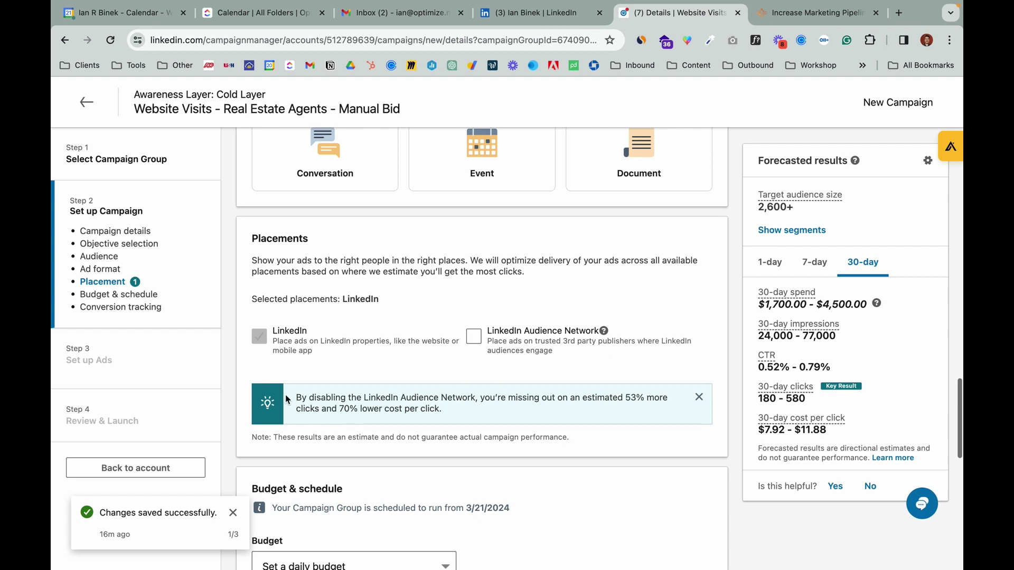
pyautogui.moveTo(292, 397); pyautogui.dragTo(451, 419)
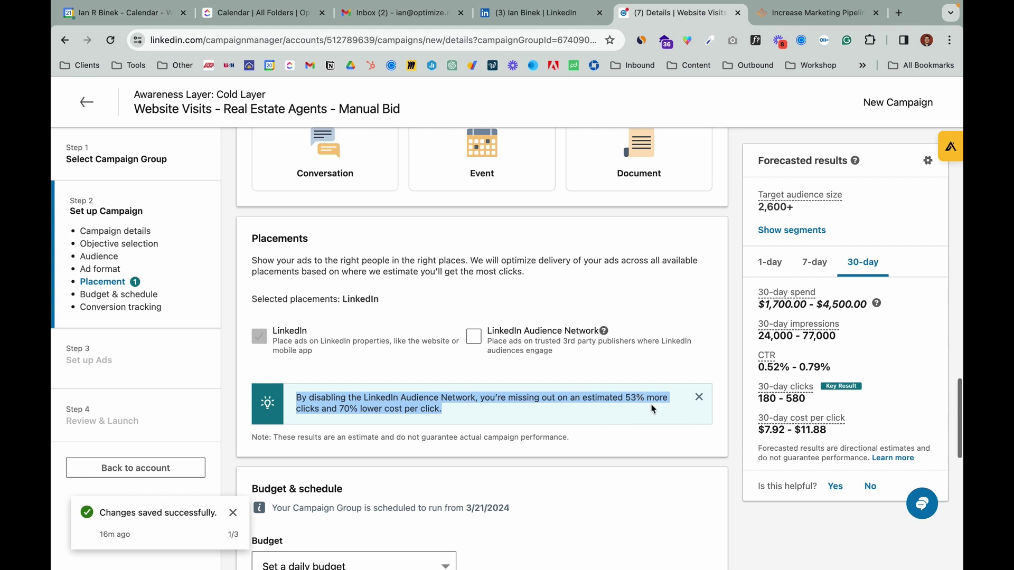
pyautogui.click(505, 419)
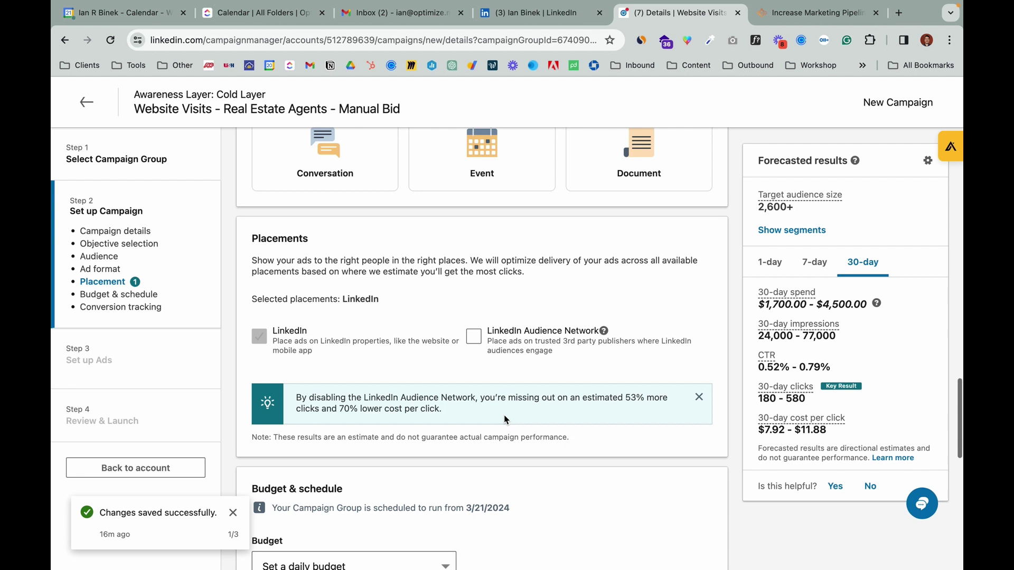
# Review the campaign's daily budget and schedule settings.
pyautogui.scroll(-6, 504, 414)
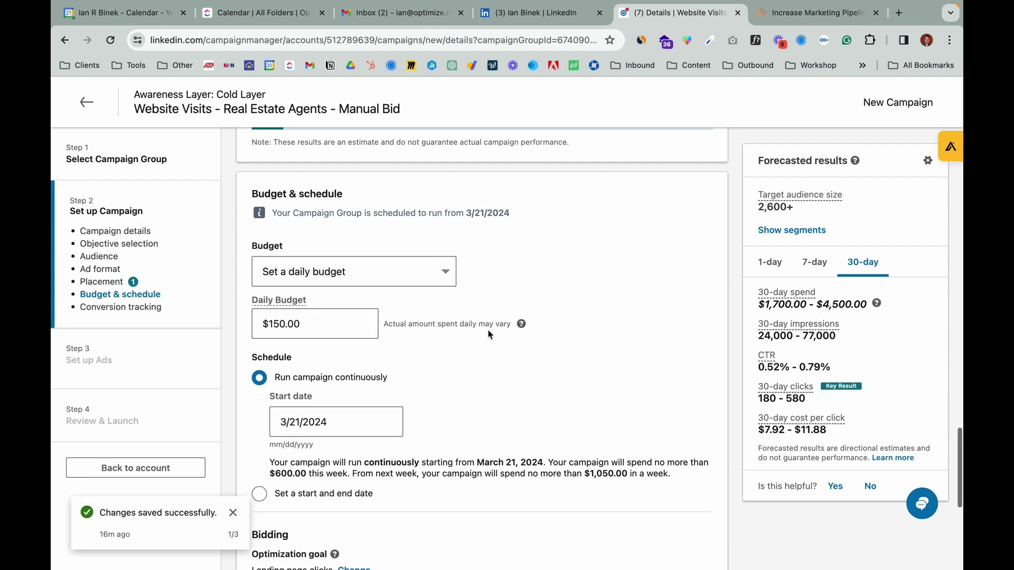
pyautogui.click(307, 326)
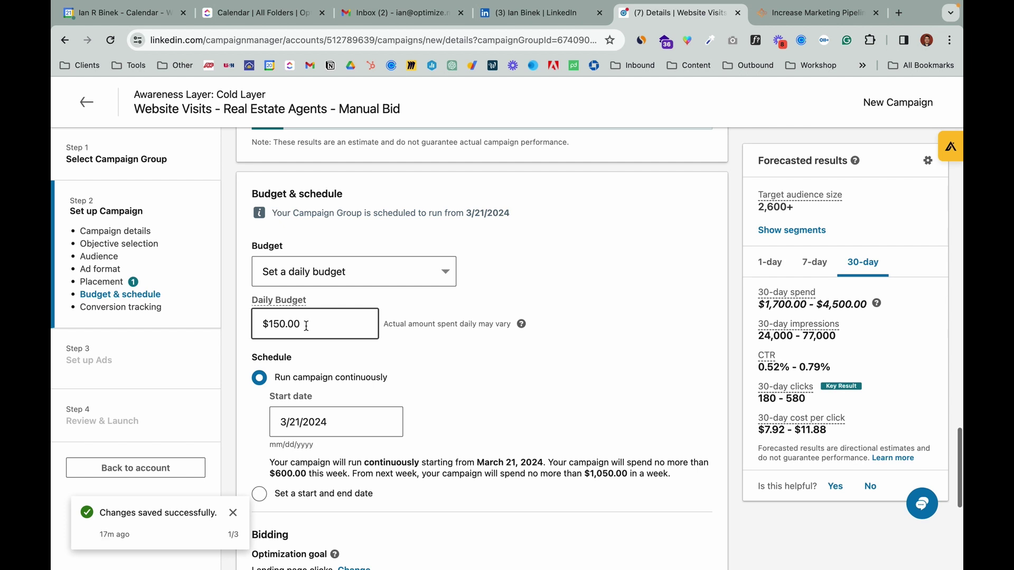
pyautogui.scroll(-3, 532, 385)
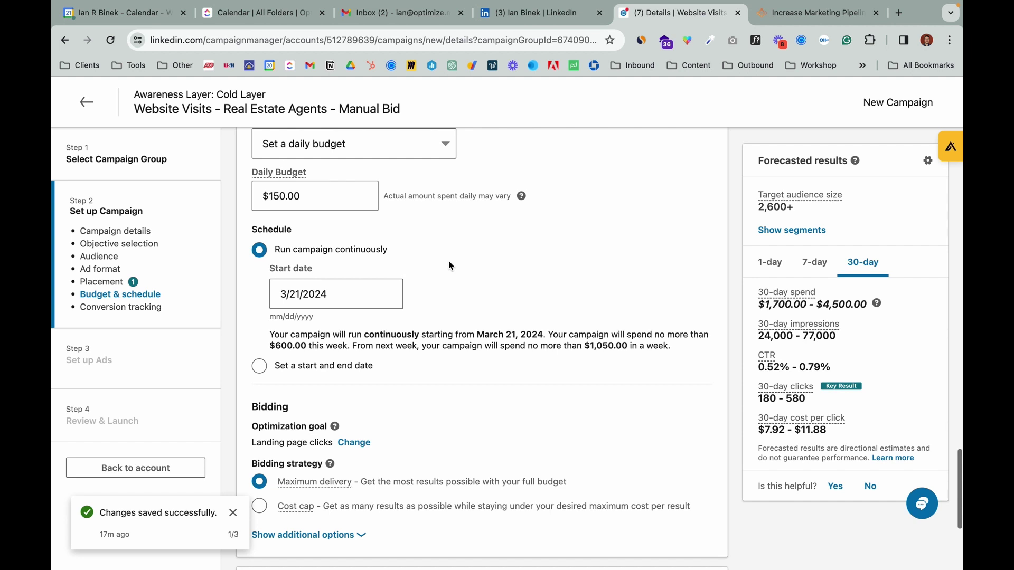
# Reveal the additional bidding options and choose Manual bidding as the bidding strategy.
pyautogui.scroll(-5, 450, 266)
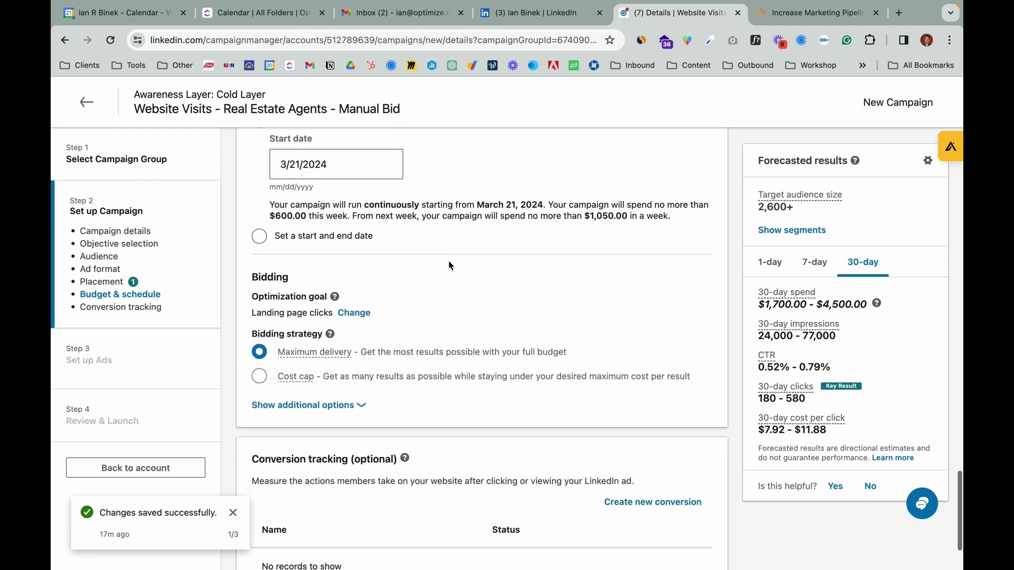
pyautogui.scroll(-2, 449, 266)
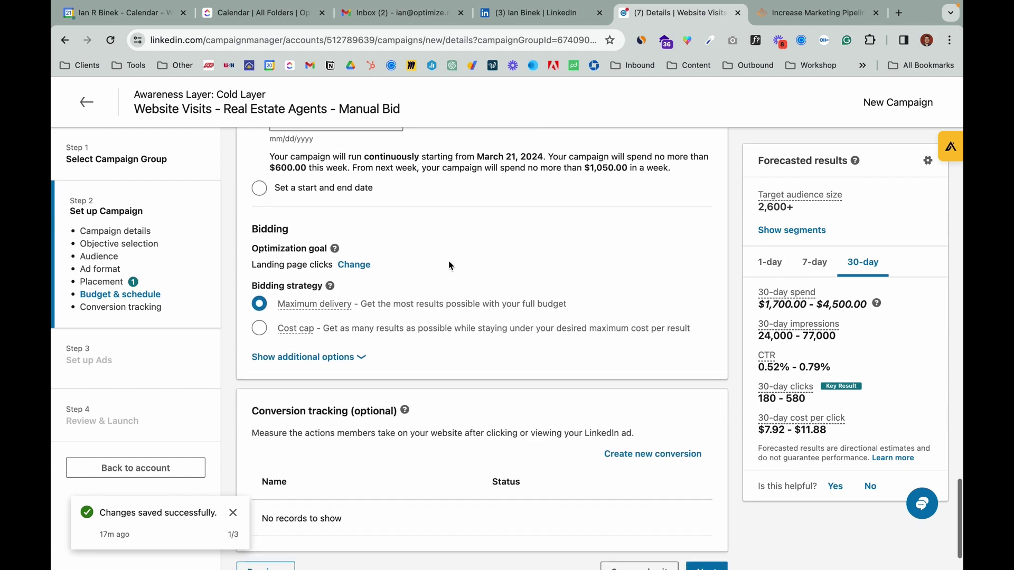
pyautogui.click(317, 364)
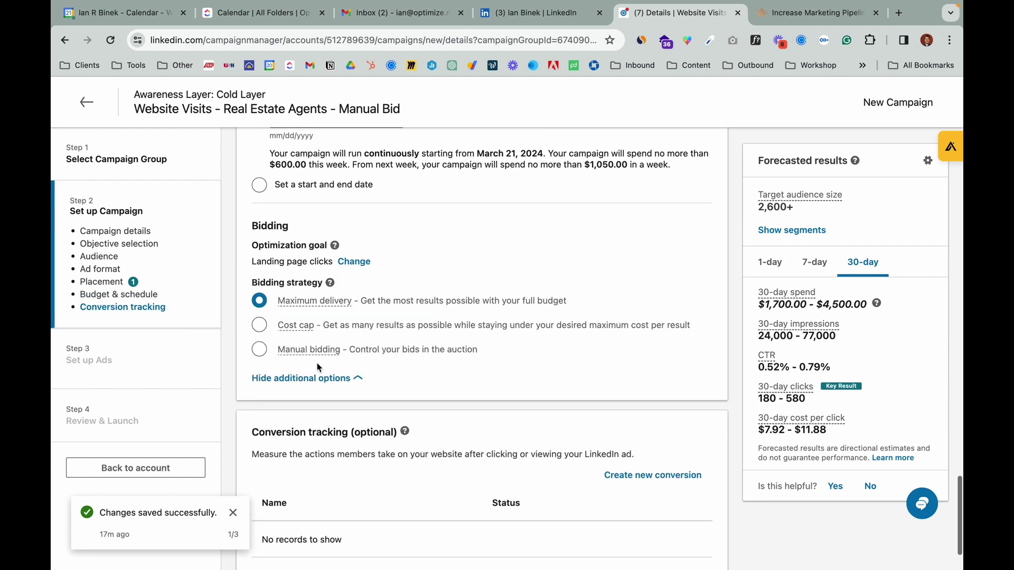
pyautogui.moveTo(306, 315)
pyautogui.click(343, 353)
pyautogui.scroll(3, 368, 377)
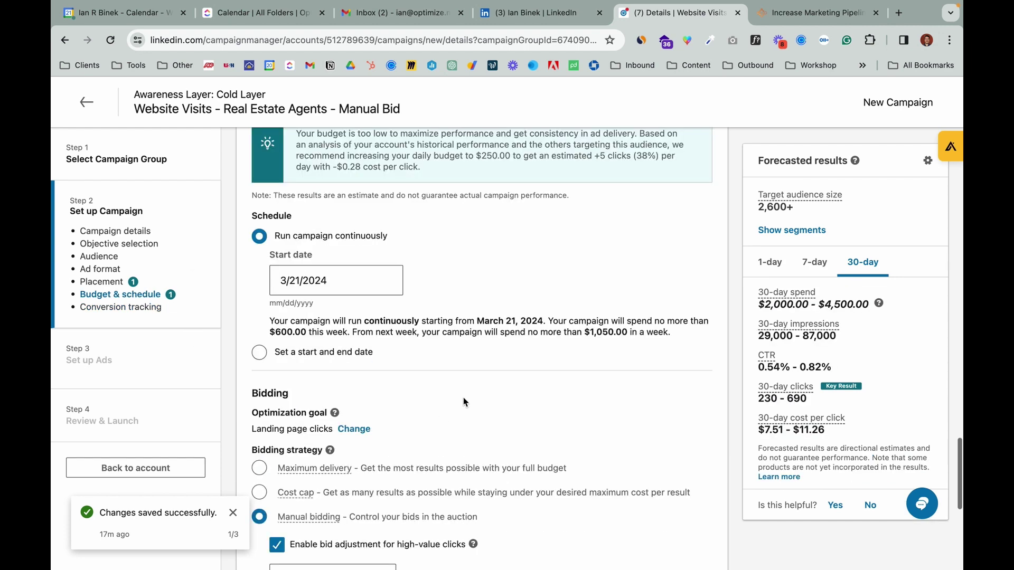
pyautogui.scroll(-3, 464, 397)
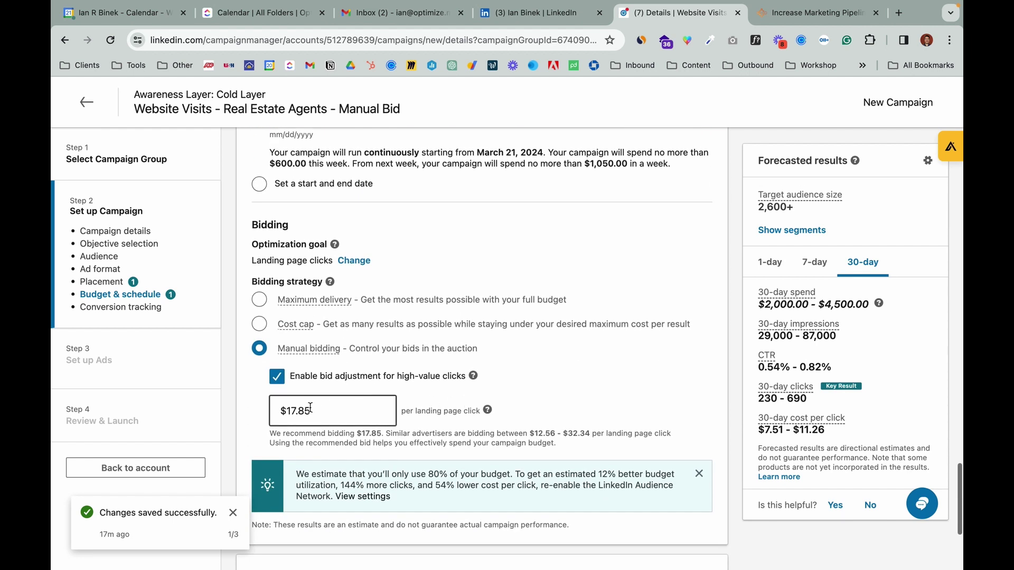
# Compare the recommended bid with the range similar advertisers bid, and recheck the audience attributes behind it.
pyautogui.moveTo(311, 411); pyautogui.dragTo(277, 411)
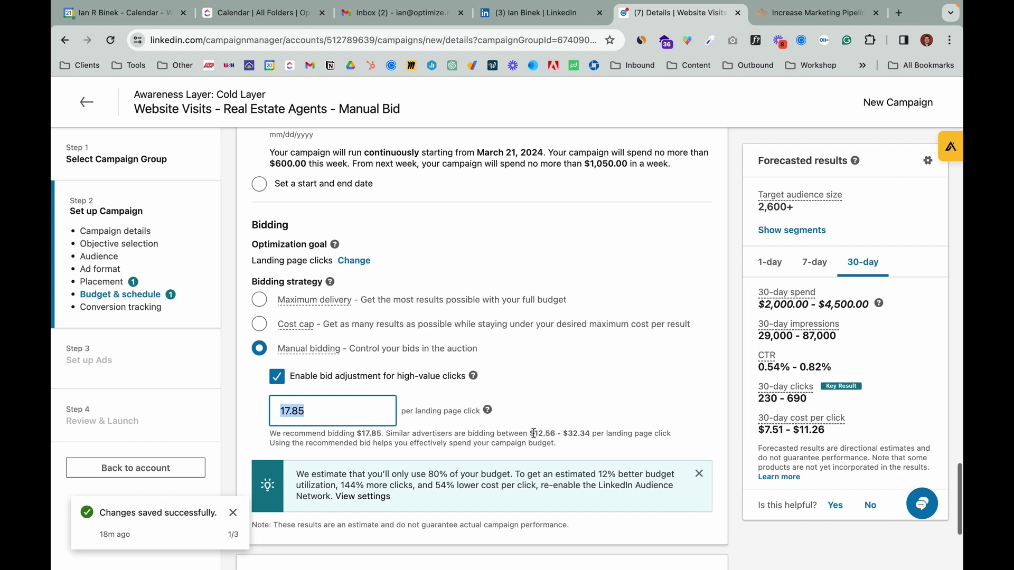
pyautogui.moveTo(529, 434); pyautogui.dragTo(556, 430)
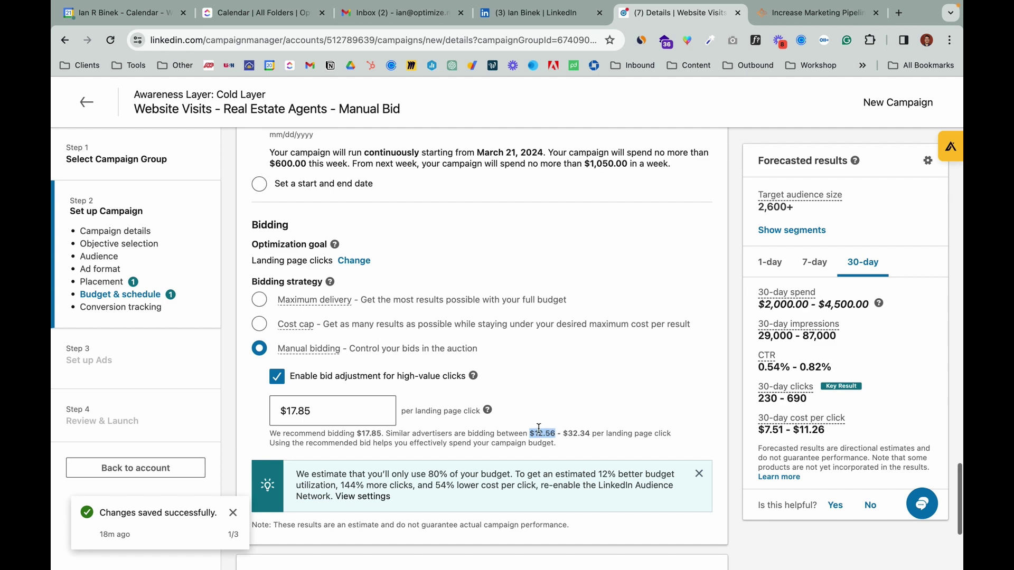
pyautogui.scroll(15, 517, 299)
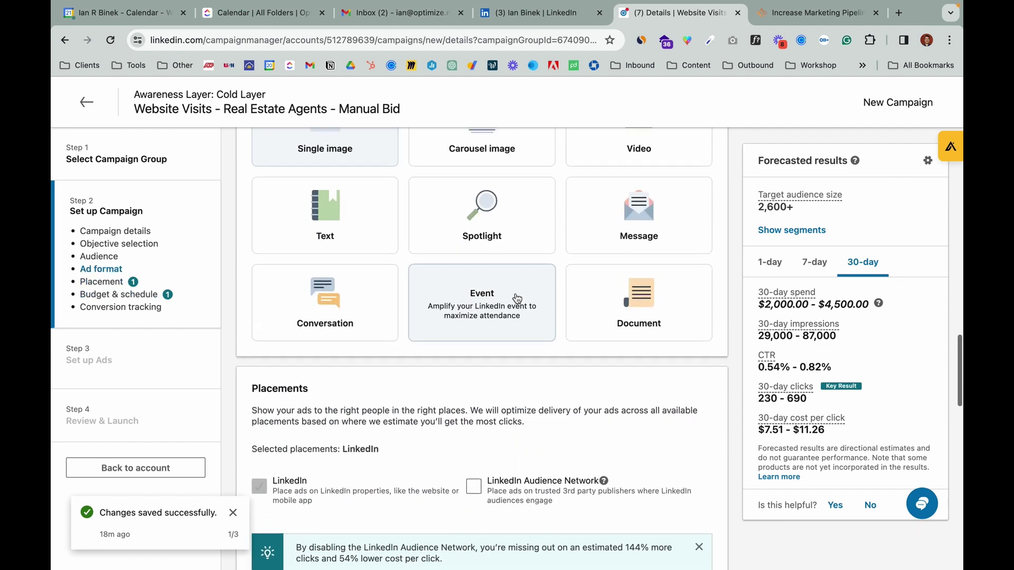
pyautogui.scroll(10, 517, 299)
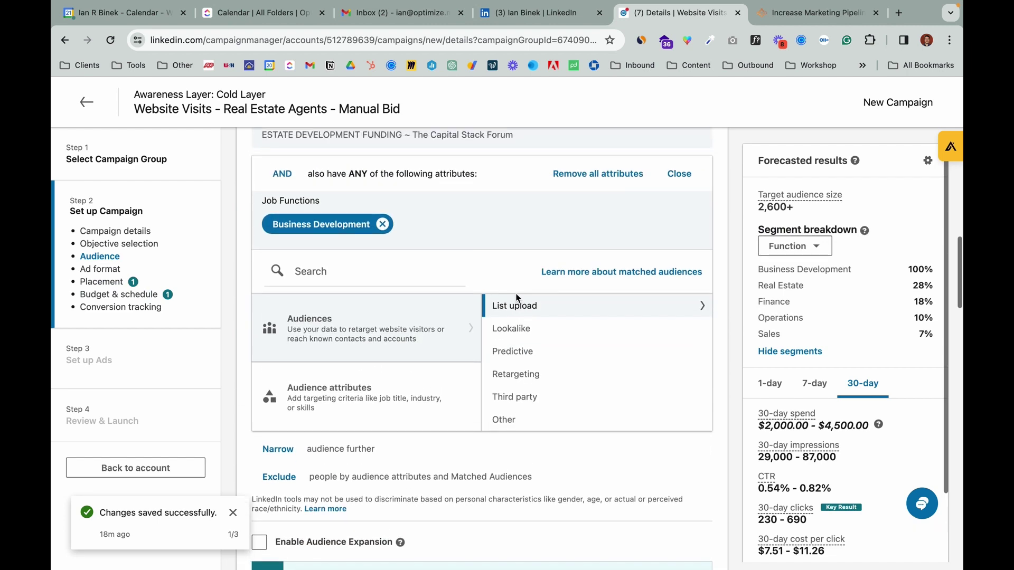
pyautogui.scroll(1, 517, 299)
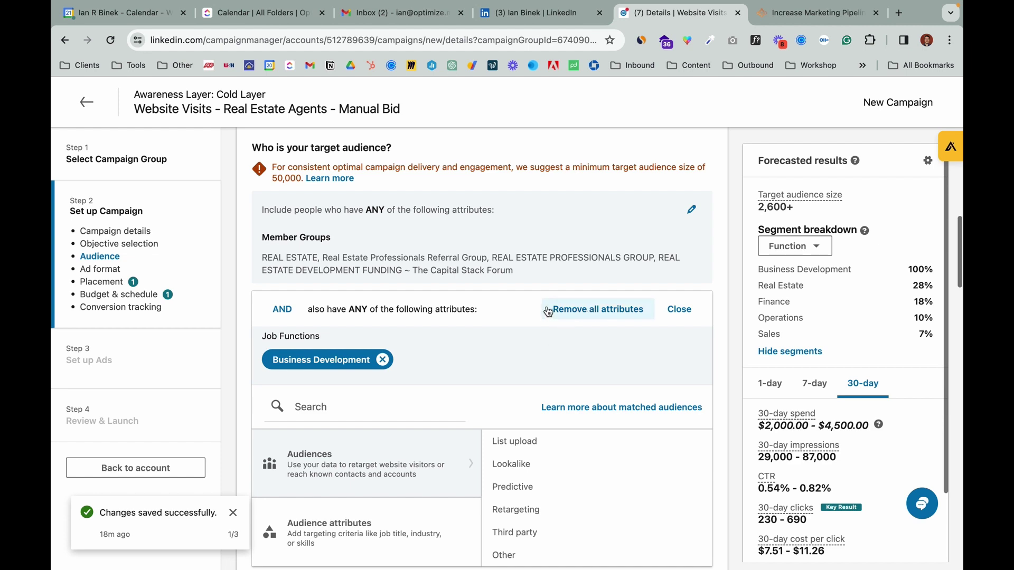
pyautogui.scroll(-15, 512, 281)
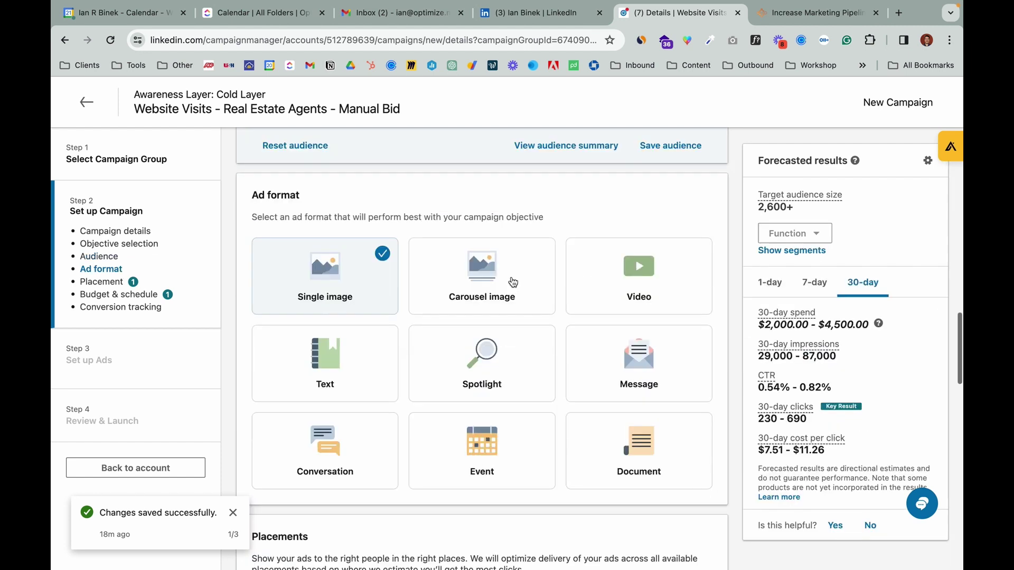
pyautogui.scroll(-3, 512, 281)
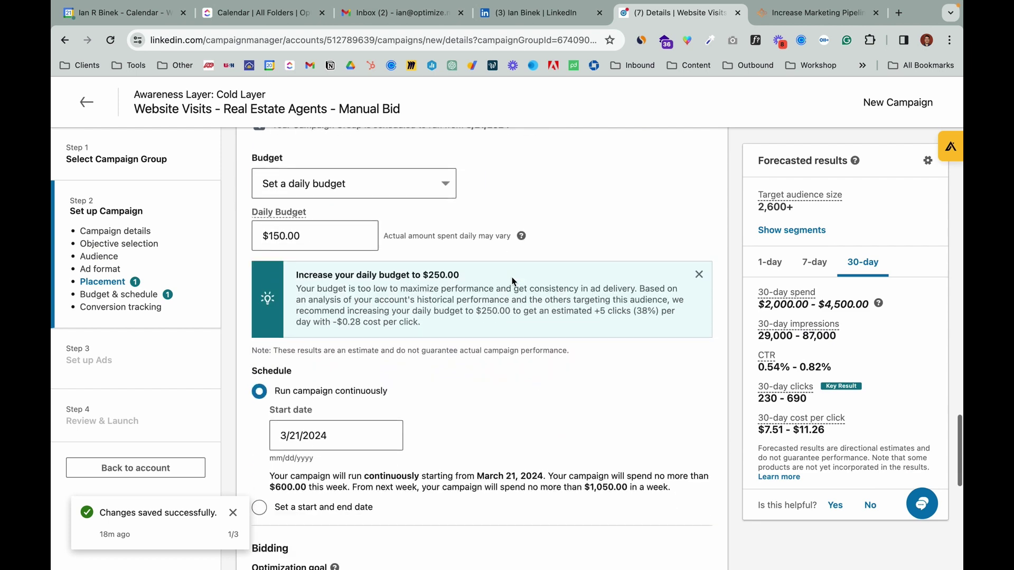
pyautogui.scroll(-7, 493, 504)
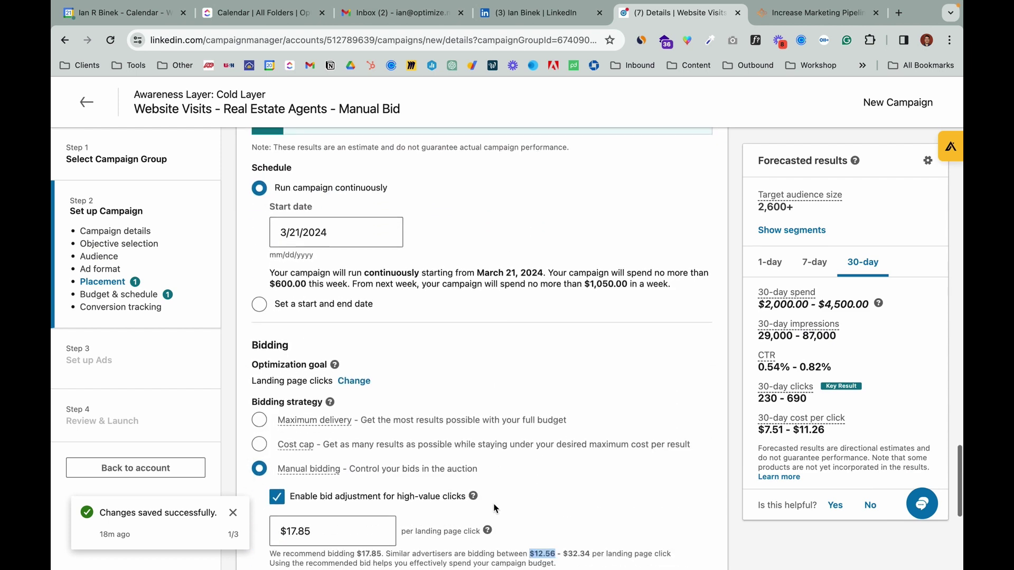
pyautogui.scroll(-1, 494, 504)
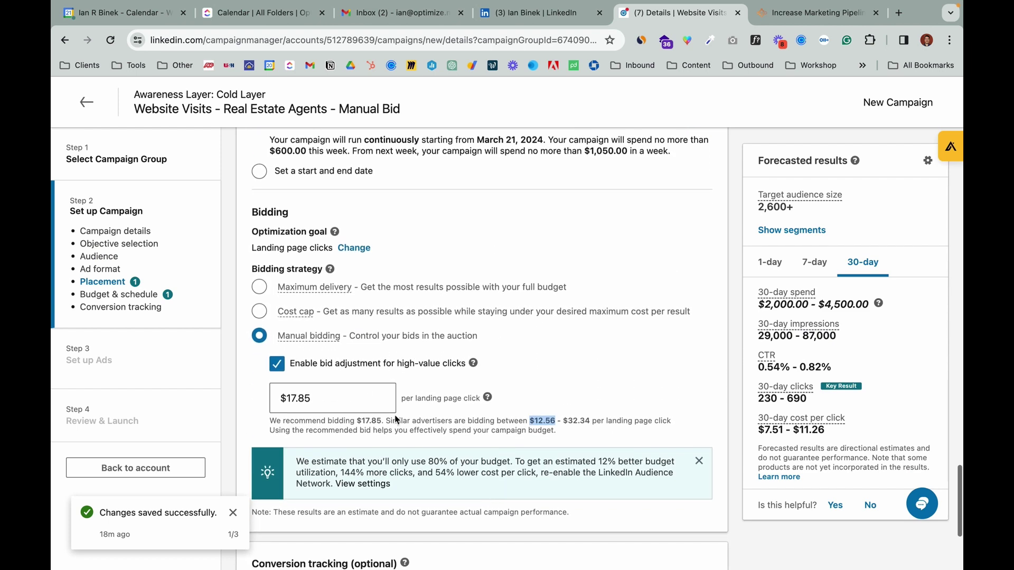
# Set the manual bid to $12.56 per landing page click.
pyautogui.click(345, 399)
pyautogui.doubleClick(345, 399)
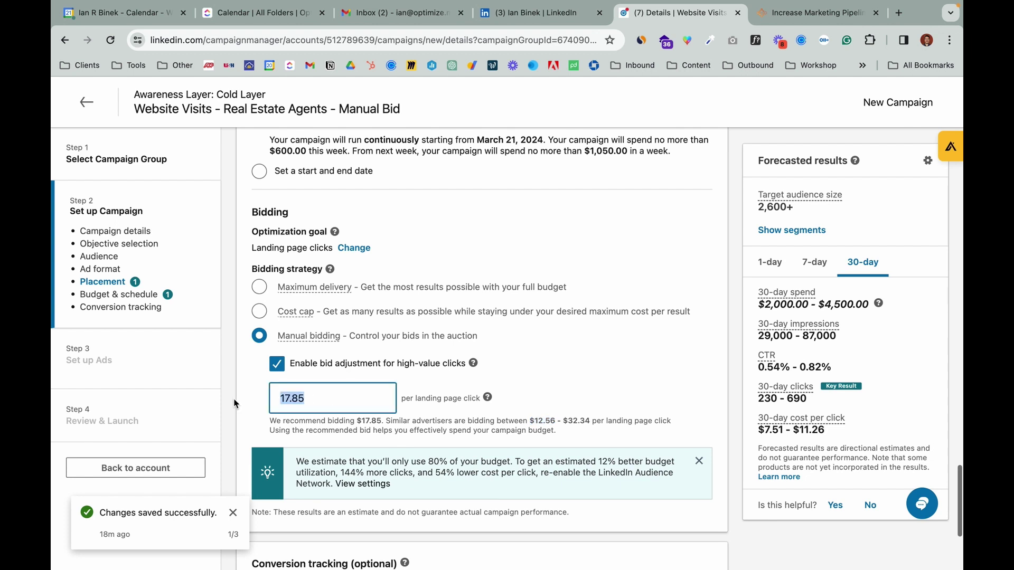
pyautogui.write('12.56')
pyautogui.click(547, 375)
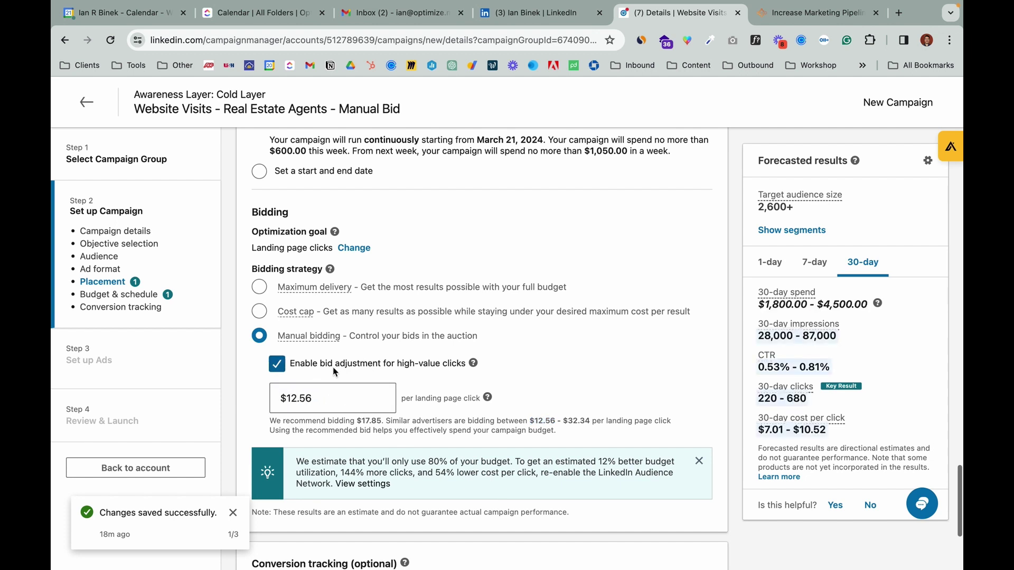
# Save the campaign settings, confirming the objective and ad format, and dismiss the article sponsoring tip in the ad setup.
pyautogui.scroll(-1, 335, 372)
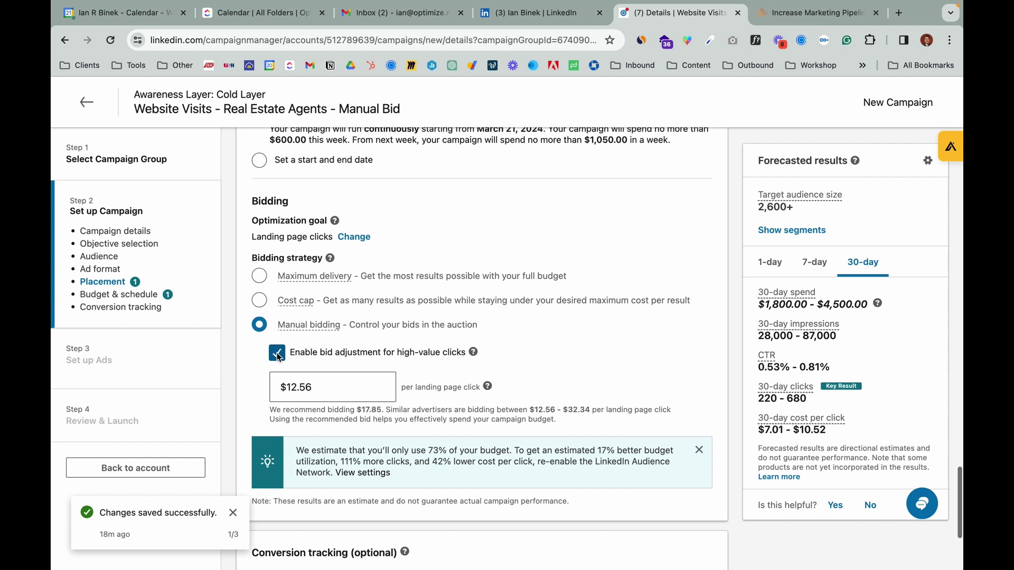
pyautogui.moveTo(342, 281)
pyautogui.moveTo(313, 334)
pyautogui.scroll(-4, 529, 354)
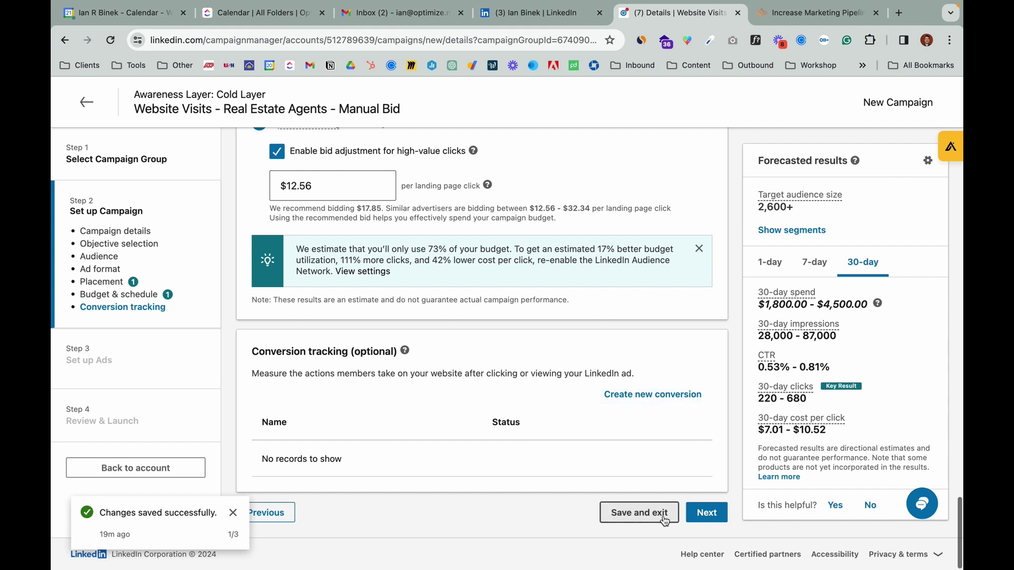
pyautogui.click(715, 517)
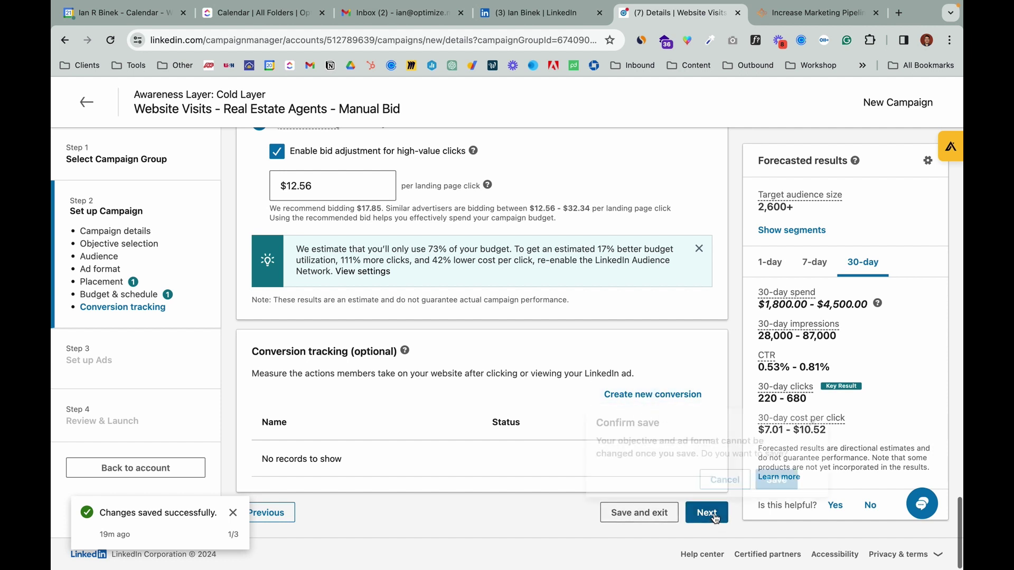
pyautogui.click(776, 479)
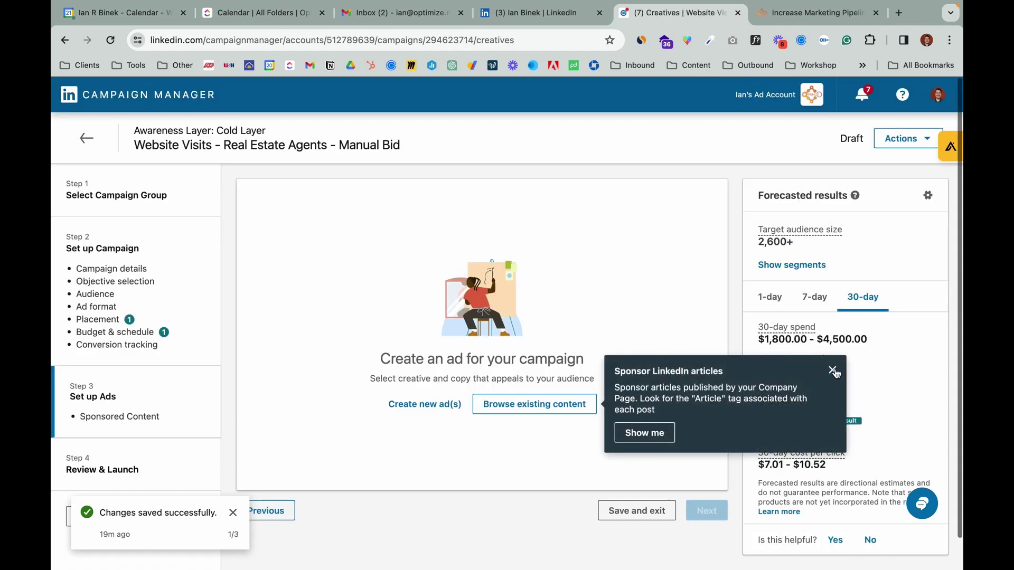
pyautogui.click(833, 370)
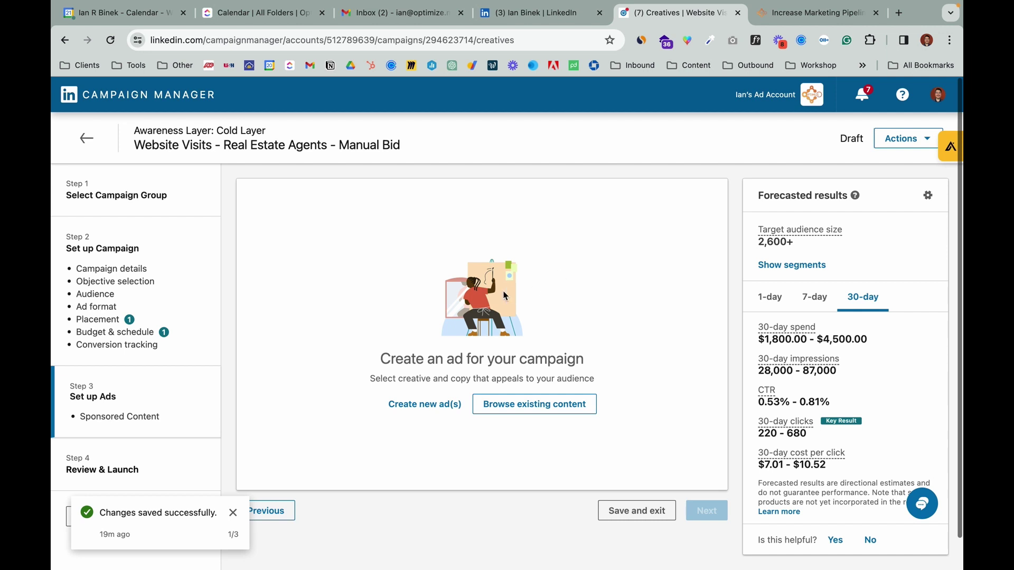
# Start a new image ad for the campaign and name it "1 - Ebooka".
pyautogui.click(443, 410)
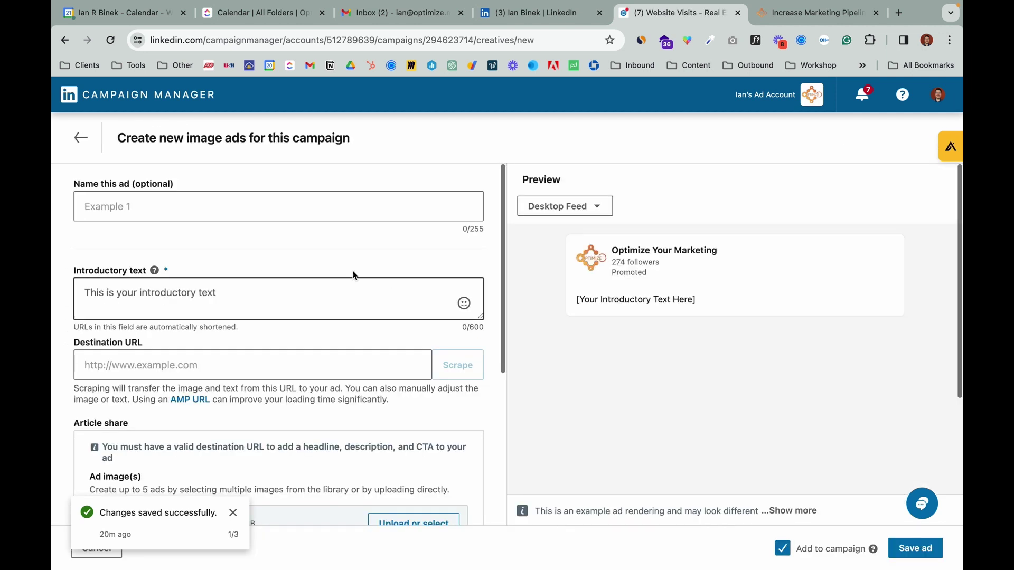
pyautogui.click(126, 211)
pyautogui.click(133, 211)
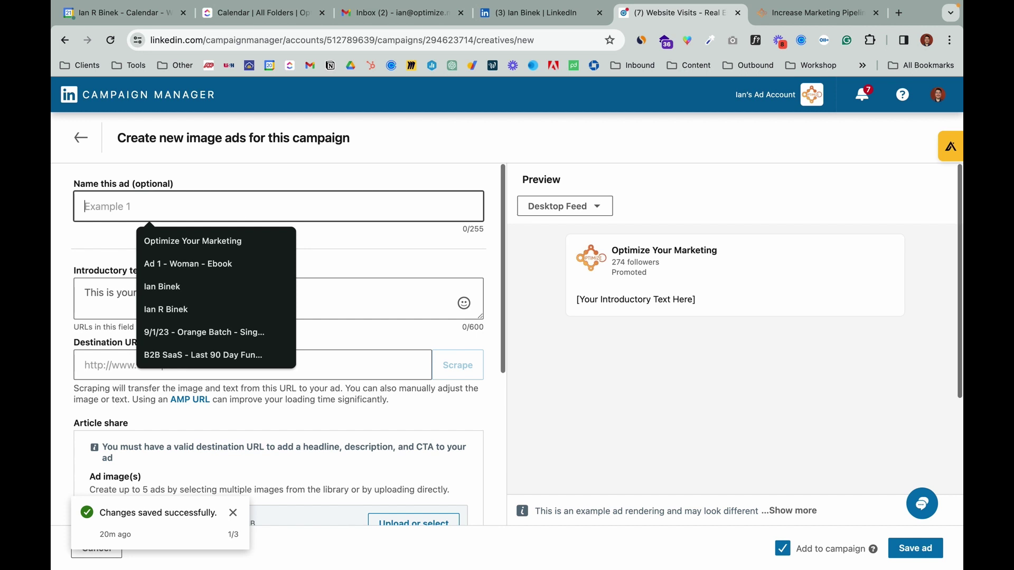
pyautogui.write('1')
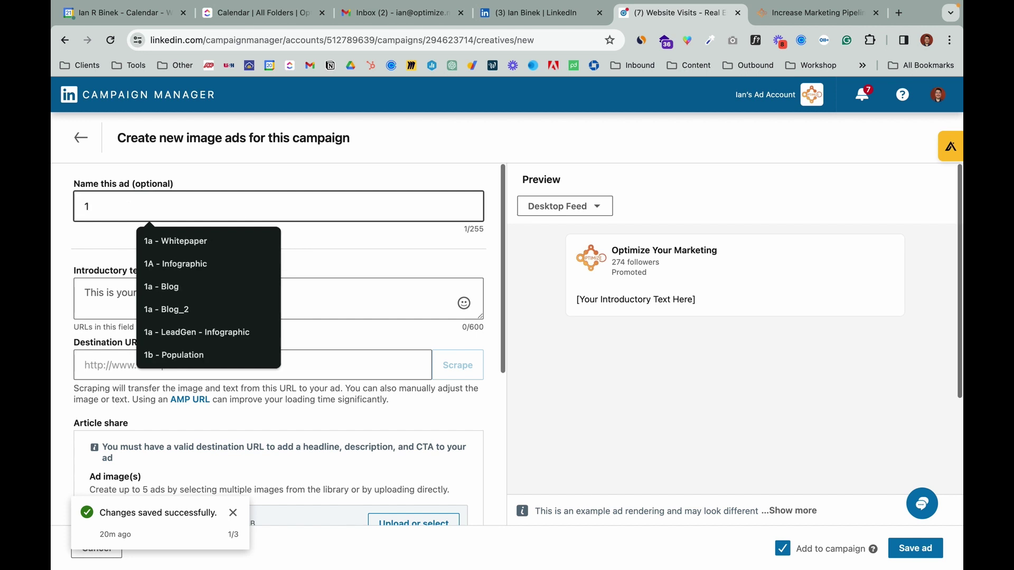
pyautogui.press('BackSpace')
pyautogui.write('-')
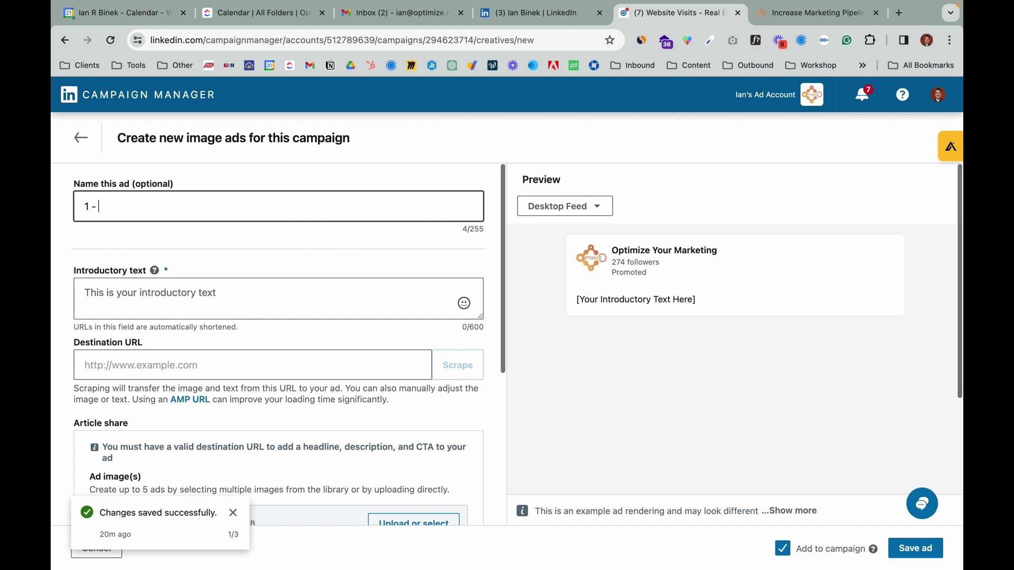
pyautogui.write(' Ebook')
pyautogui.write('1')
pyautogui.press('BackSpace')
pyautogui.write('a')
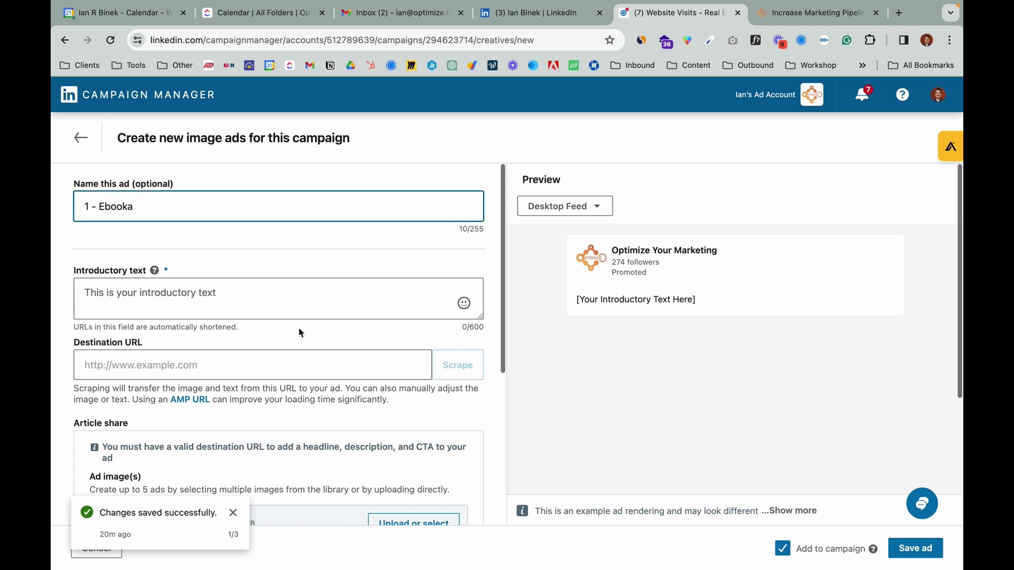
# Look through the ad form's URL, image, headline and description fields and the feed options of the preview.
pyautogui.scroll(-3, 301, 333)
pyautogui.scroll(-3, 300, 332)
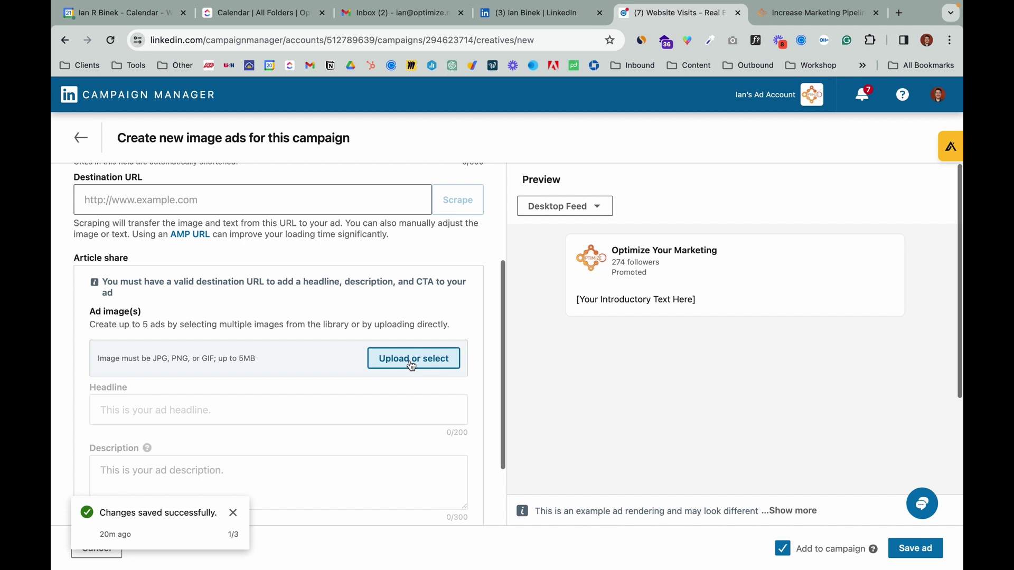
pyautogui.scroll(5, 396, 302)
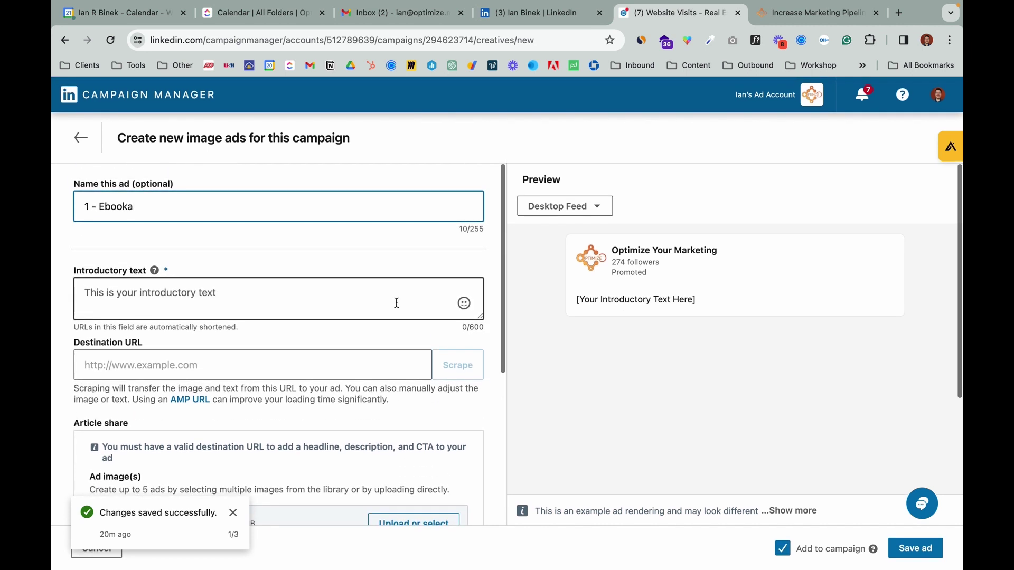
pyautogui.click(586, 205)
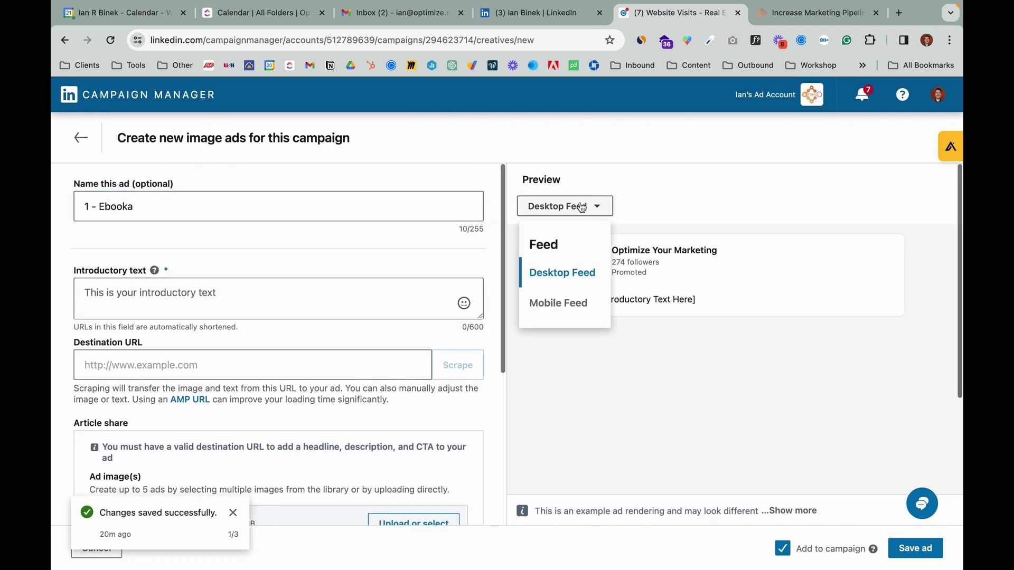
pyautogui.click(582, 405)
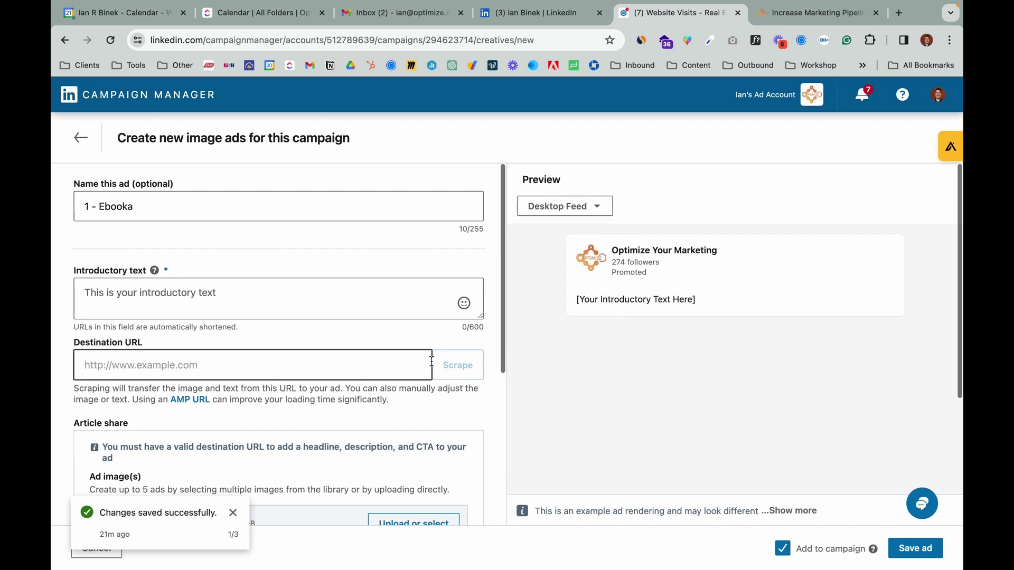
# Try the suffixes _1, _2 and _3 on the ad name, removing each of them again.
pyautogui.click(155, 211)
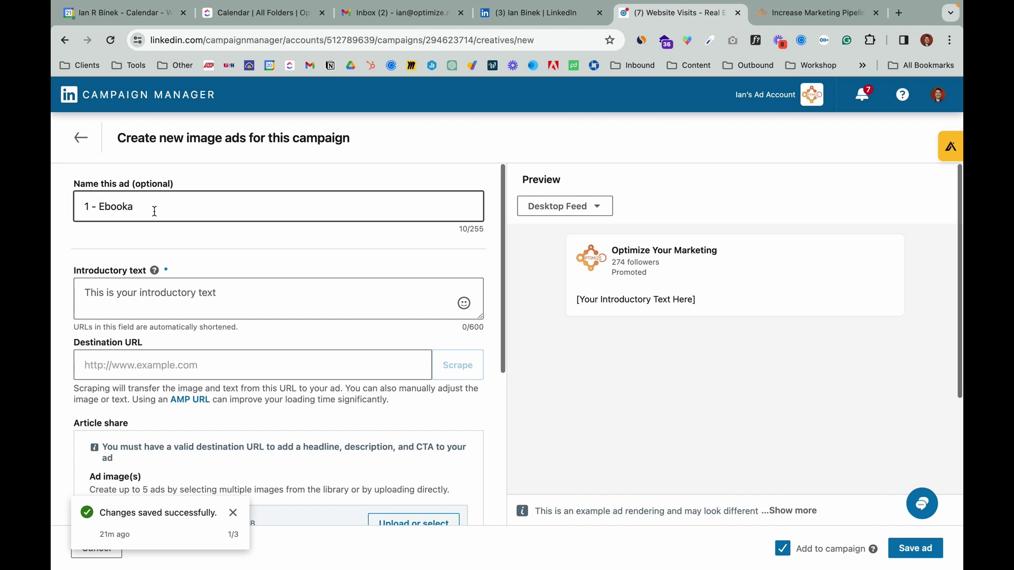
pyautogui.write('_1')
pyautogui.press('BackSpace')
pyautogui.write('2')
pyautogui.press('BackSpace')
pyautogui.write('3')
pyautogui.press('BackSpace')
pyautogui.press('BackSpace')
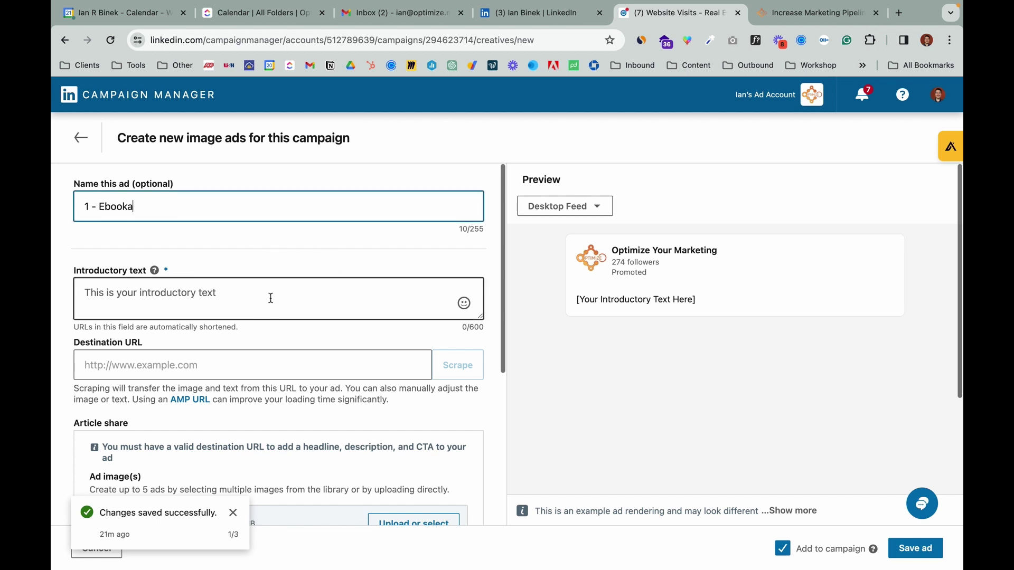
# Examine the image ad form's introductory text, destination URL, image, headline, description and call-to-action fields.
pyautogui.click(231, 289)
pyautogui.scroll(-2, 360, 296)
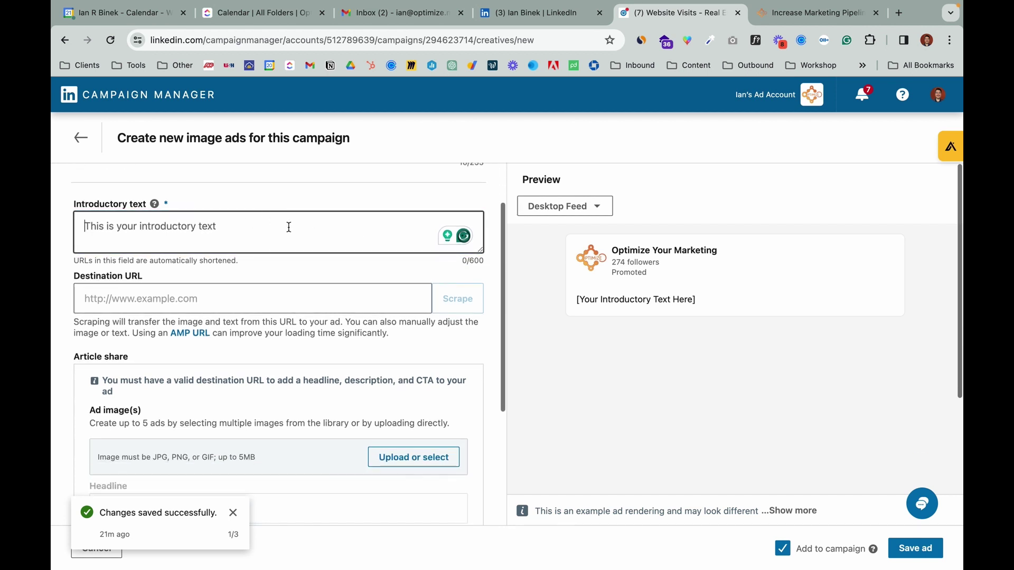
pyautogui.click(218, 301)
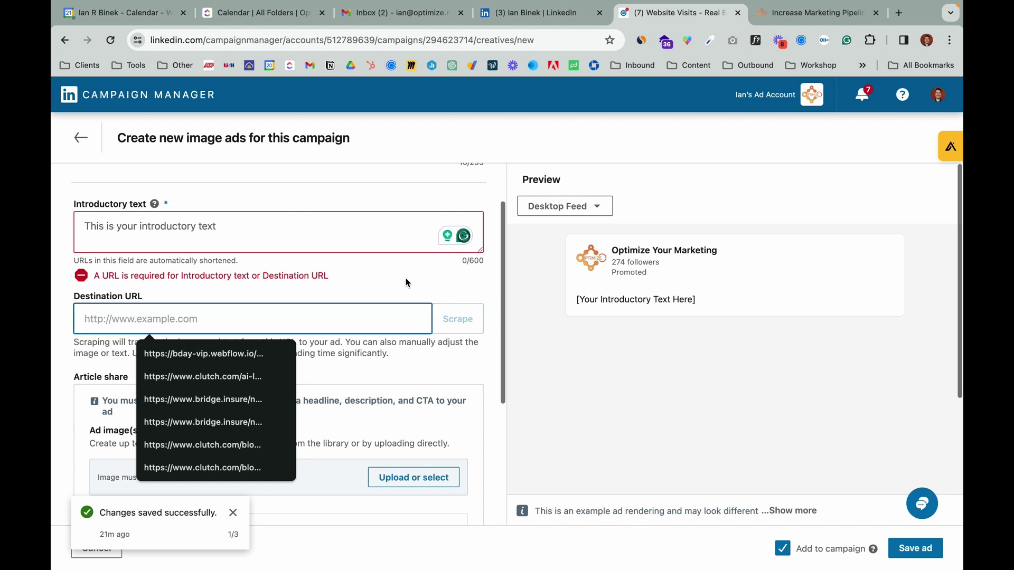
pyautogui.click(405, 283)
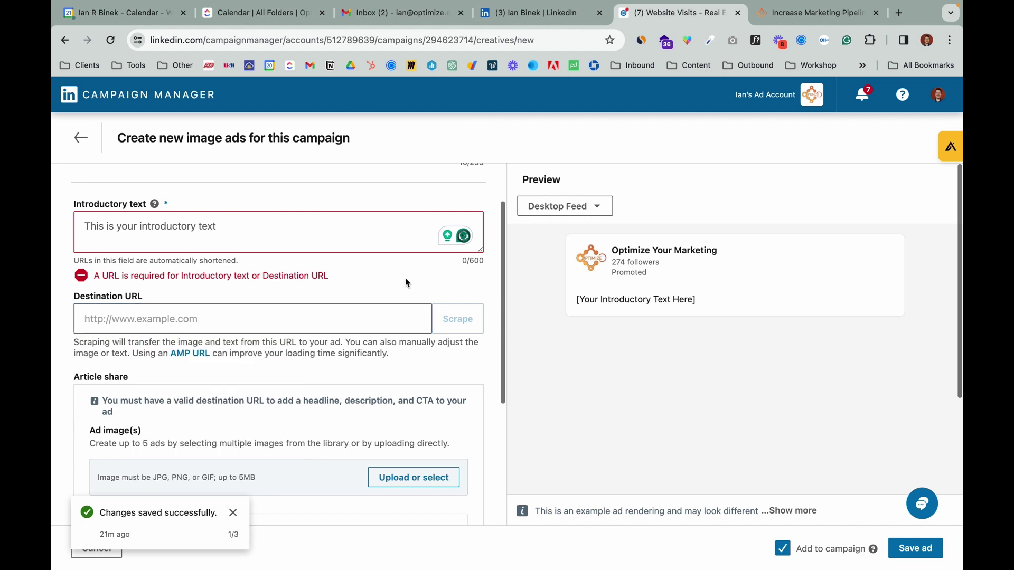
pyautogui.scroll(-3, 405, 280)
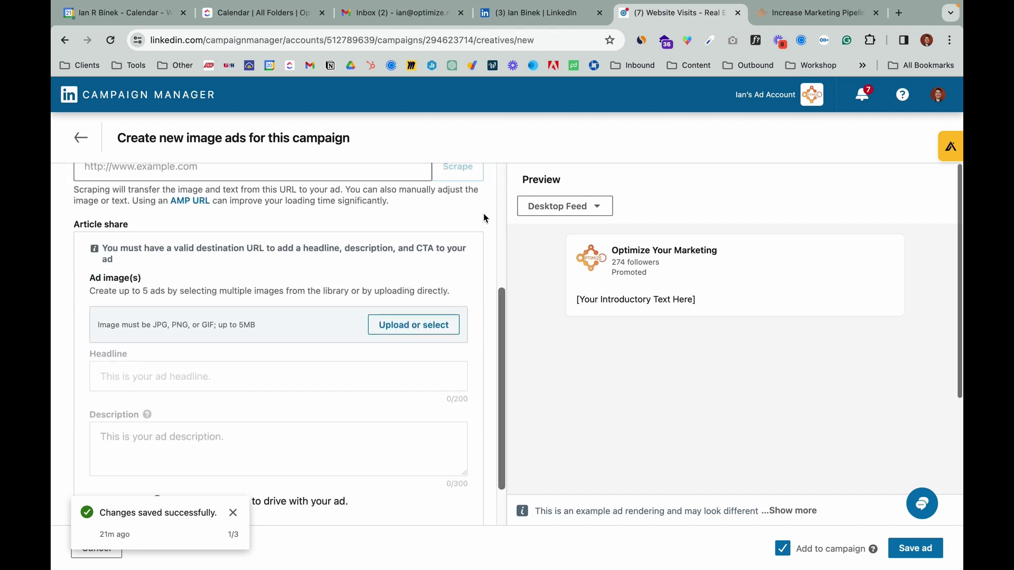
pyautogui.scroll(1, 485, 218)
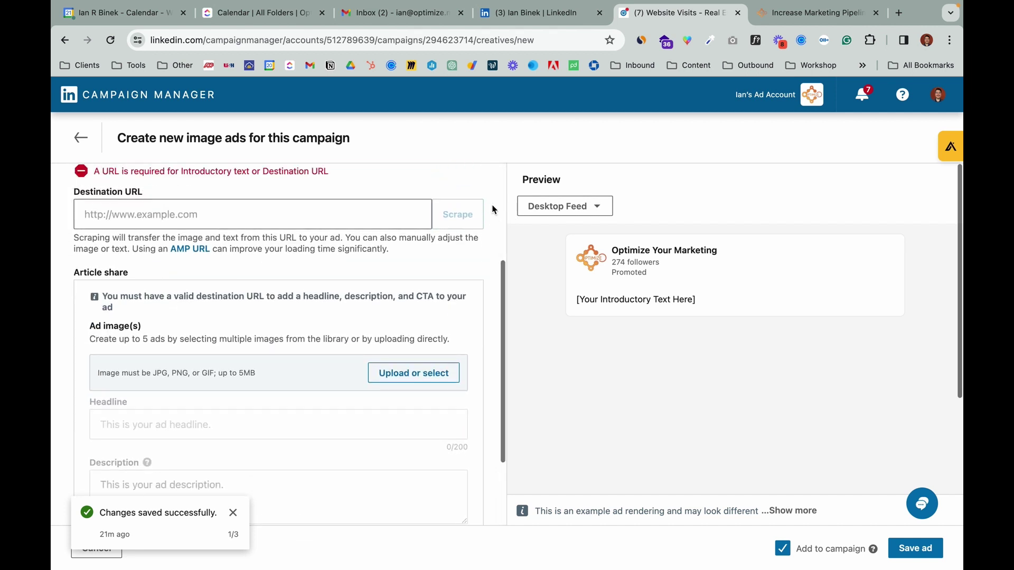
pyautogui.scroll(-2, 493, 365)
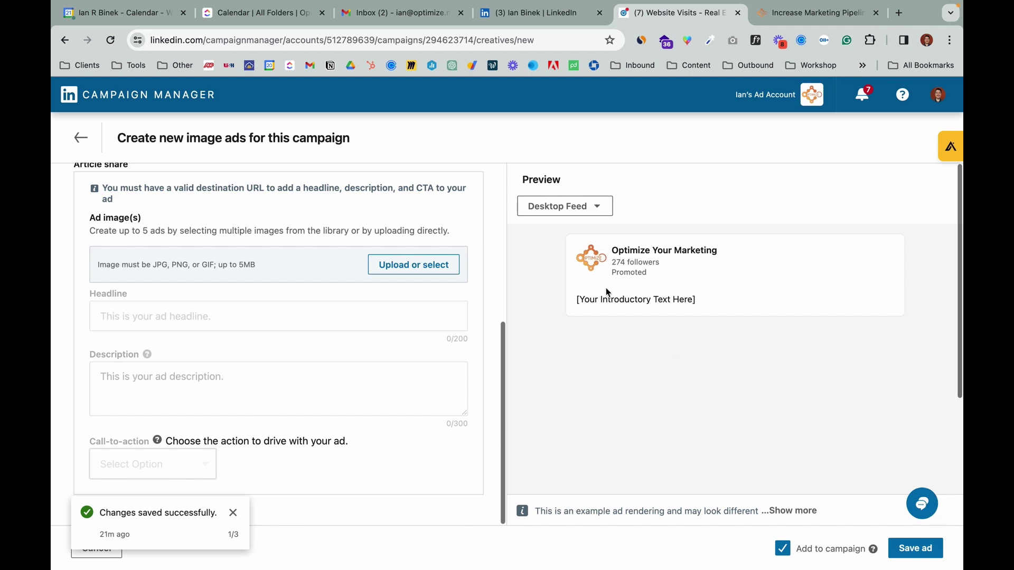
# Leave the new image ad form without saving the ad, then save and exit the draft campaign.
pyautogui.click(81, 138)
pyautogui.click(546, 364)
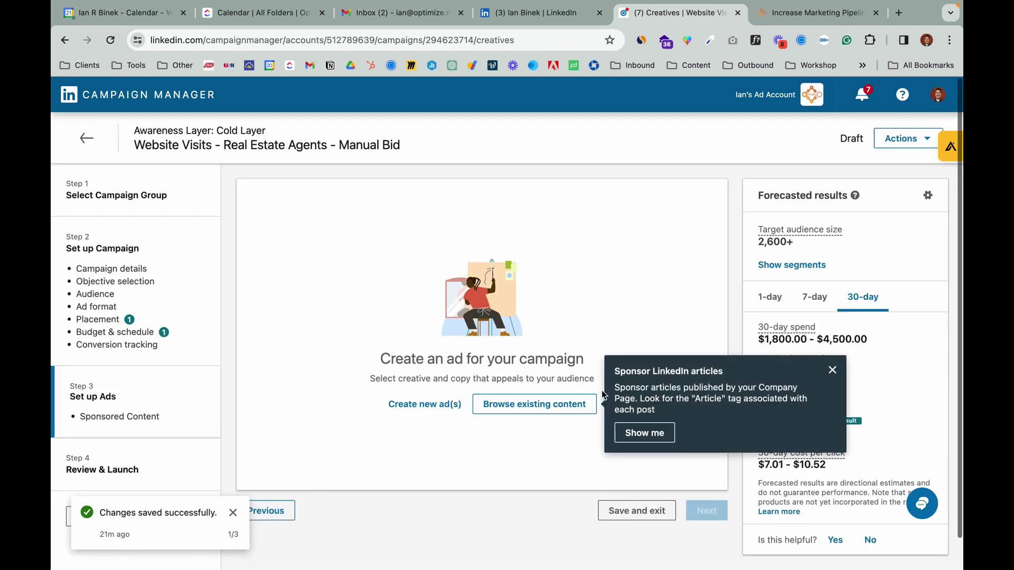
pyautogui.click(646, 520)
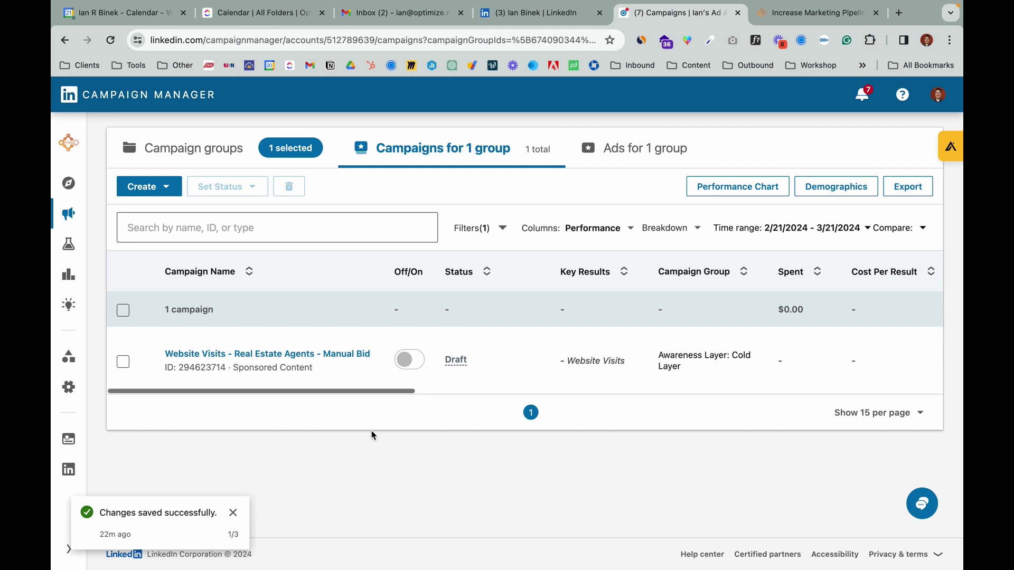
# Open the account's audiences and start a matched audience that retargets by single image.
pyautogui.click(68, 186)
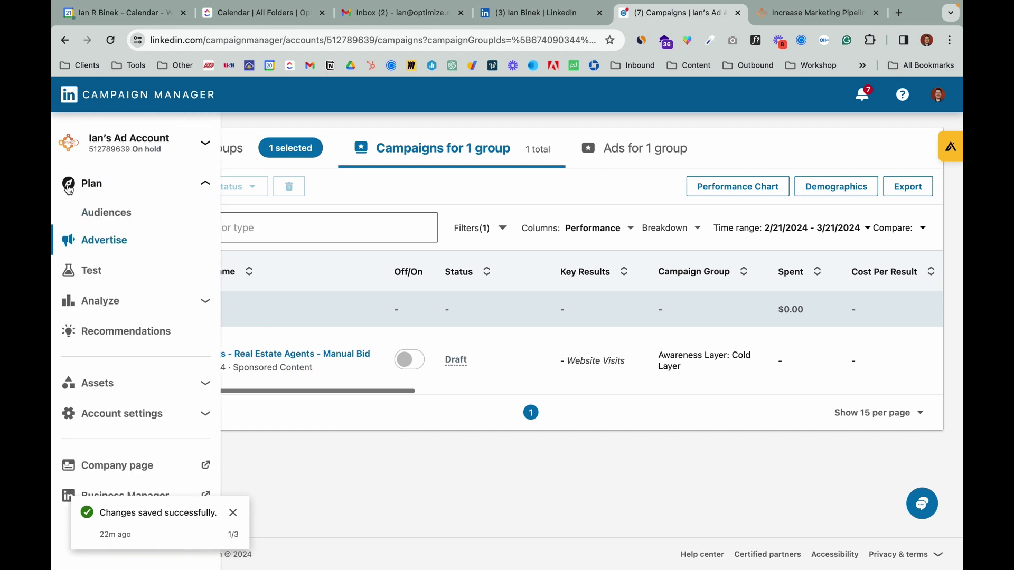
pyautogui.click(107, 212)
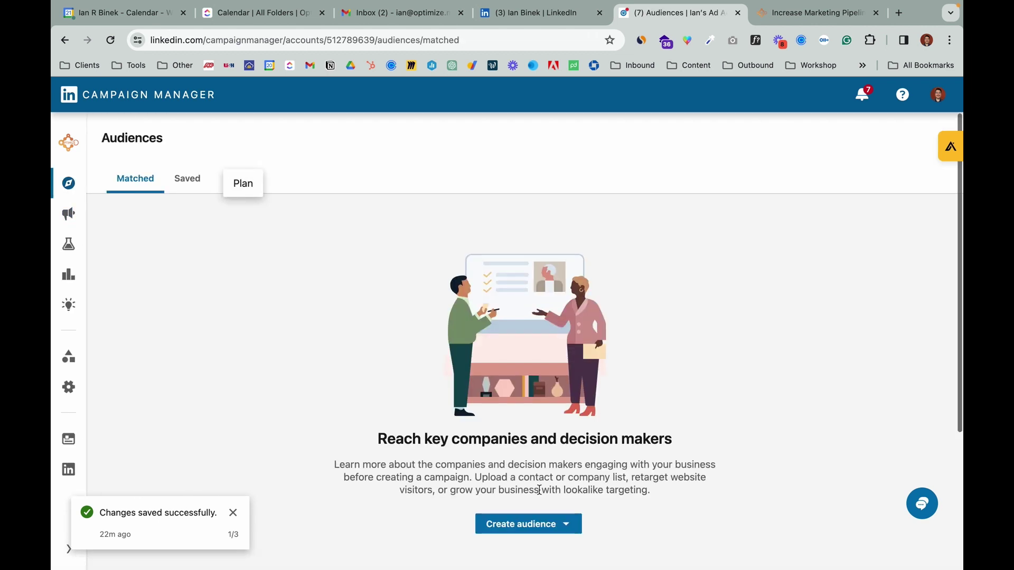
pyautogui.click(545, 529)
pyautogui.click(528, 475)
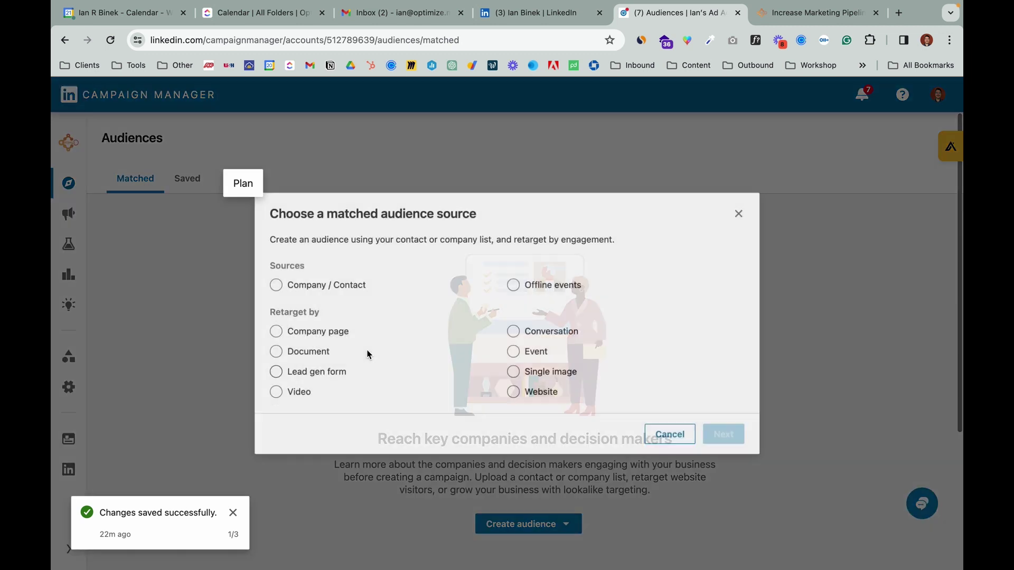
pyautogui.click(513, 373)
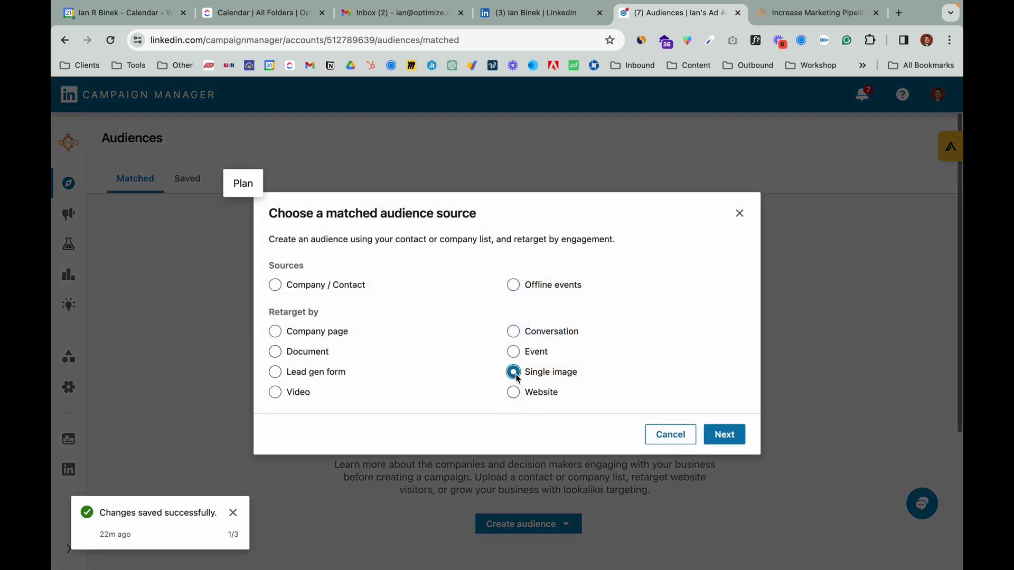
pyautogui.click(724, 443)
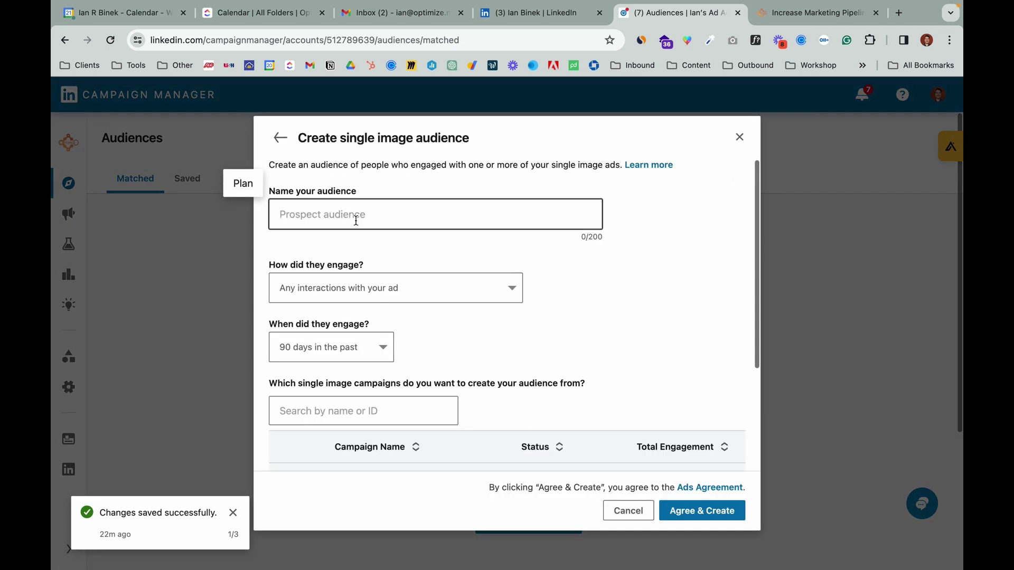
# Include the "Website Visits - Real Estate Agents - Manual Bid" campaign in the audience and name it "Single Image - 90 Days".
pyautogui.scroll(-3, 492, 377)
pyautogui.click(285, 361)
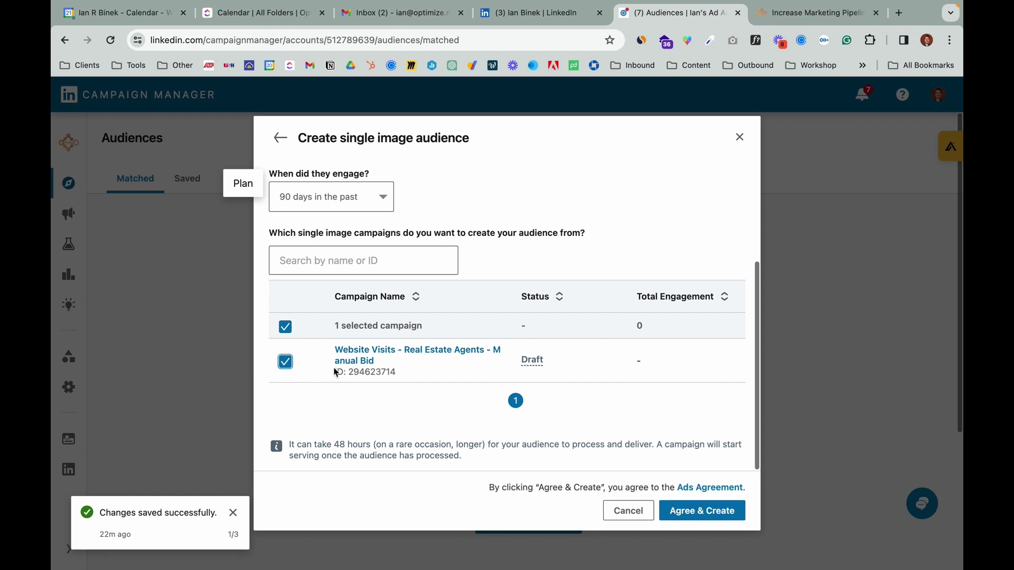
pyautogui.scroll(3, 464, 430)
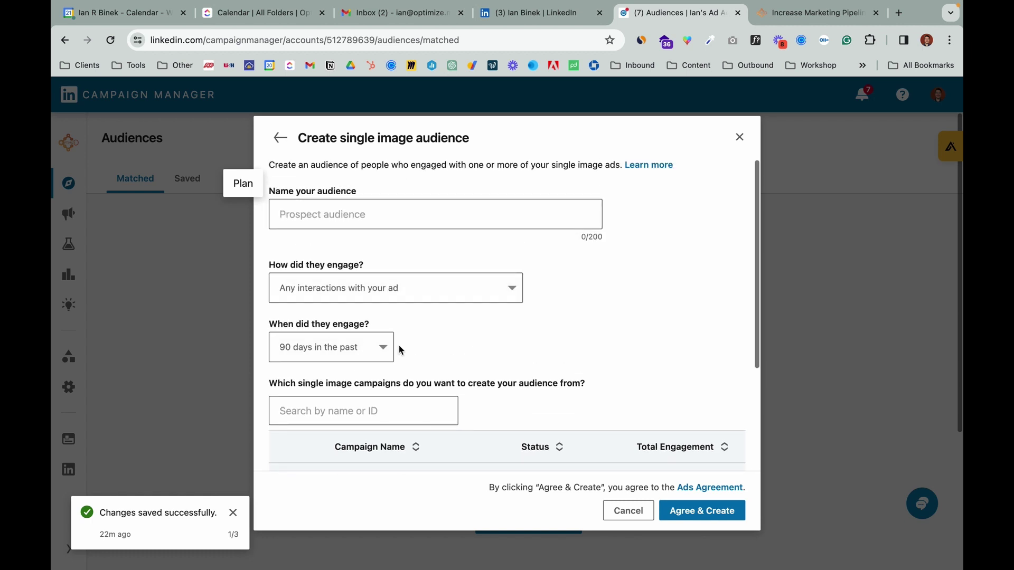
pyautogui.click(362, 217)
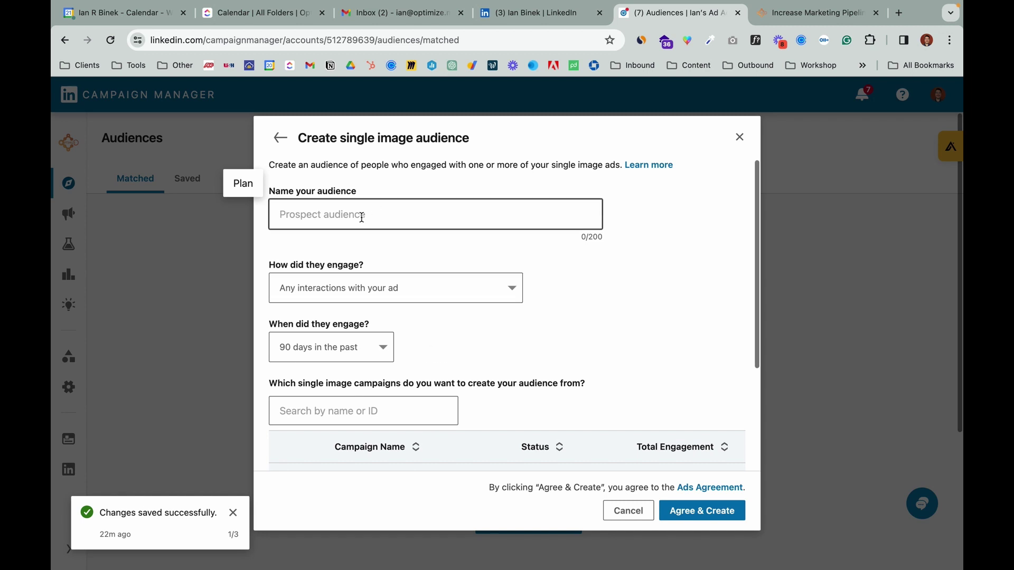
pyautogui.write('Single Image')
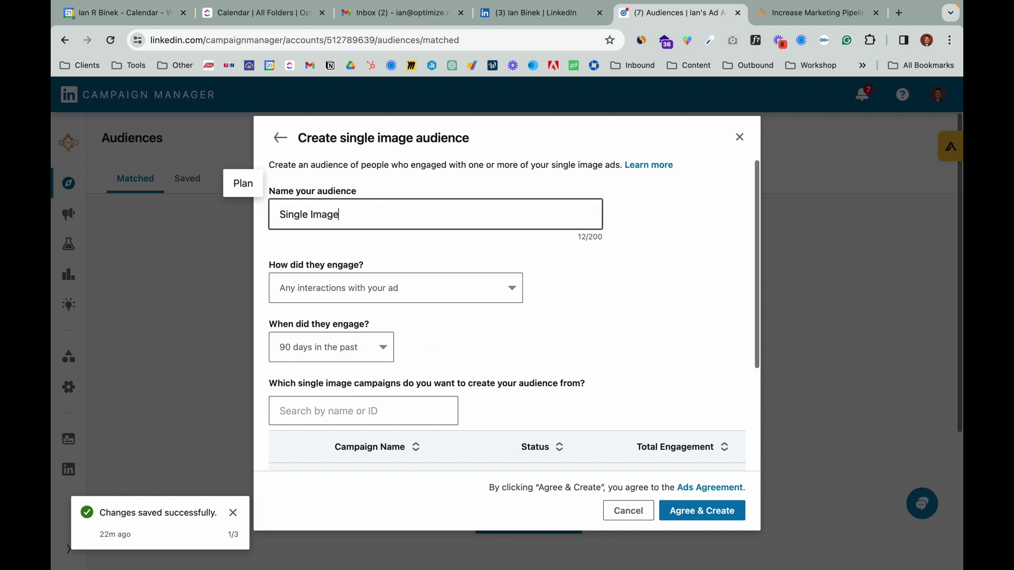
pyautogui.write(' - 90 Days')
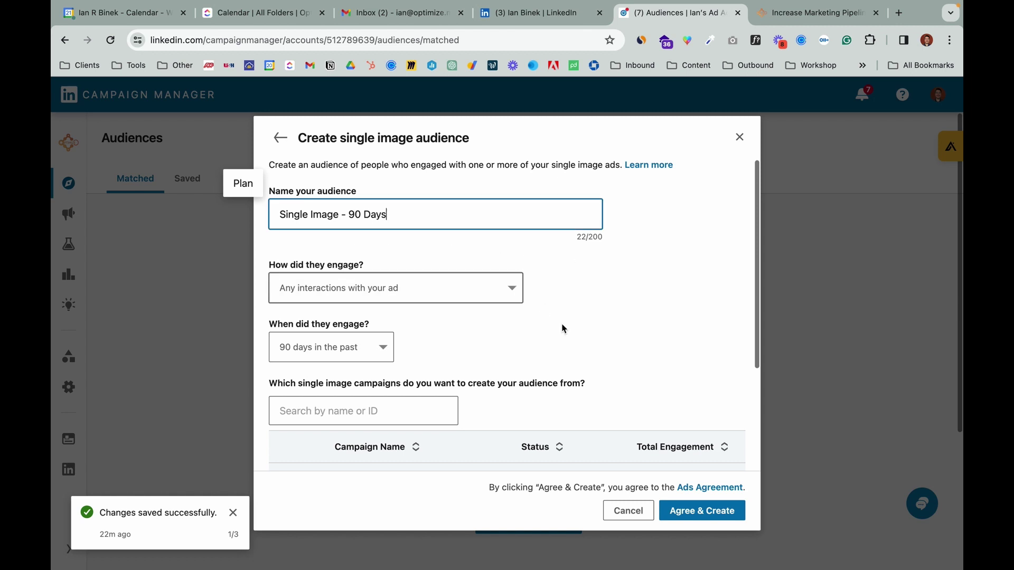
# Try the chargeable clicks engagement option for the audience, then set it back to any interactions with the ad.
pyautogui.scroll(-1, 475, 264)
pyautogui.click(457, 254)
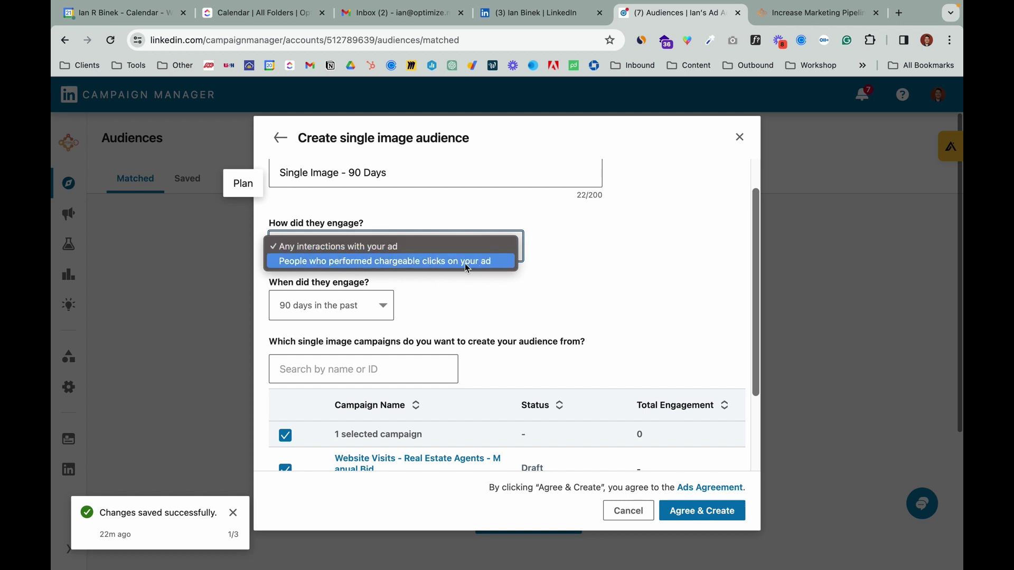
pyautogui.click(415, 253)
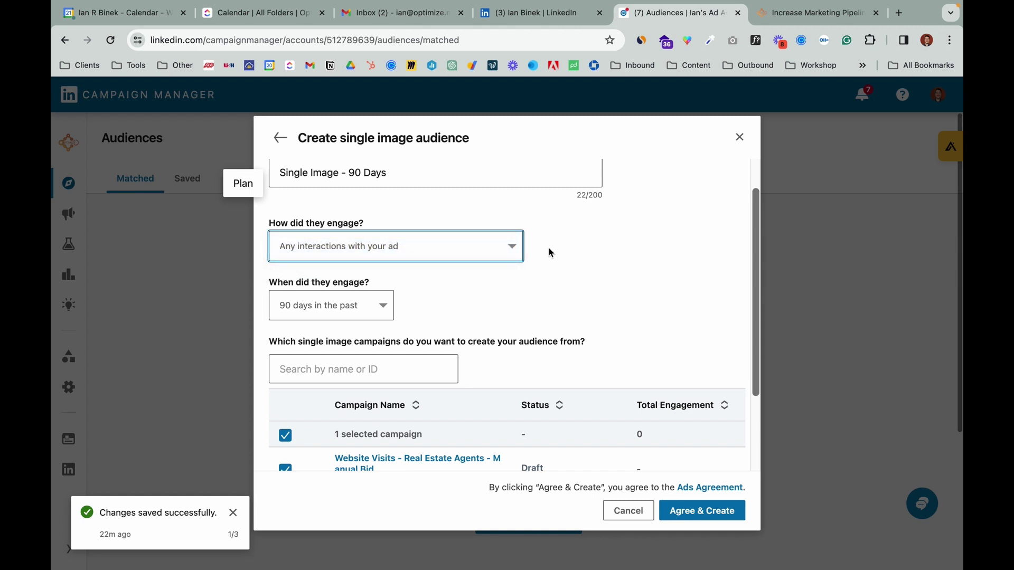
pyautogui.scroll(-3, 583, 338)
pyautogui.scroll(3, 585, 337)
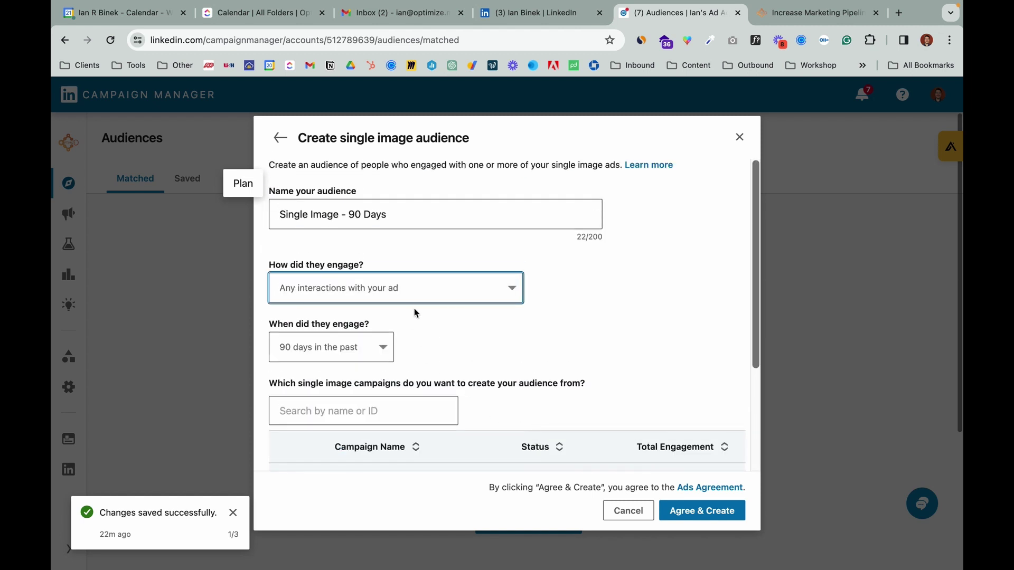
pyautogui.click(404, 297)
pyautogui.click(399, 305)
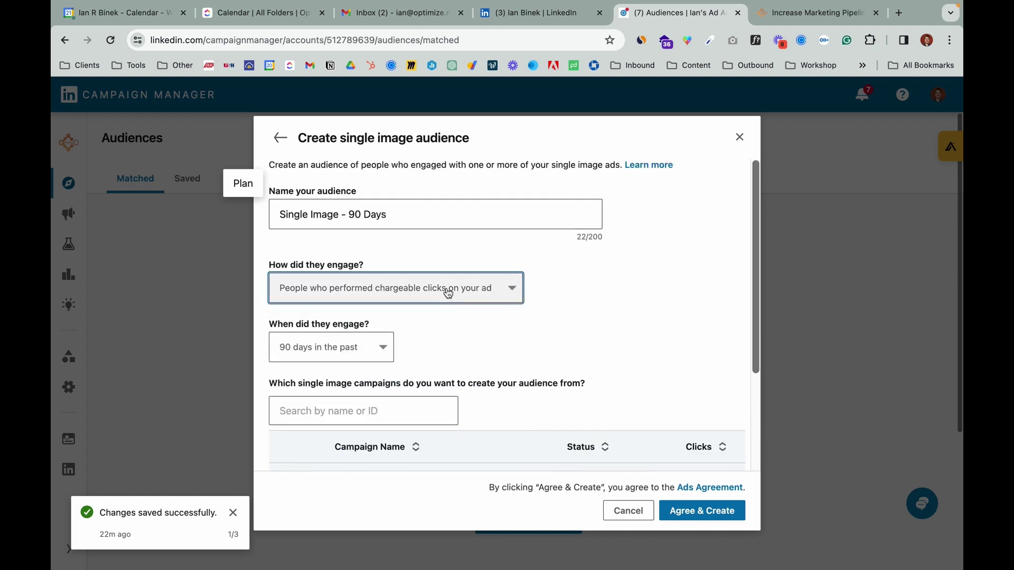
pyautogui.click(447, 291)
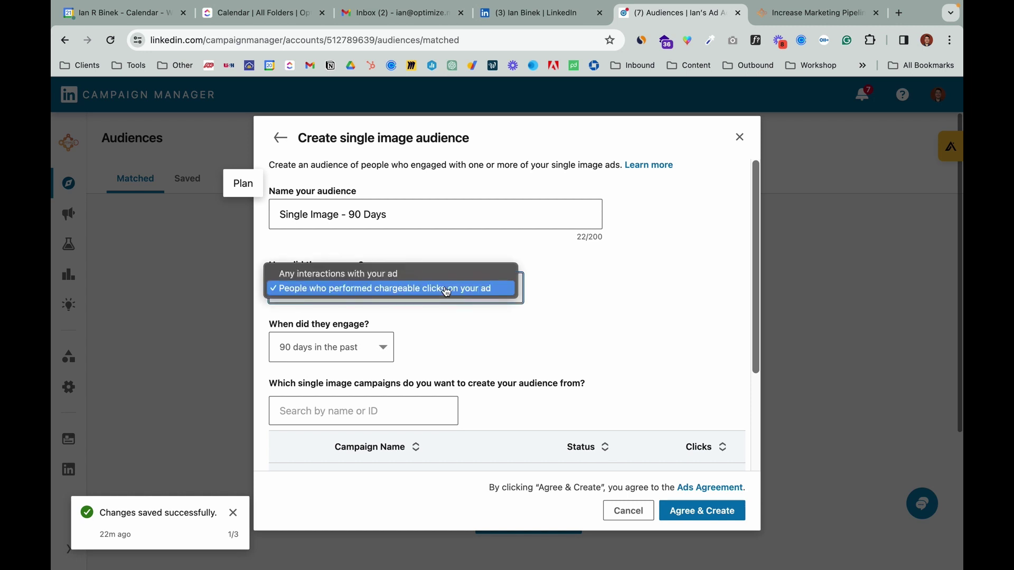
pyautogui.click(415, 278)
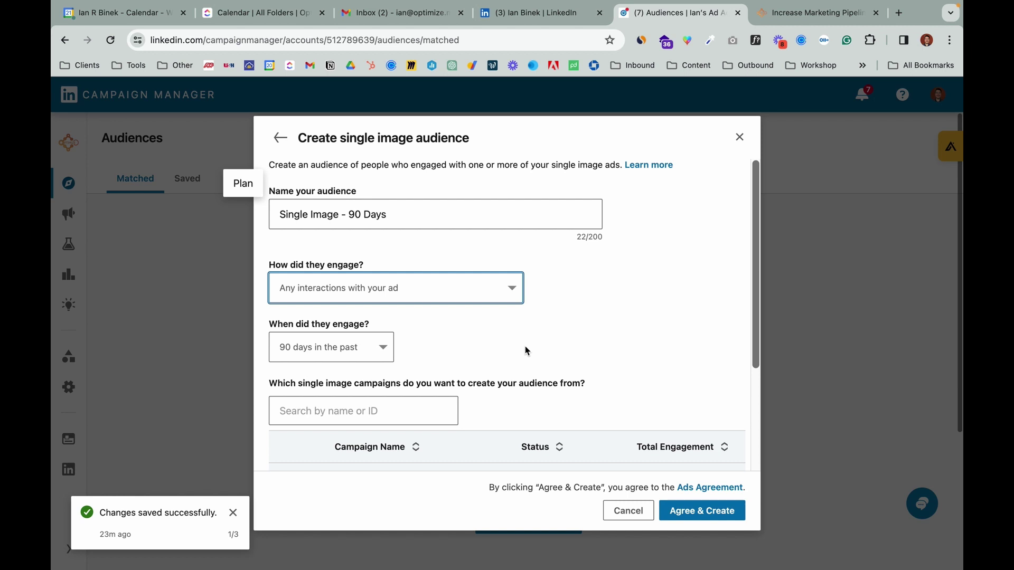
# Review the engagement period and selected campaign, then accept the Ads Agreement and create the single image audience.
pyautogui.scroll(-1, 651, 355)
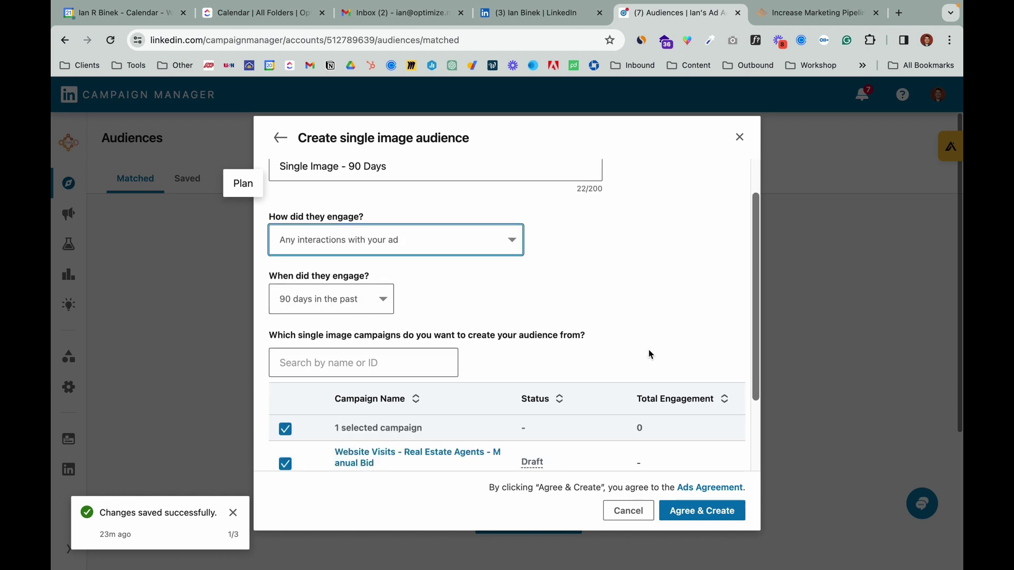
pyautogui.scroll(-2, 651, 355)
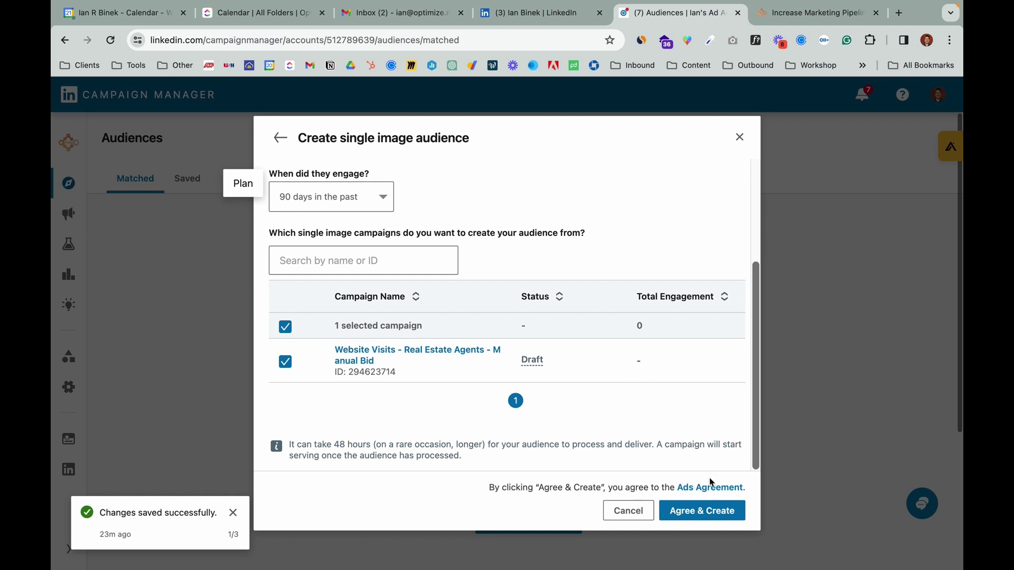
pyautogui.click(702, 510)
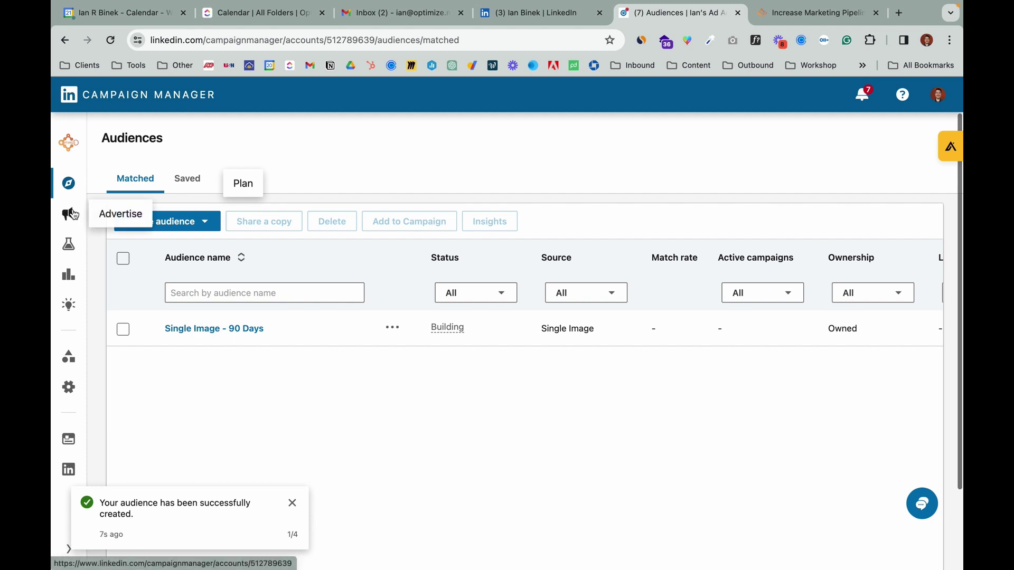
# Open a new A/B test, look through its name, variable and budget settings, and exit without saving.
pyautogui.click(69, 243)
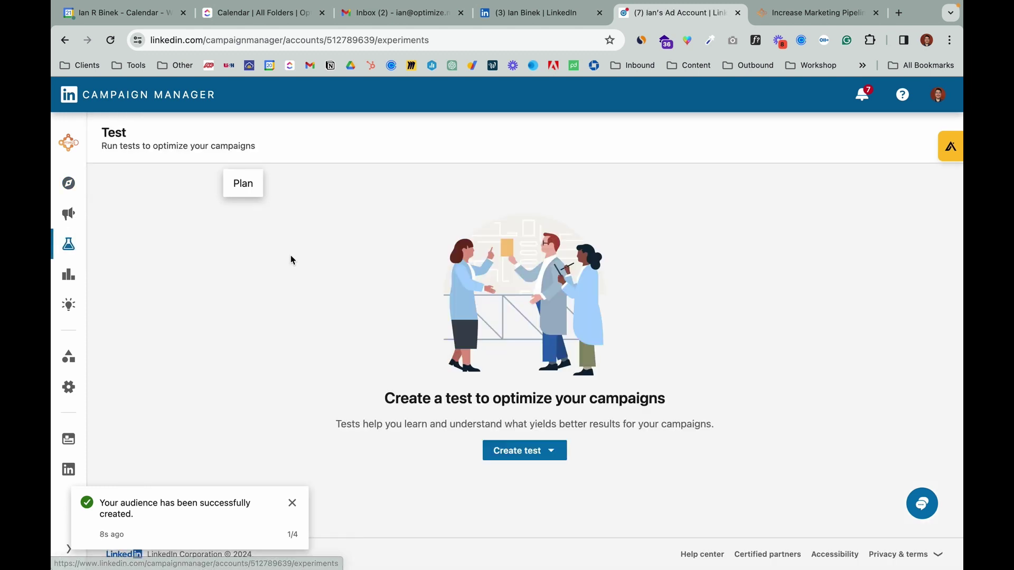
pyautogui.click(544, 450)
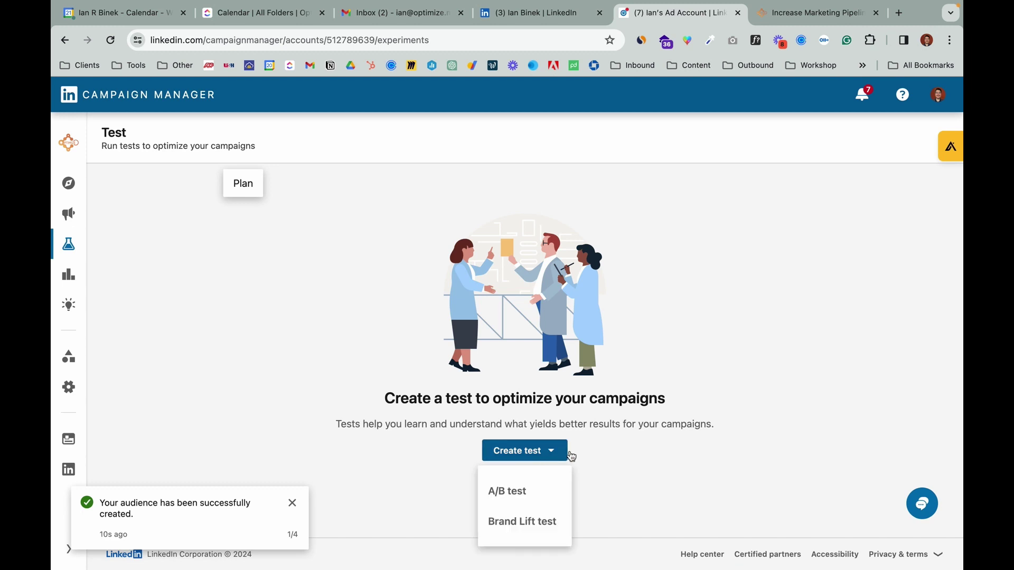
pyautogui.click(525, 494)
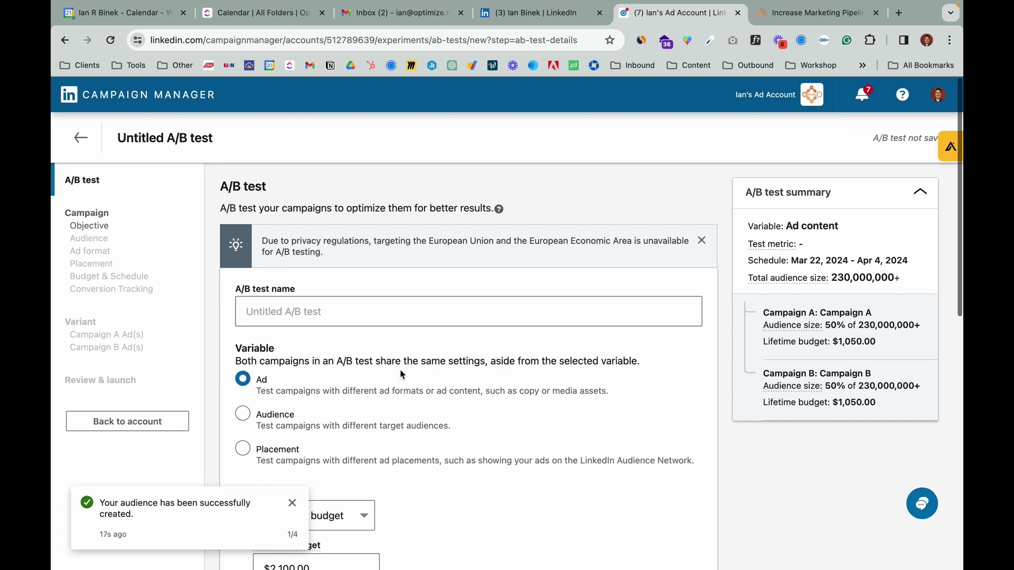
pyautogui.scroll(-2, 289, 327)
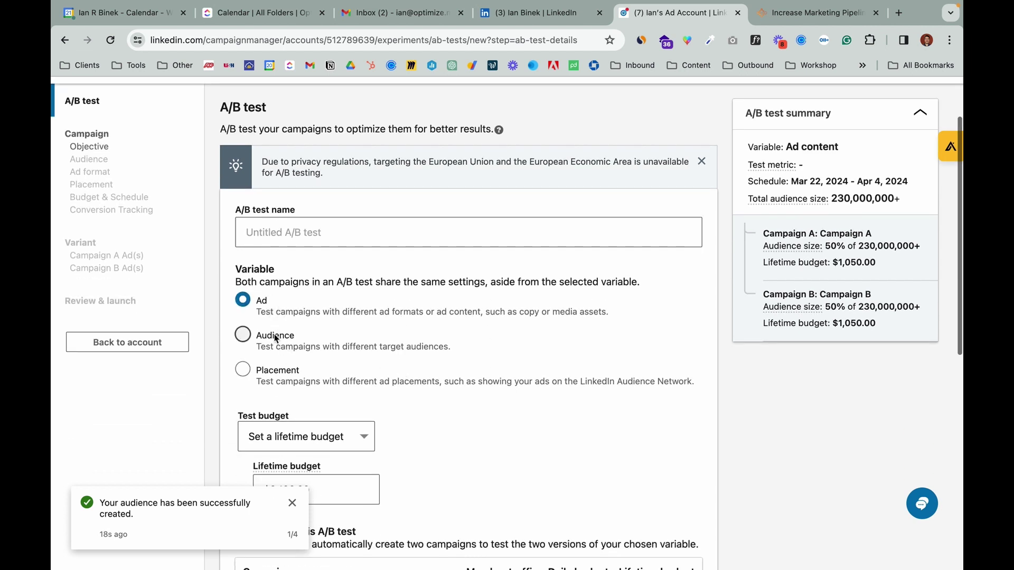
pyautogui.scroll(2, 298, 377)
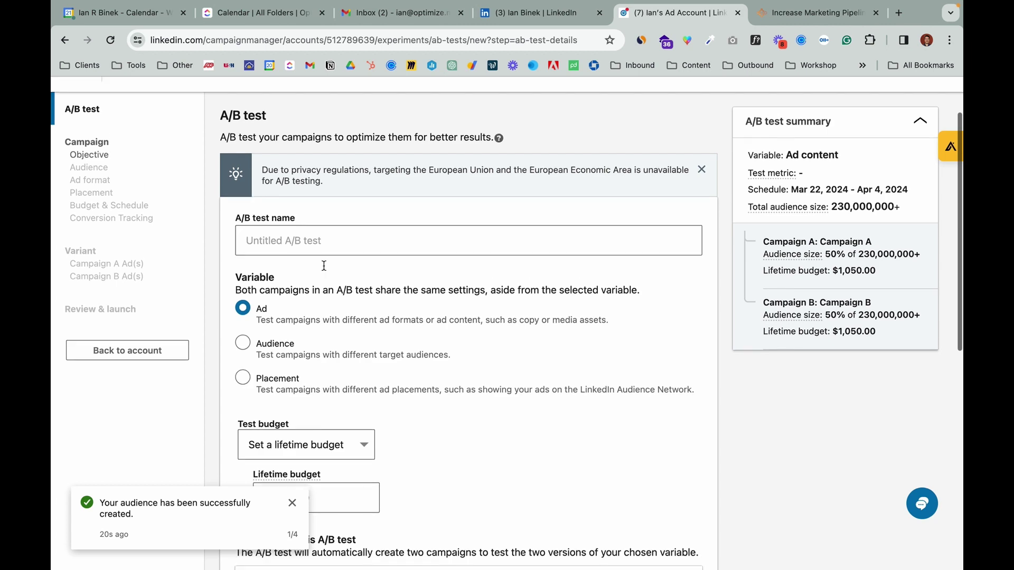
pyautogui.click(81, 137)
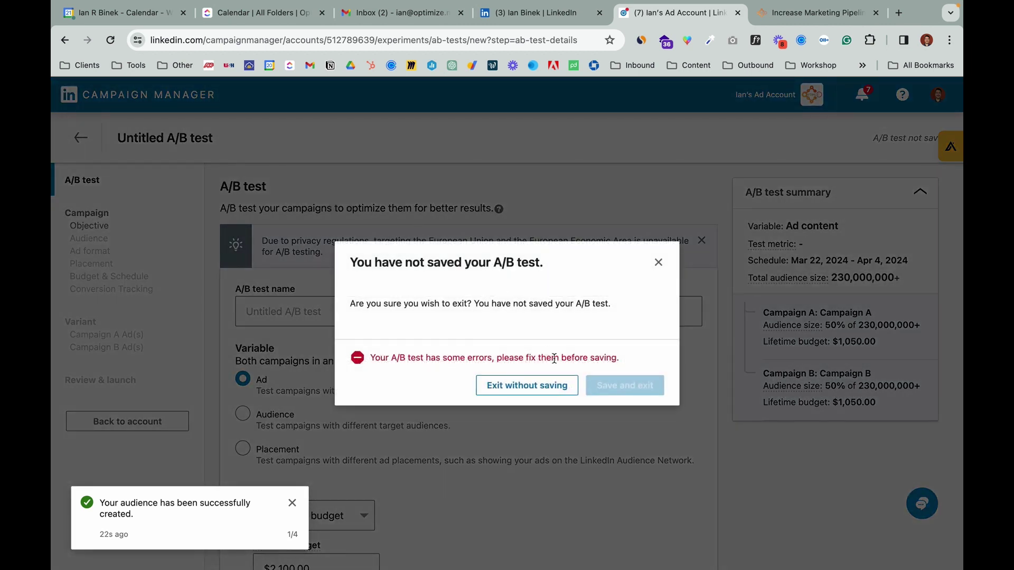
pyautogui.click(527, 385)
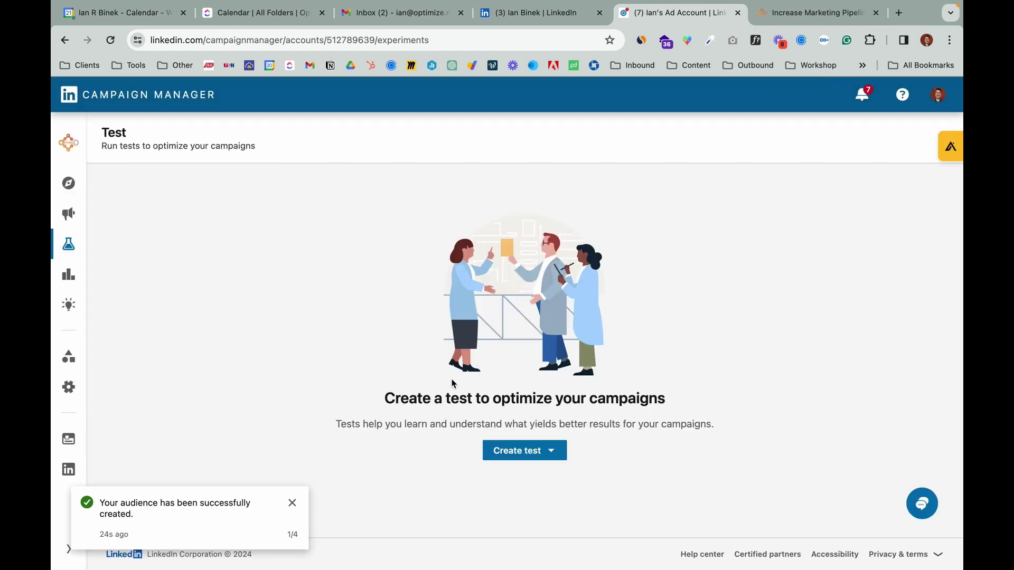
# Return to the campaign groups, clear the group selection and open the campaigns of "Awareness Layer: Cold Layer".
pyautogui.click(69, 216)
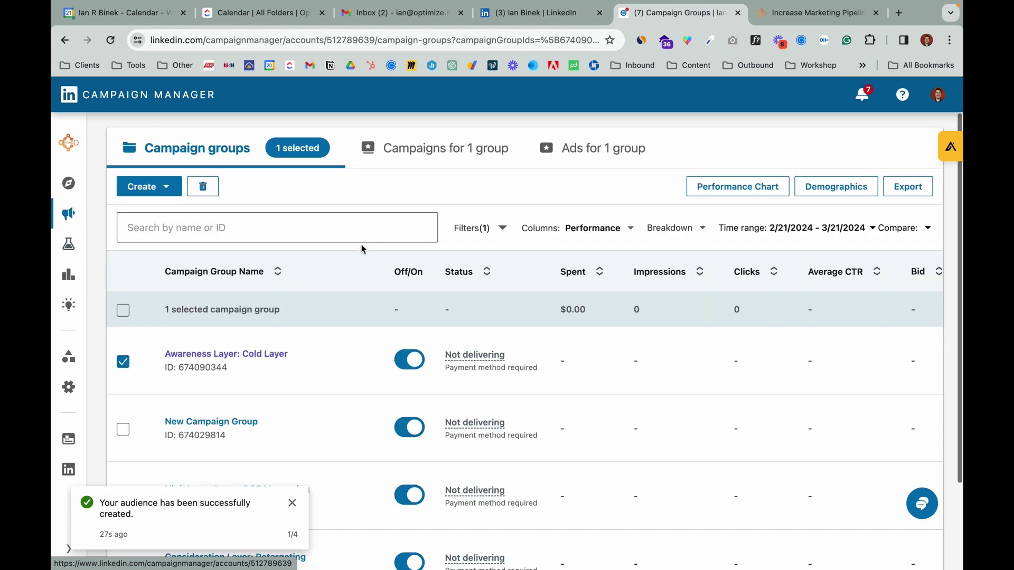
pyautogui.click(122, 363)
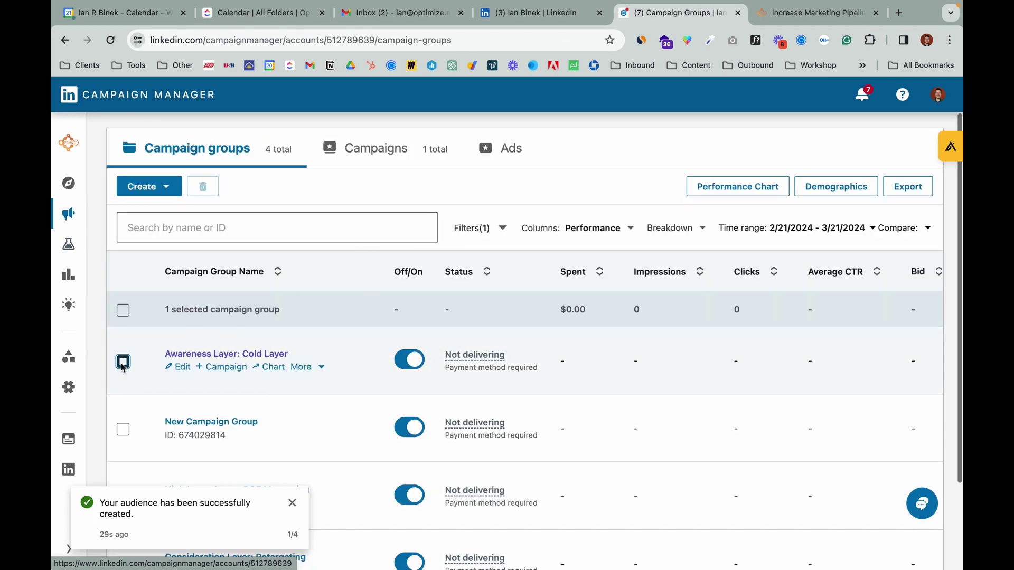
pyautogui.click(213, 354)
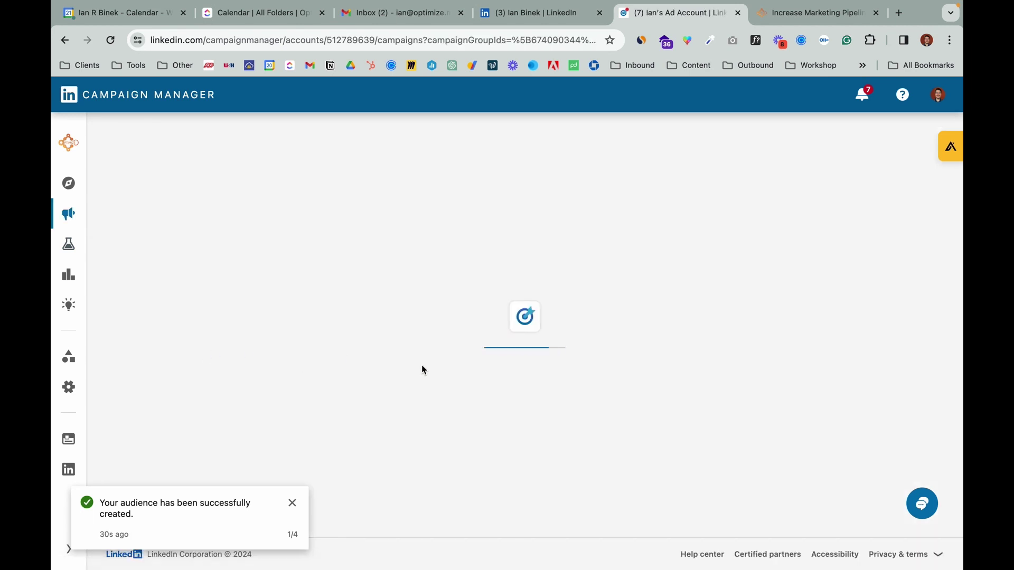